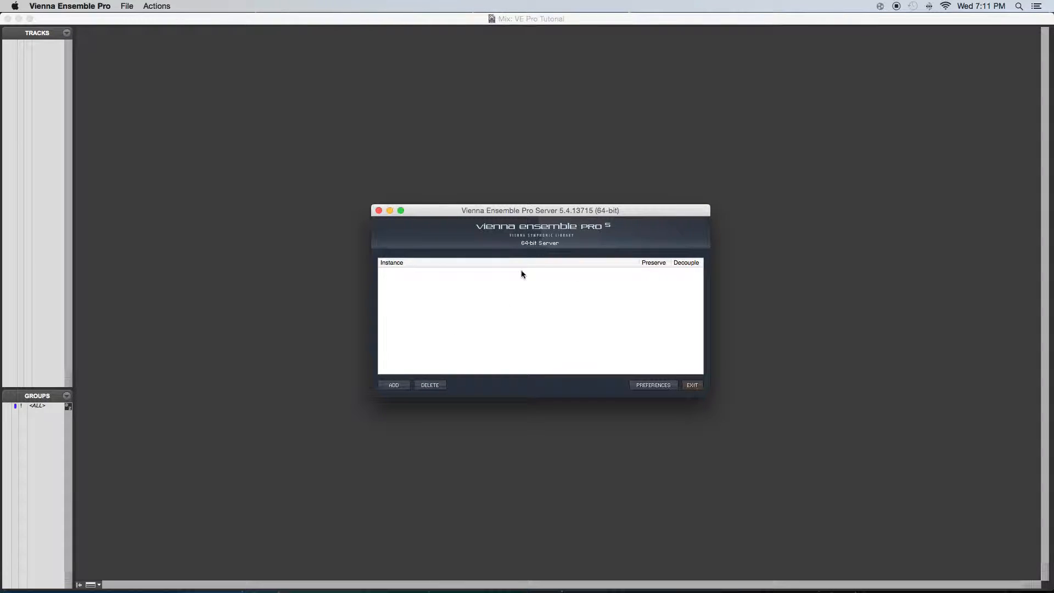
# Add a new server instance named "String Section"
pyautogui.click(385, 386)
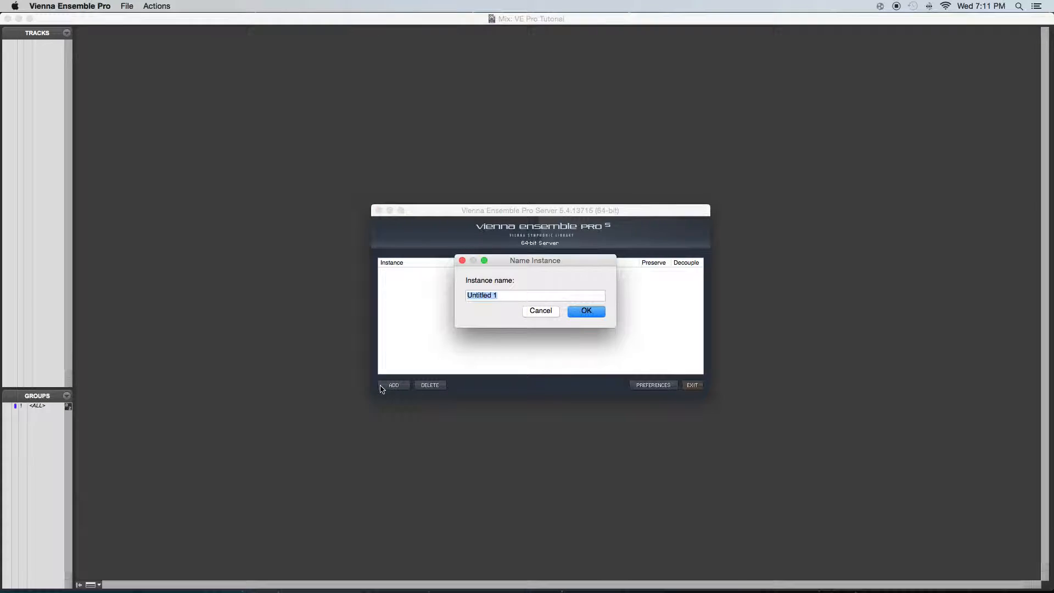
pyautogui.write('String Section')
pyautogui.press('Return')
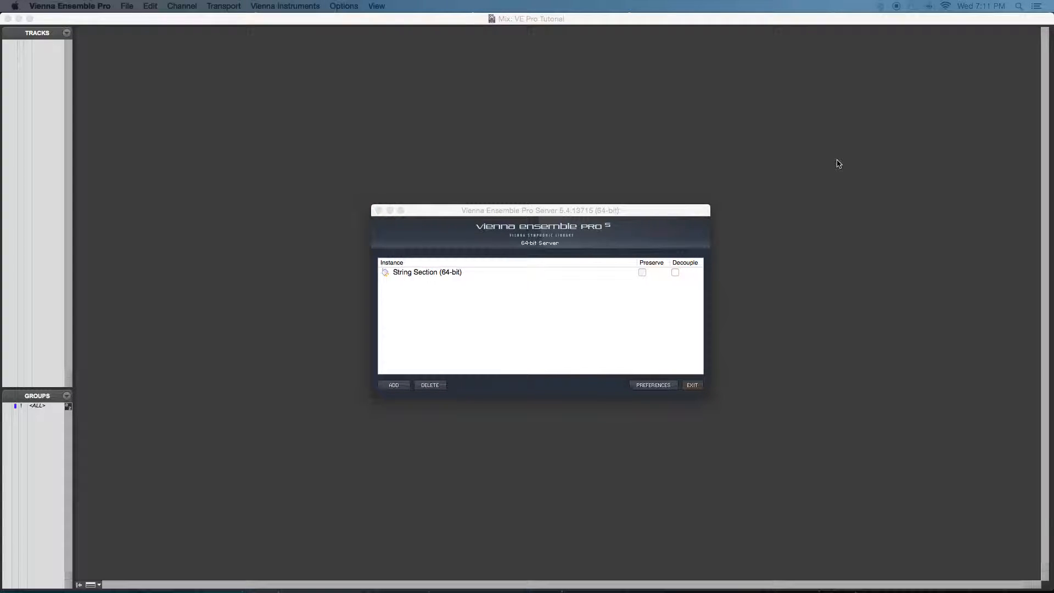
# Enlarge the String Section instance window to fill the screen and delete its Master Bus channel
pyautogui.moveTo(646, 104); pyautogui.dragTo(147, 55)
pyautogui.click(93, 48)
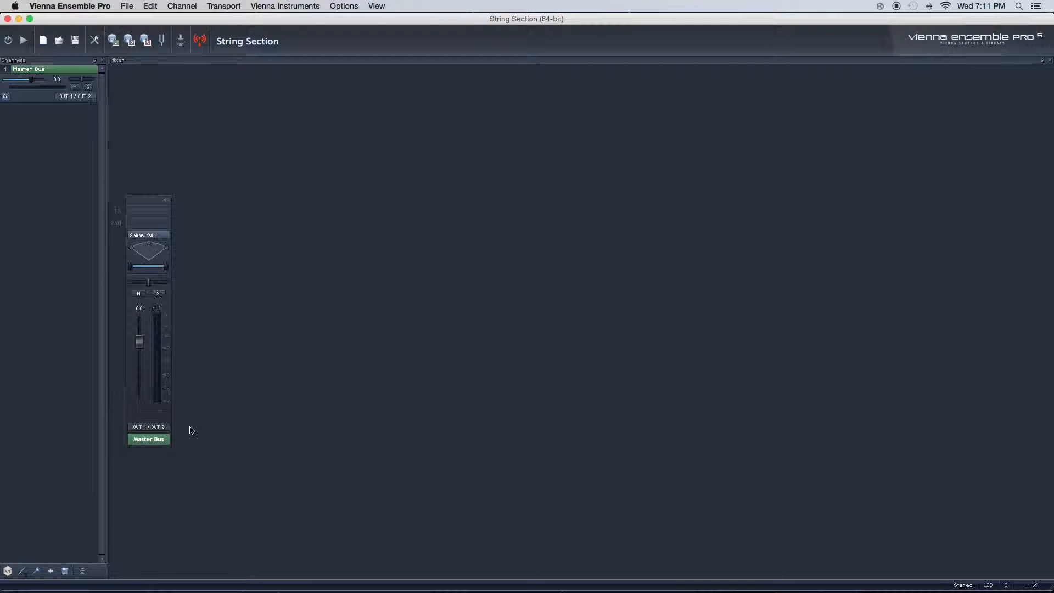
pyautogui.click(164, 439)
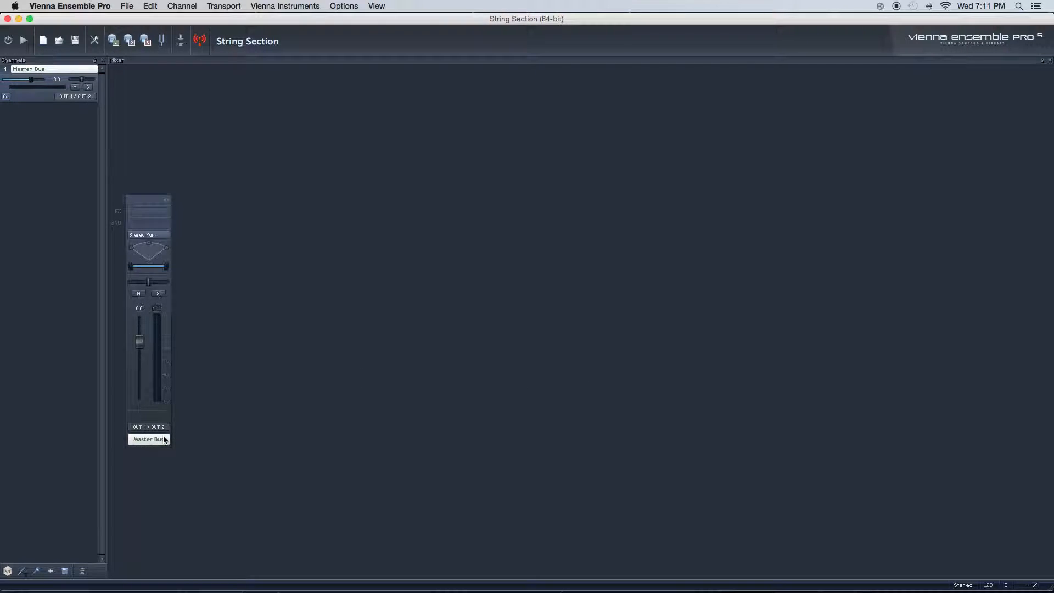
pyautogui.press('Delete')
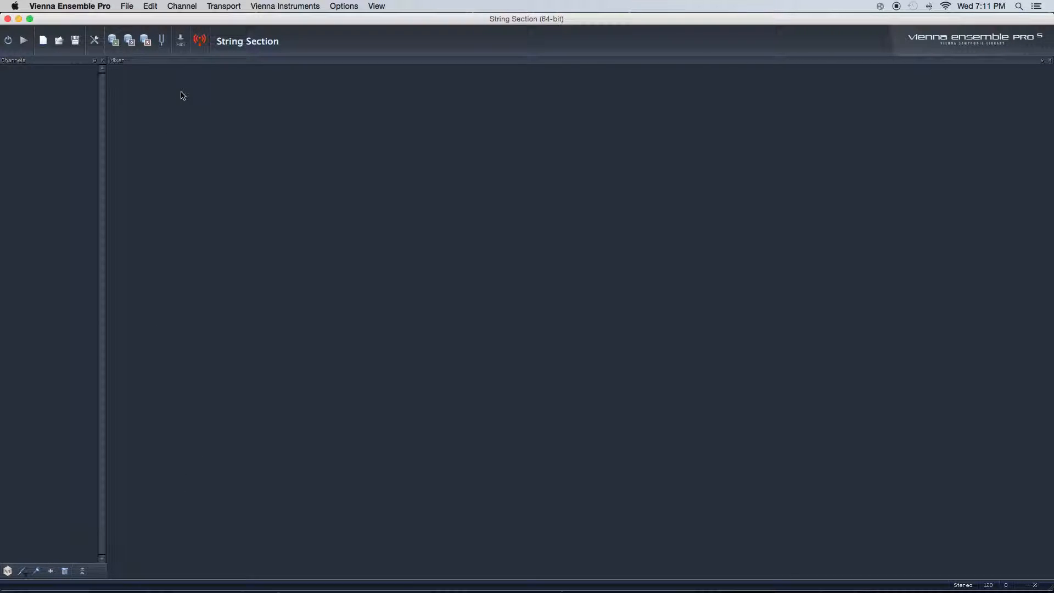
# Add a stereo Native Instruments Kontakt 5 plugin channel and make its instrument window taller
pyautogui.click(194, 4)
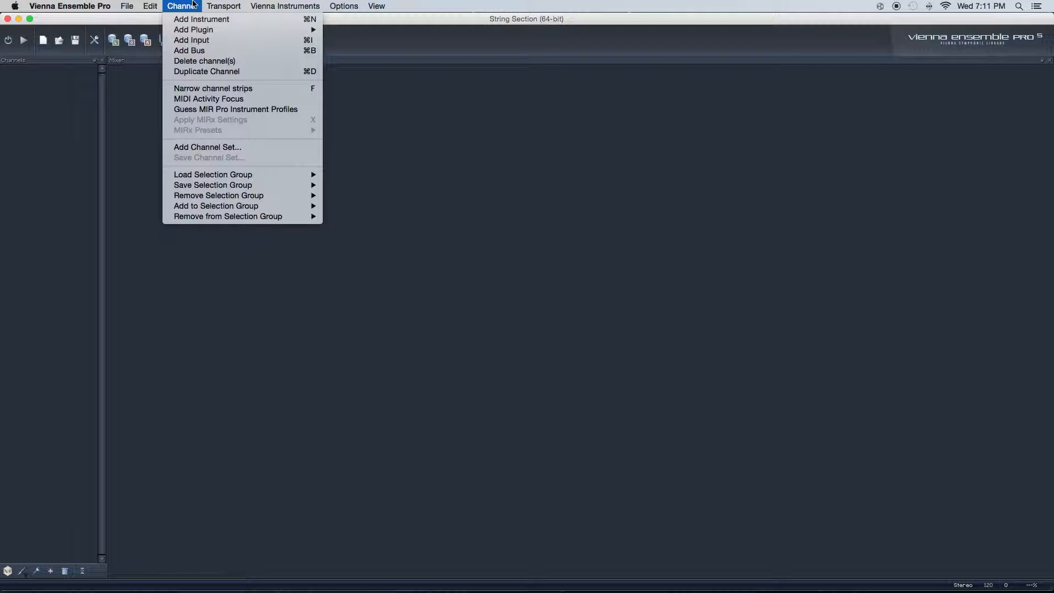
pyautogui.moveTo(208, 32)
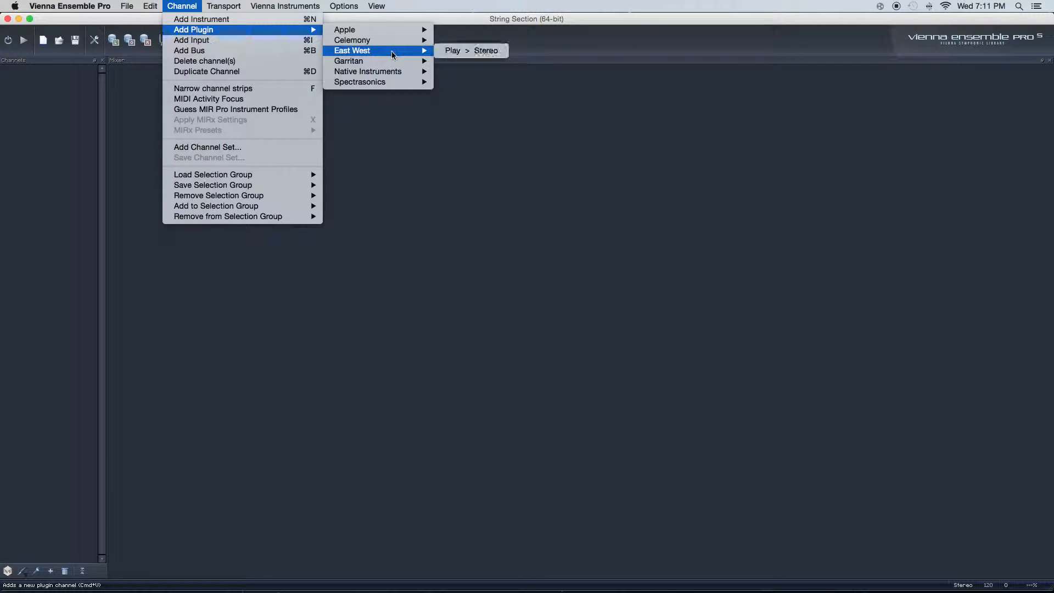
pyautogui.click(486, 51)
pyautogui.click(23, 574)
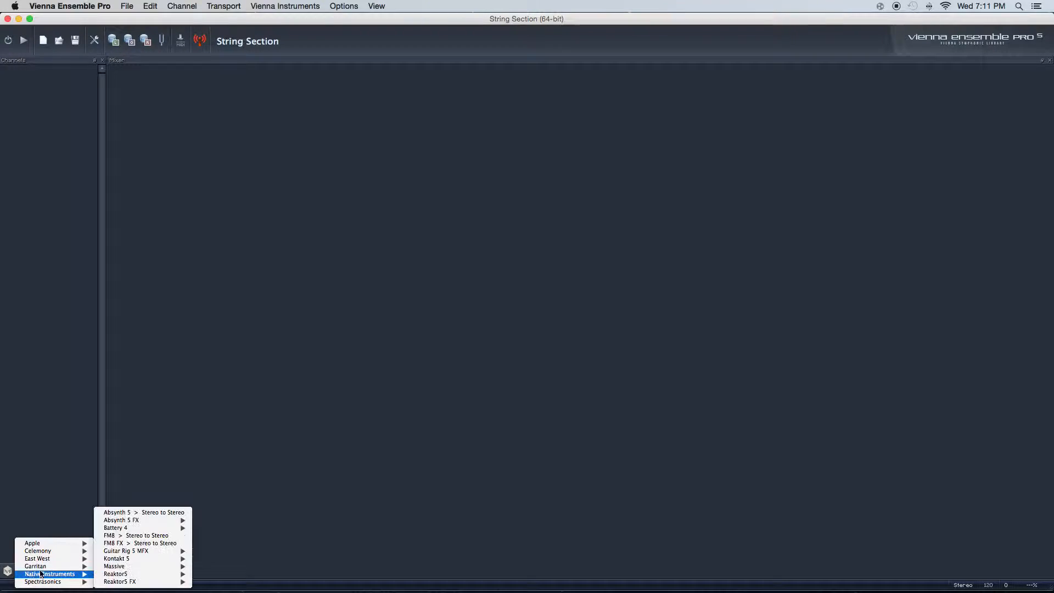
pyautogui.moveTo(55, 574)
pyautogui.moveTo(158, 553)
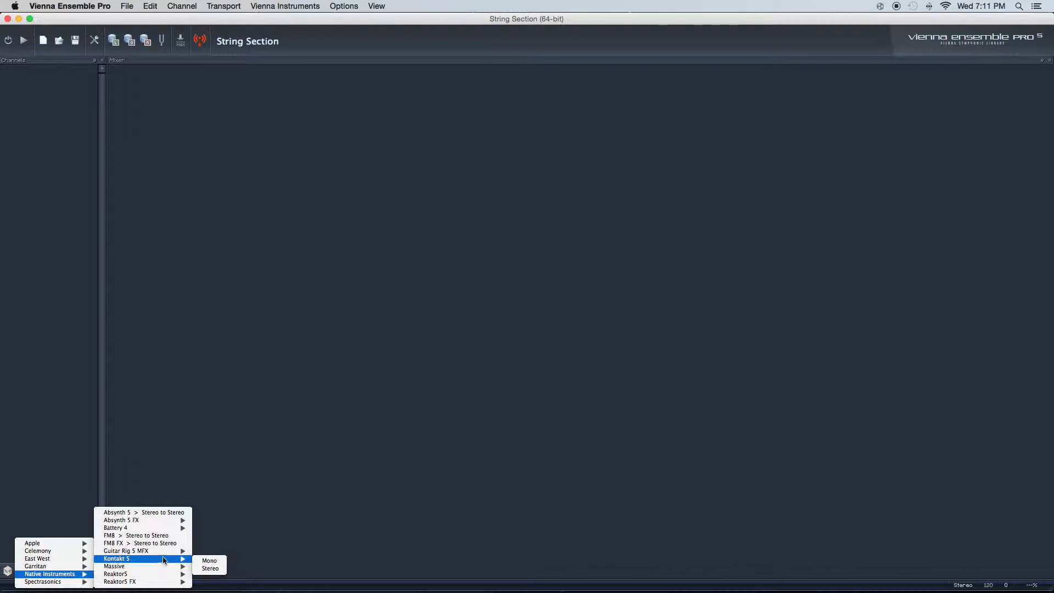
pyautogui.click(222, 570)
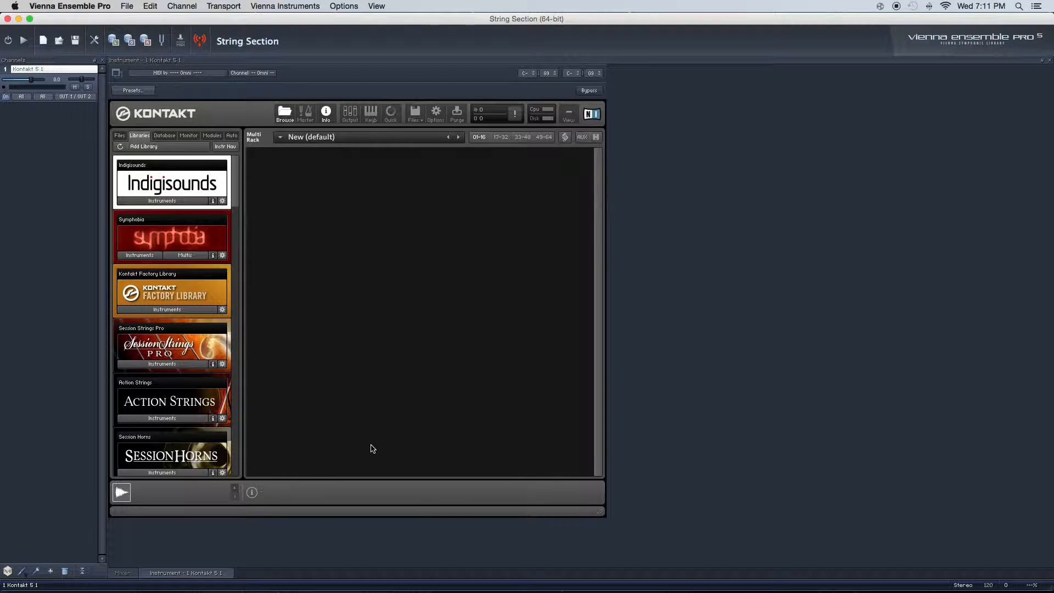
pyautogui.moveTo(606, 512); pyautogui.dragTo(443, 546)
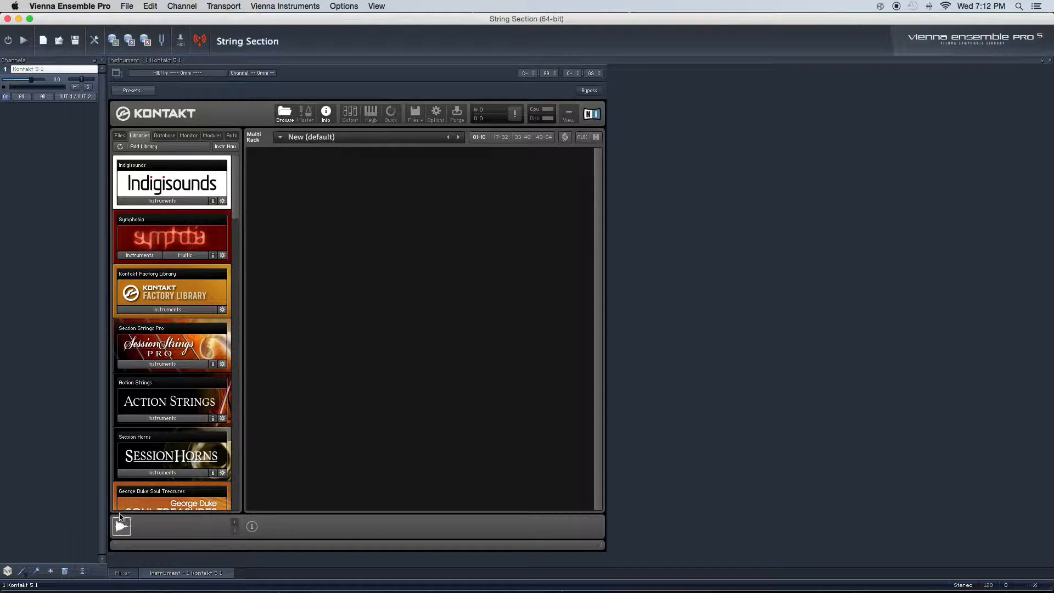
# Examine Kontakt's stereo output channels in its output section, and hide the section again
pyautogui.click(352, 113)
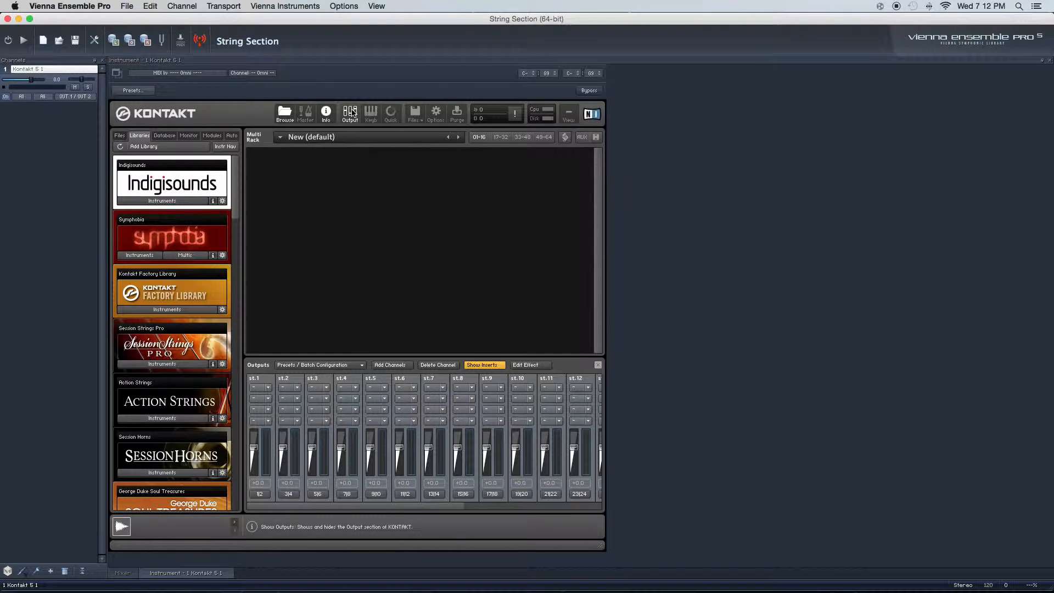
pyautogui.moveTo(336, 515); pyautogui.dragTo(478, 516)
pyautogui.click(598, 364)
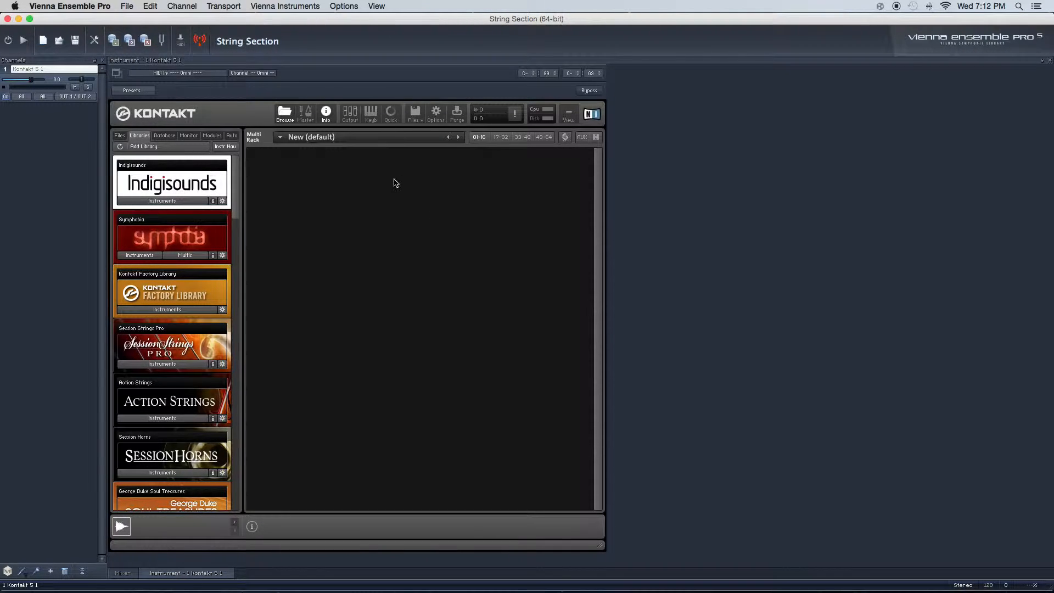
# Load Violin Ensemble, Viola Ensemble, Cello Ensemble and Double Bass Ensemble from the Kontakt Factory Library's VSL Strings
pyautogui.click(141, 310)
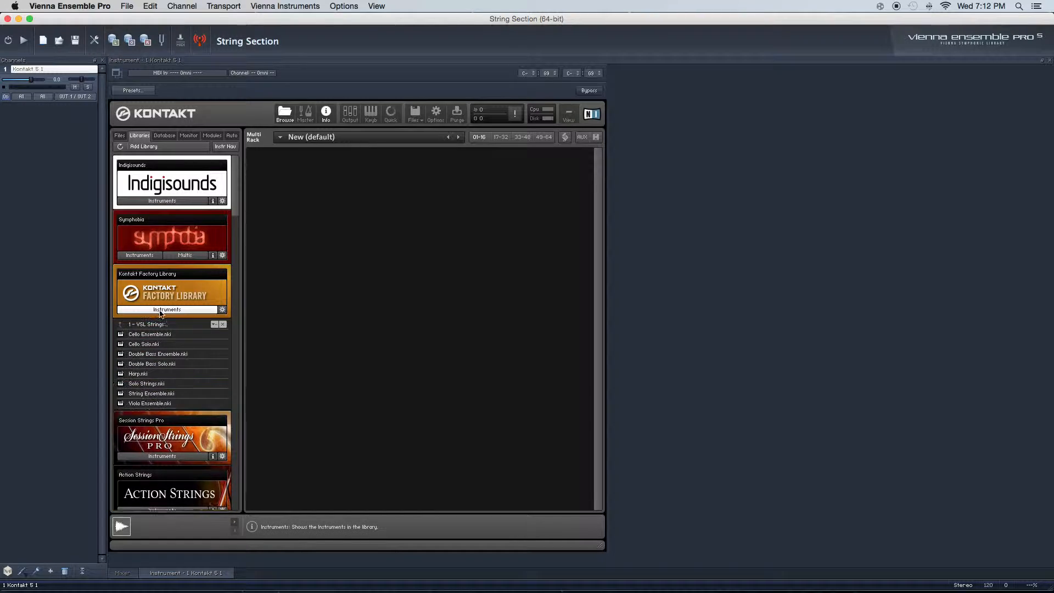
pyautogui.doubleClick(157, 423)
pyautogui.doubleClick(154, 403)
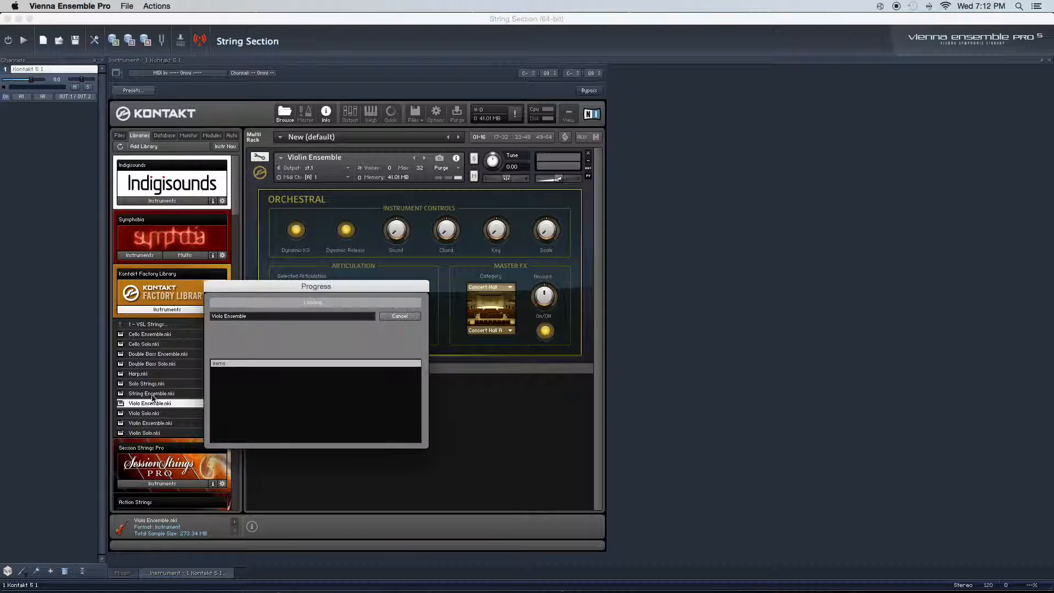
pyautogui.doubleClick(156, 334)
pyautogui.doubleClick(157, 354)
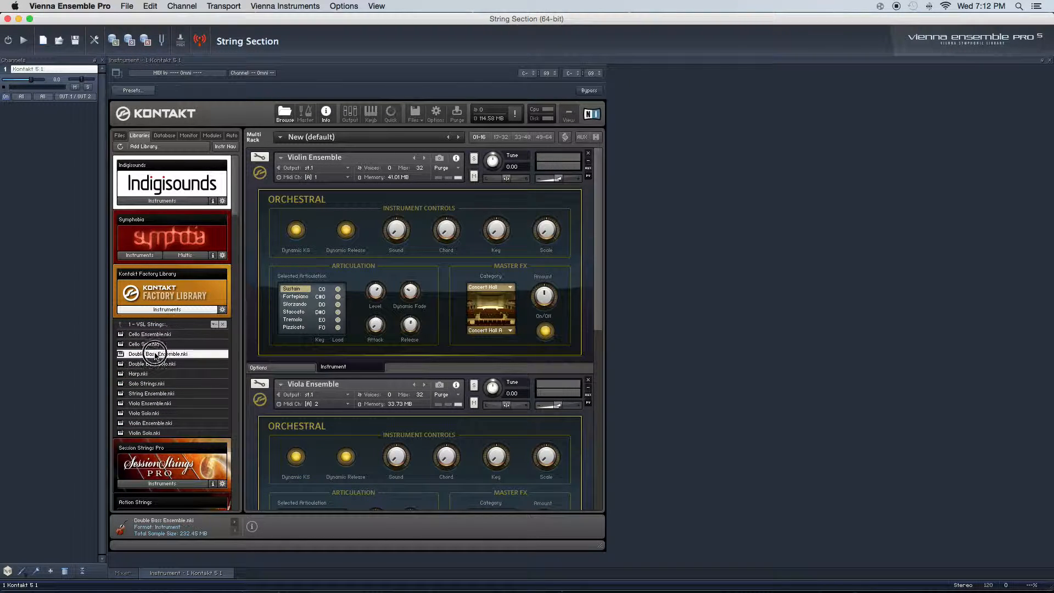
# Assign separate Kontakt outputs to the Viola, Cello and Double Bass Ensembles, using st.3 for cello and st.4 for double bass
pyautogui.click(333, 394)
pyautogui.click(338, 409)
pyautogui.scroll(-5, 339, 415)
pyautogui.click(310, 324)
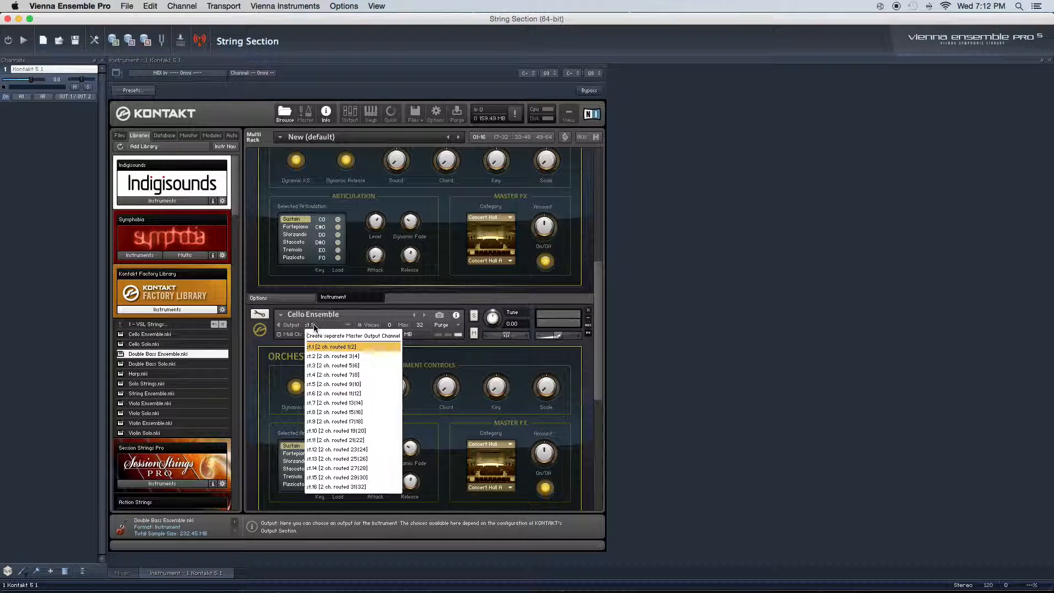
pyautogui.click(321, 365)
pyautogui.scroll(-3, 321, 366)
pyautogui.scroll(-2, 321, 367)
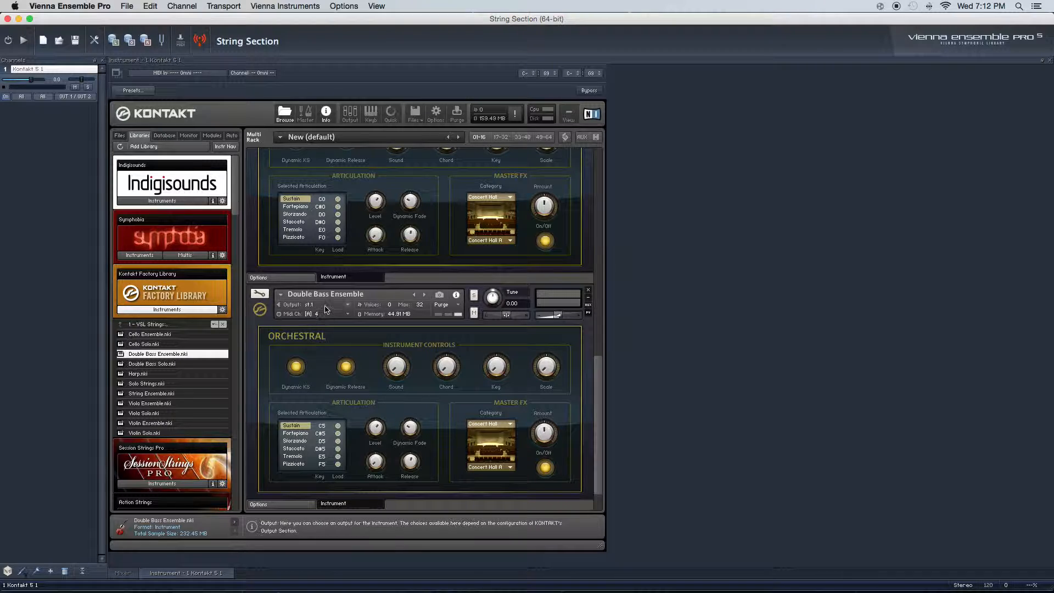
pyautogui.click(310, 304)
pyautogui.click(330, 355)
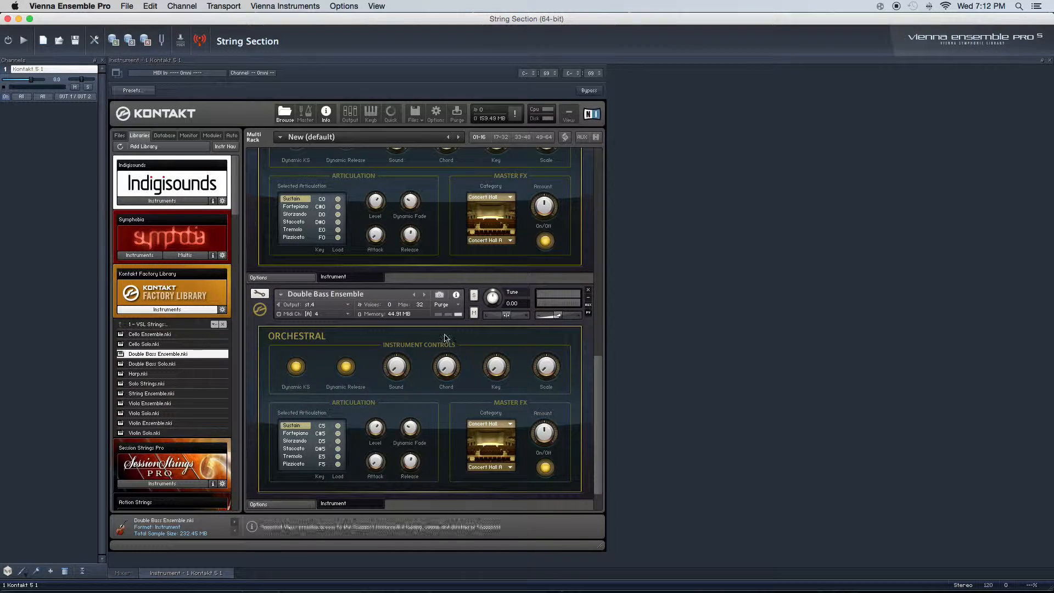
pyautogui.scroll(-1, 457, 368)
pyautogui.scroll(2, 353, 446)
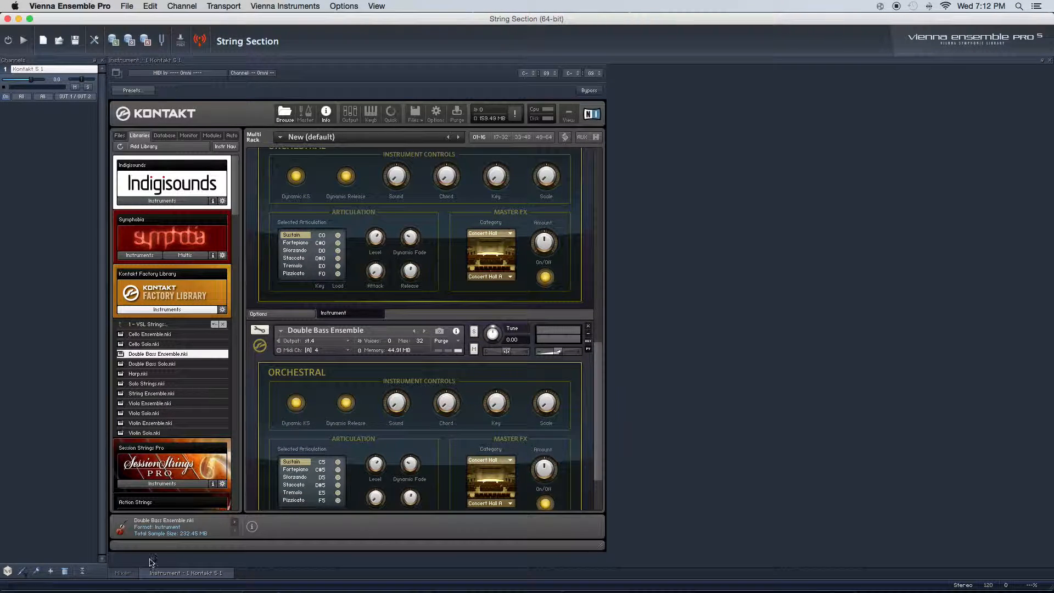
# Show the mixer and add an input channel beside the Kontakt 5 channel
pyautogui.click(122, 573)
pyautogui.click(195, 572)
pyautogui.click(122, 573)
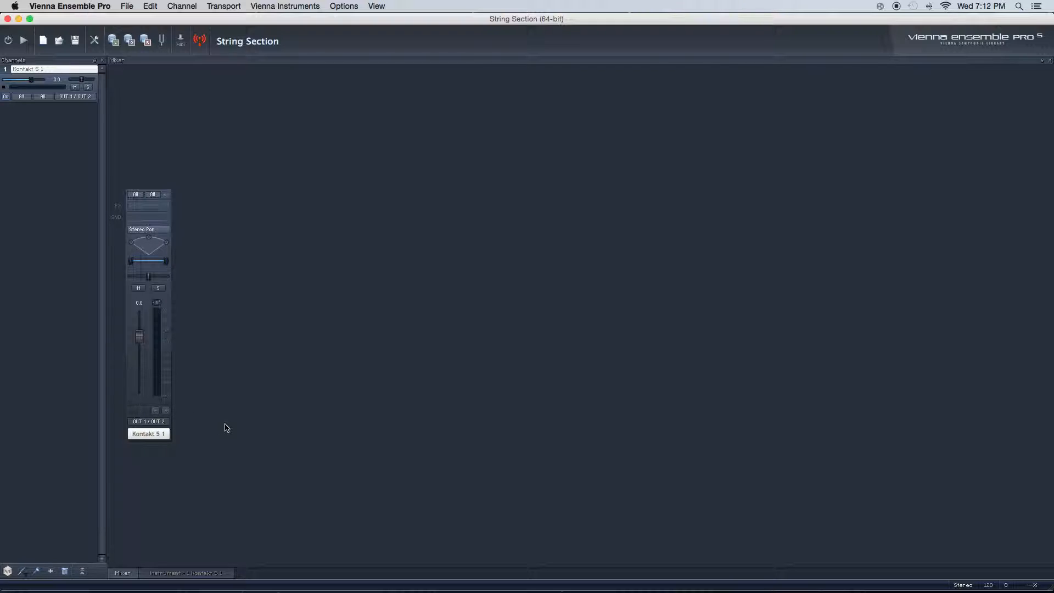
pyautogui.click(191, 5)
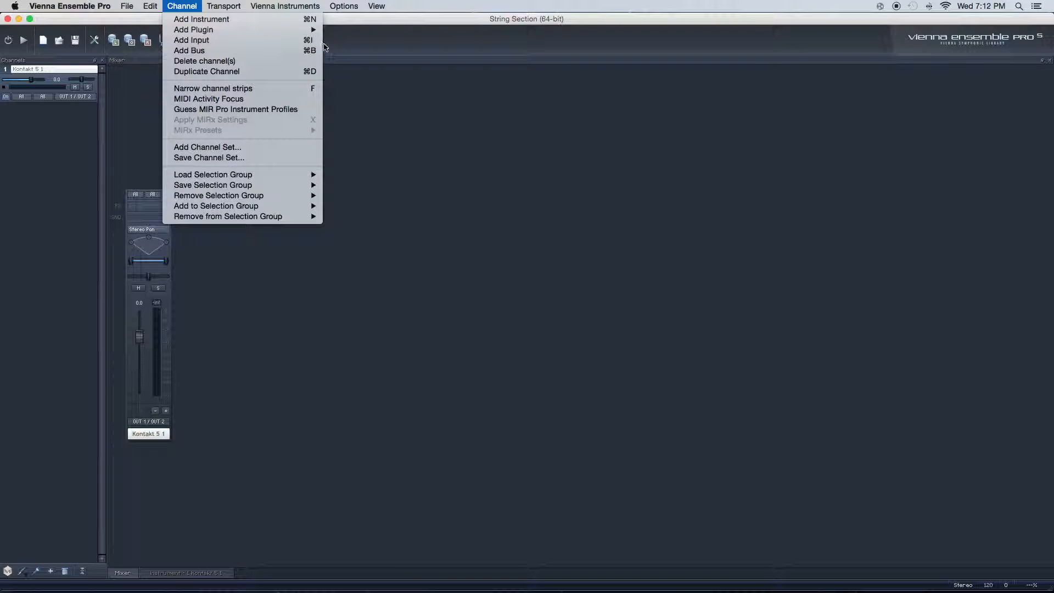
pyautogui.click(341, 87)
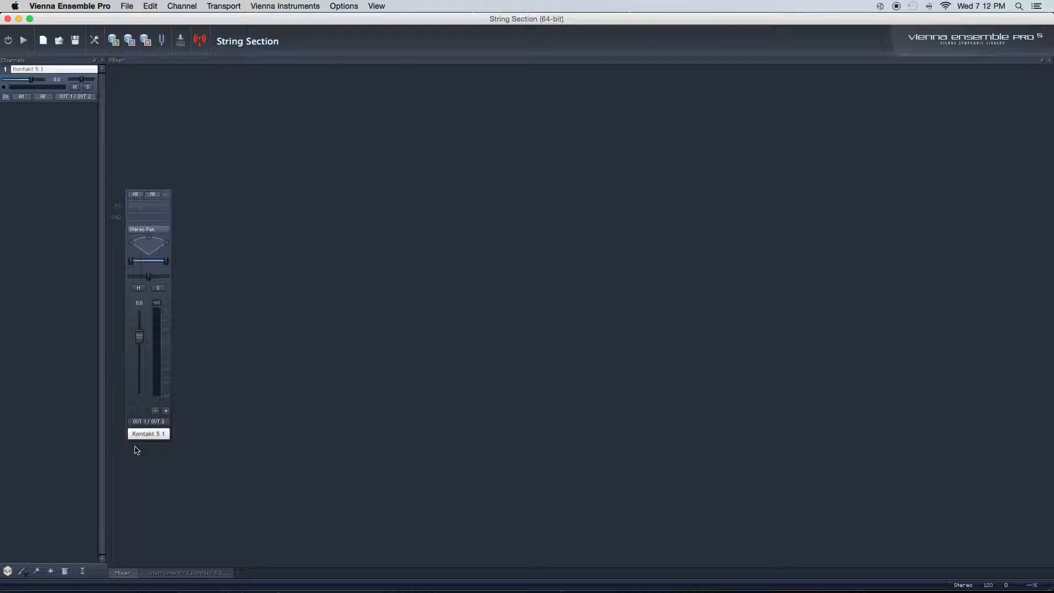
pyautogui.click(36, 571)
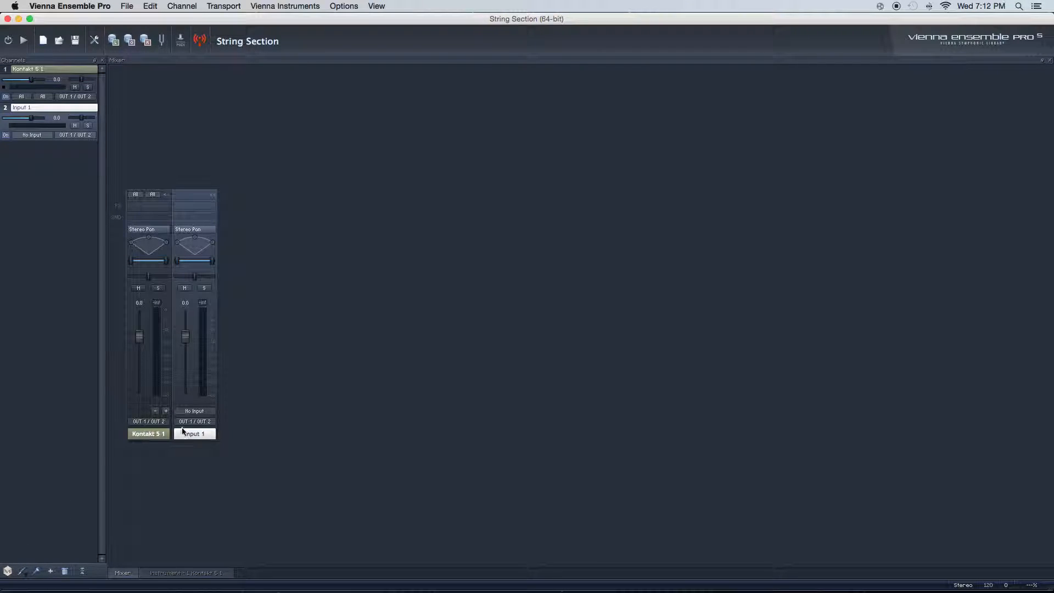
# Set the input source of the Input 1 channel to the instrument output "1 Kontakt 5 1 2"
pyautogui.click(206, 412)
pyautogui.moveTo(199, 429)
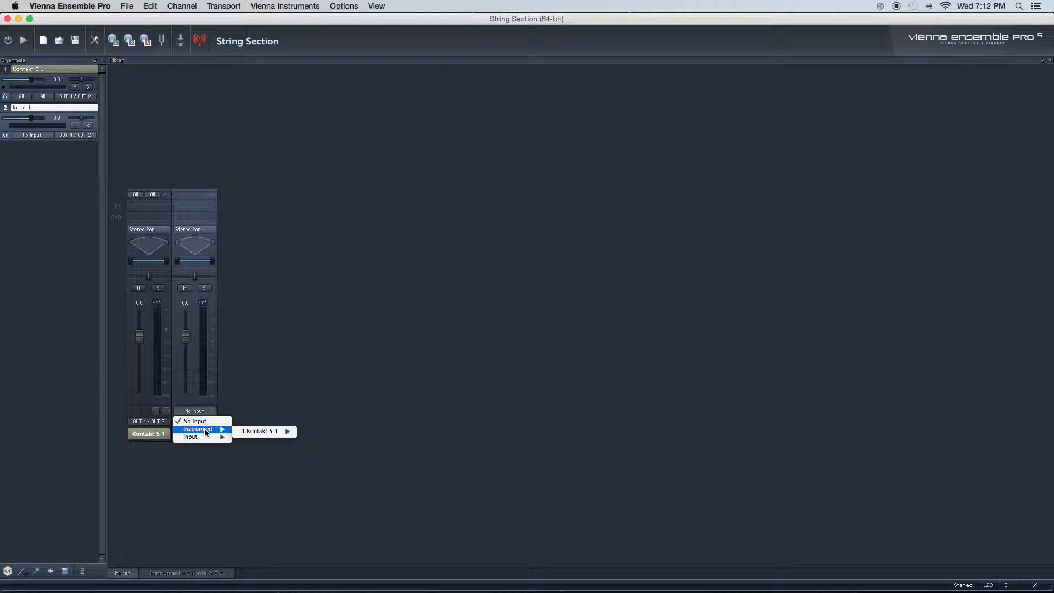
pyautogui.moveTo(263, 431)
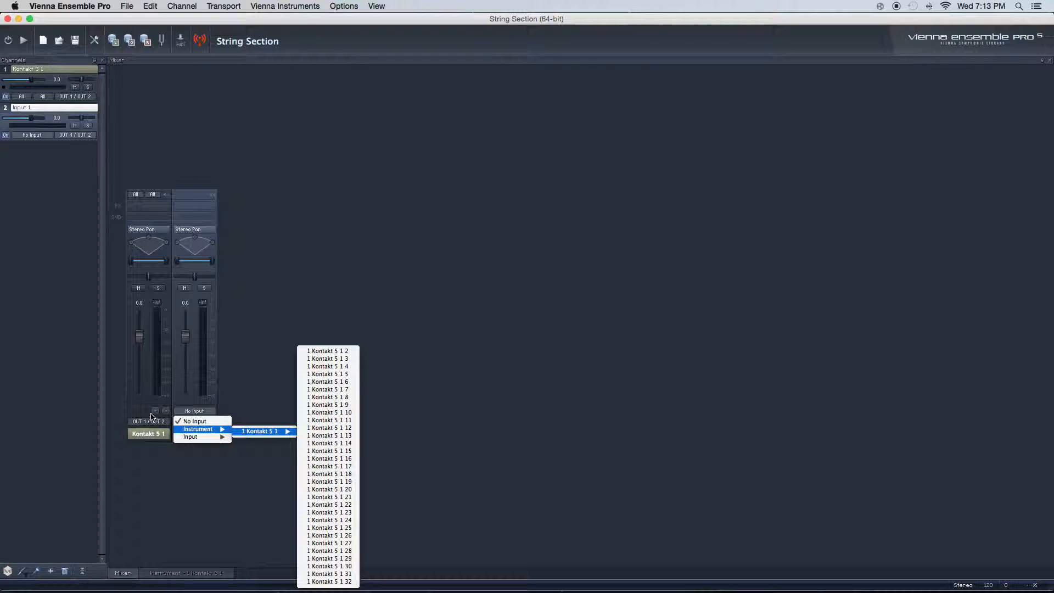
pyautogui.click(340, 351)
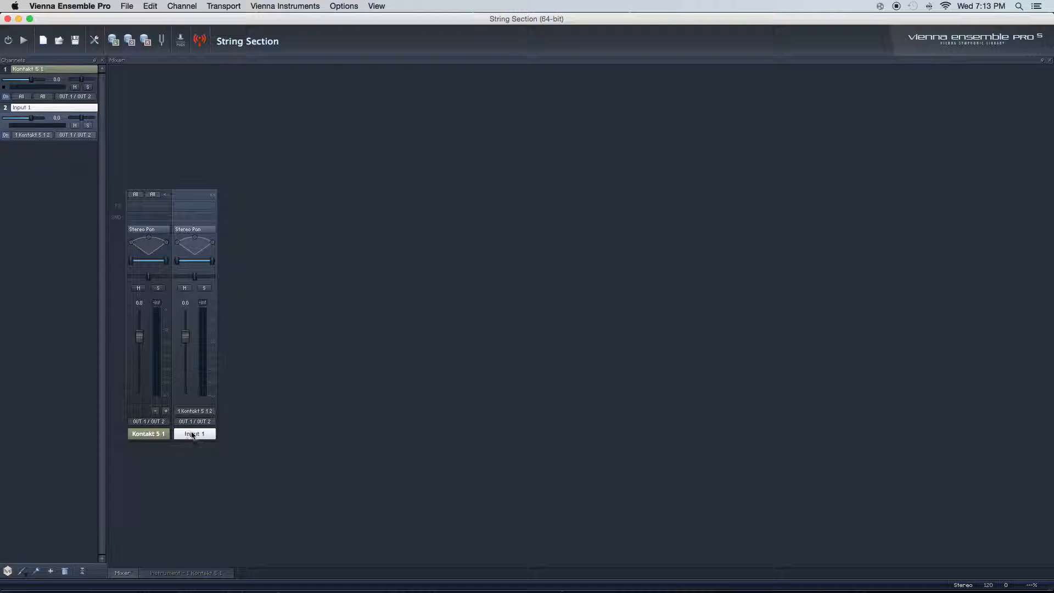
# Add two more output channels for the Kontakt instrument and select "1 Kontakt 5 1 3" as the third channel's input
pyautogui.click(166, 411)
pyautogui.click(166, 412)
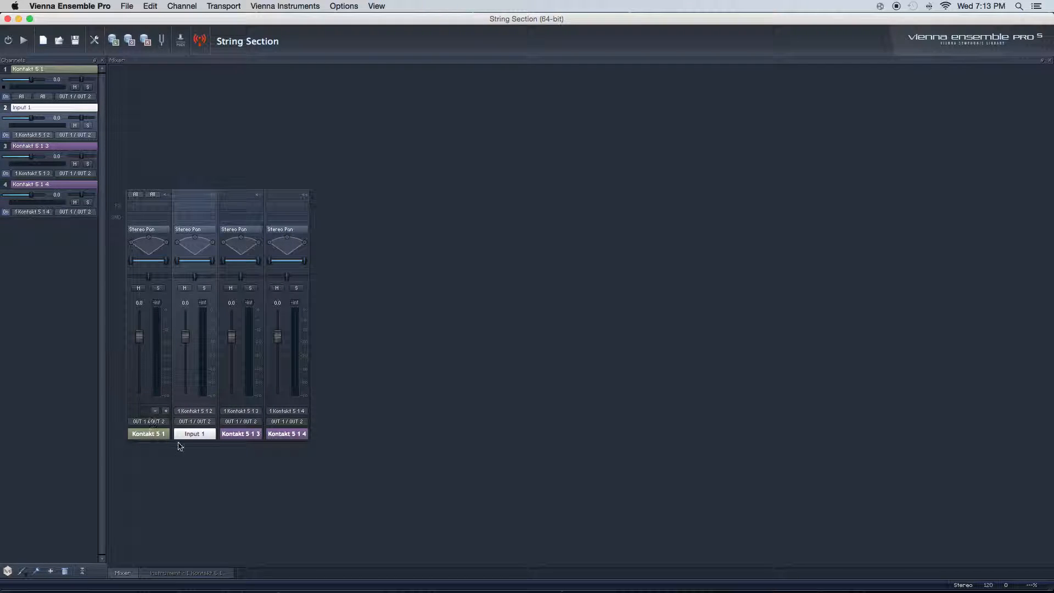
pyautogui.click(253, 434)
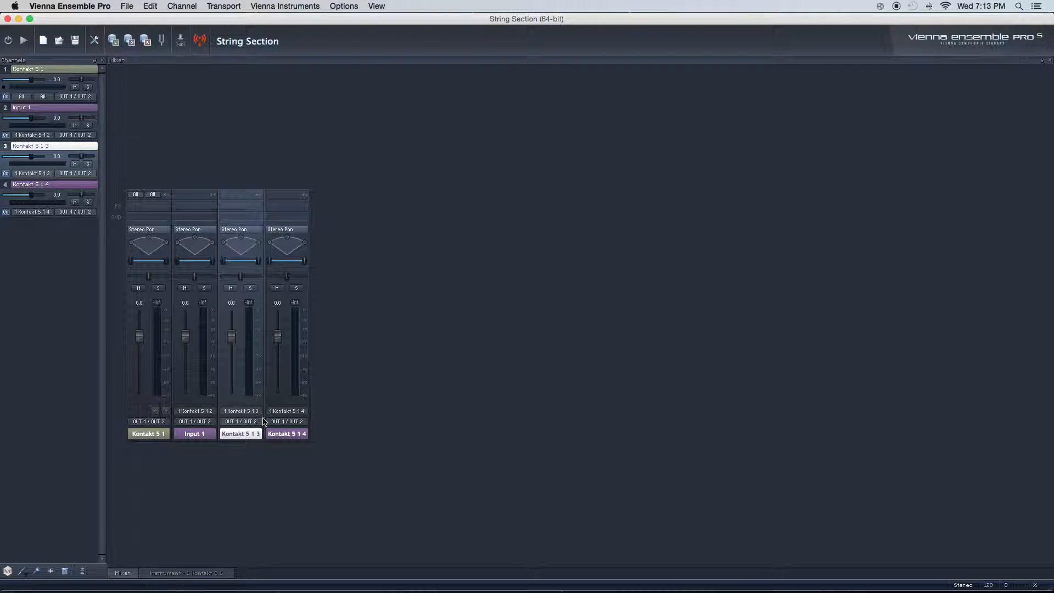
pyautogui.click(247, 413)
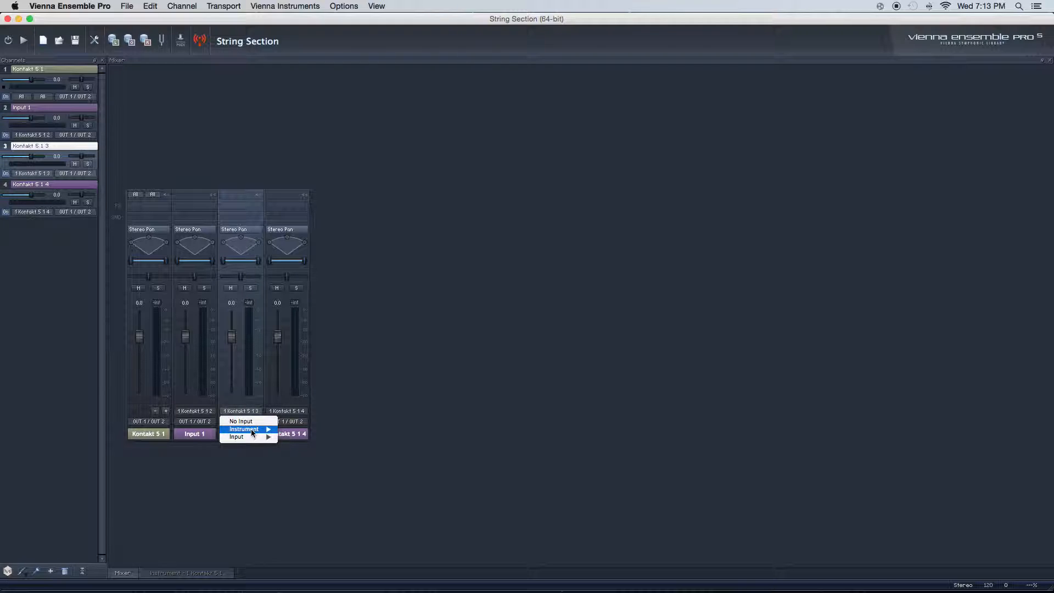
pyautogui.moveTo(251, 430)
pyautogui.moveTo(307, 431)
pyautogui.click(373, 358)
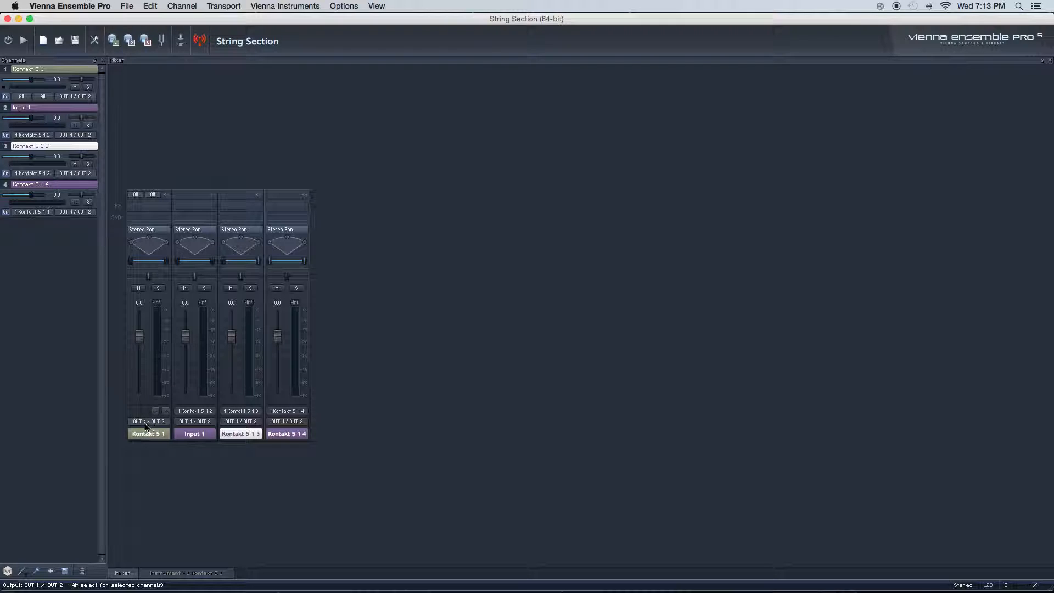
# Route Input 1 to OUT 3 / OUT 4, the third channel to OUT 5 / OUT 6 and the fourth to OUT 7 / OUT 8
pyautogui.click(195, 421)
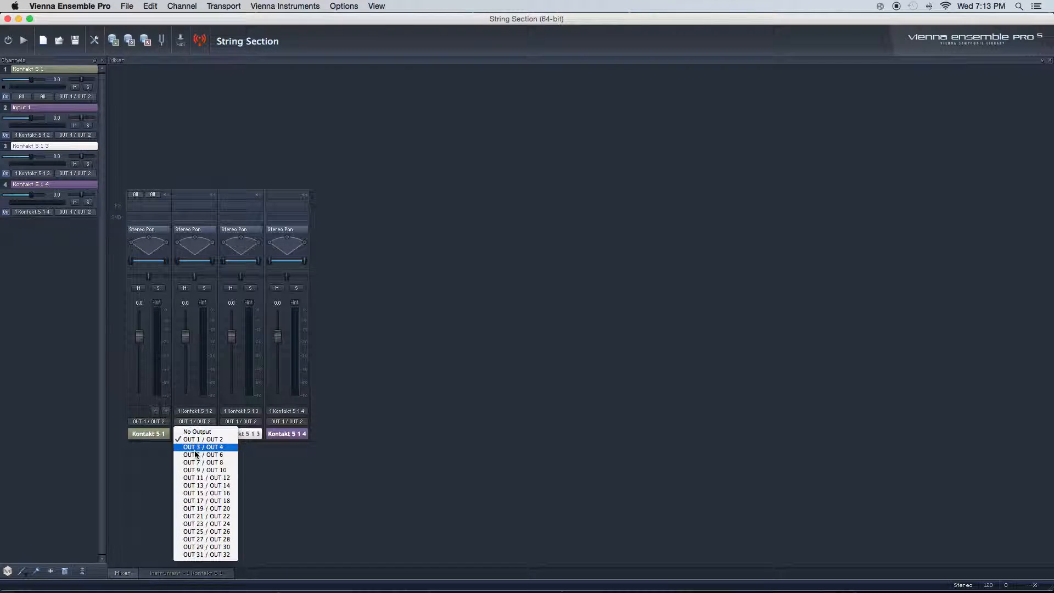
pyautogui.click(196, 448)
pyautogui.click(240, 421)
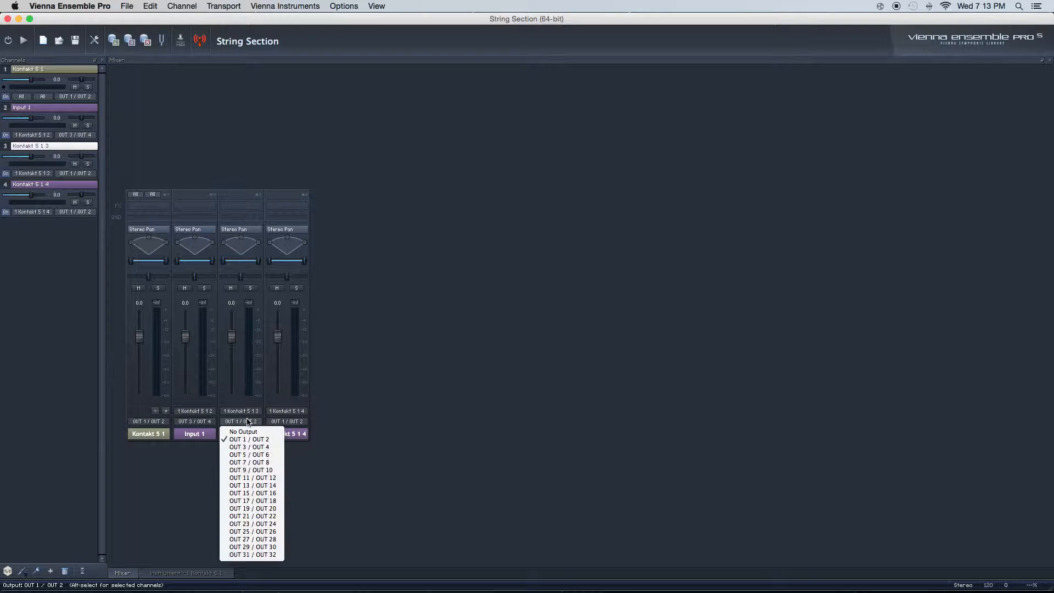
pyautogui.click(246, 455)
pyautogui.click(297, 422)
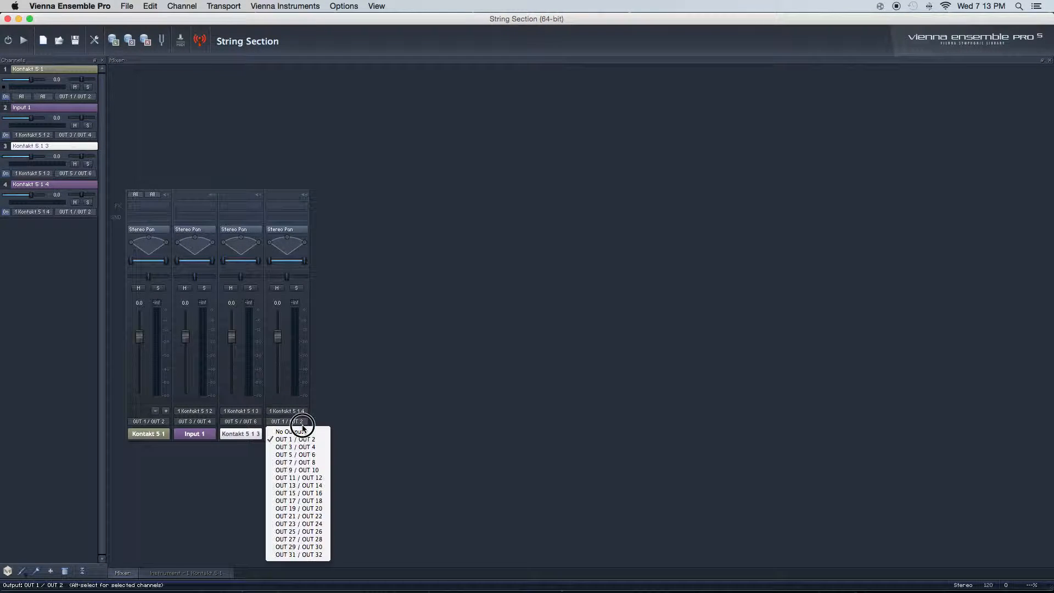
pyautogui.click(302, 463)
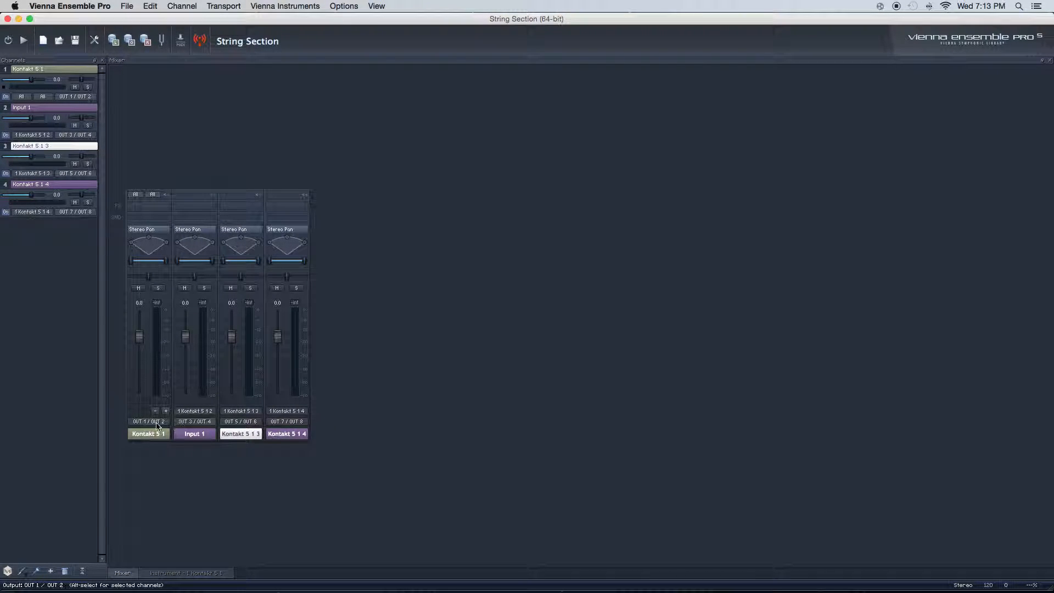
# Minimize the Vienna Ensemble Pro windows, switch to Pro Tools and create four stereo Aux Input tracks
pyautogui.click(19, 19)
pyautogui.click(391, 211)
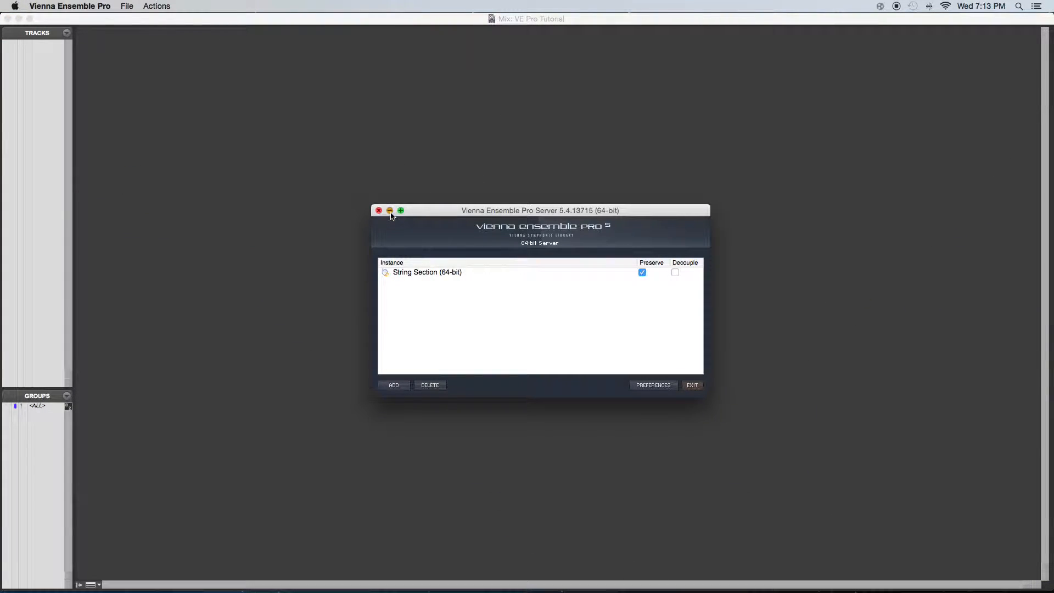
pyautogui.click(320, 183)
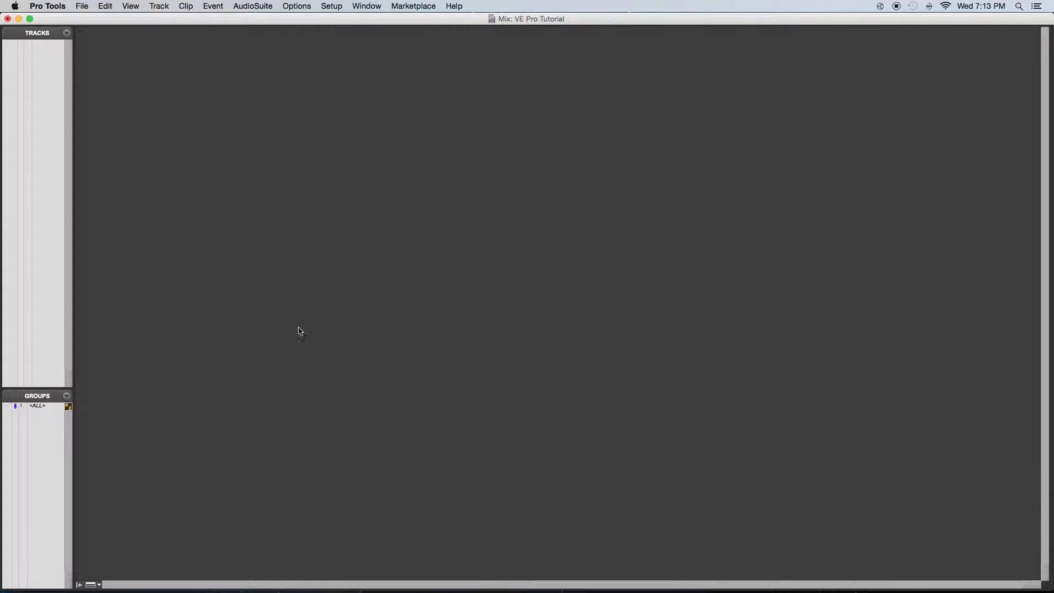
pyautogui.press('super+shift+n')
pyautogui.press('super+Down')
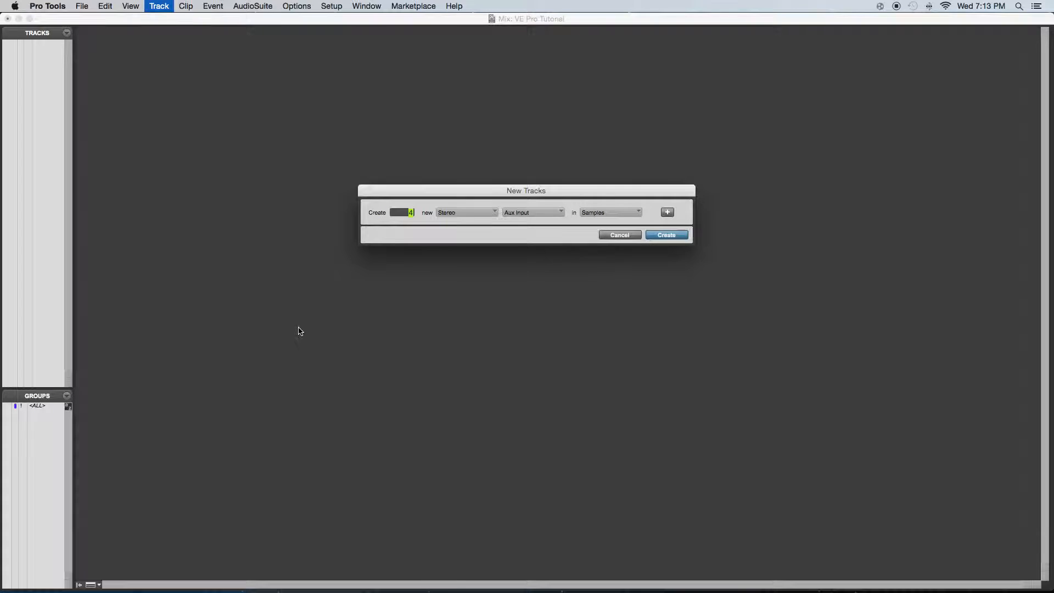
pyautogui.press('Return')
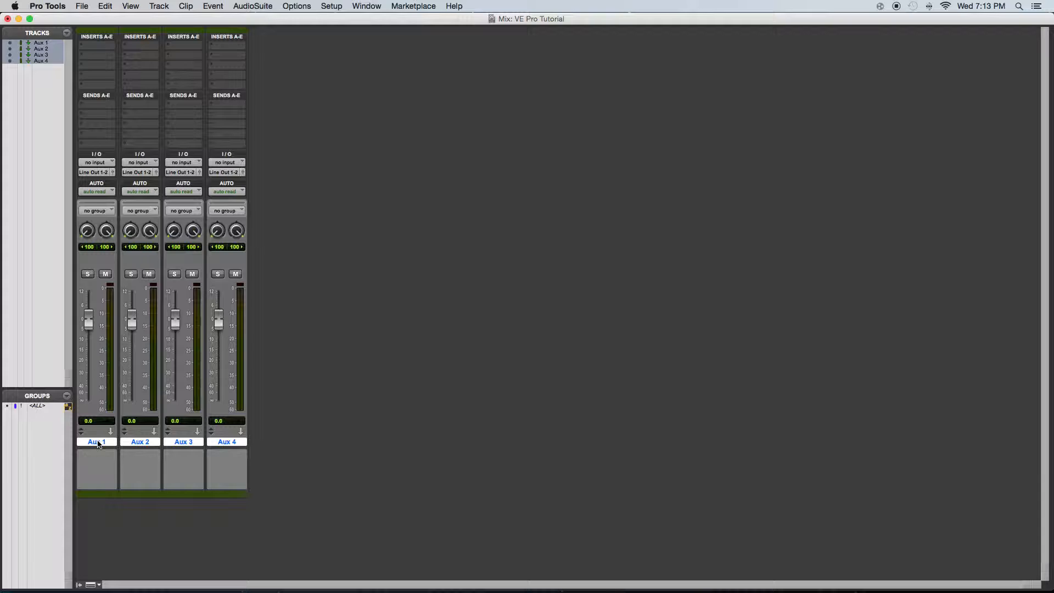
# Rename the first three aux tracks Violin, Viola and Cello Bass
pyautogui.doubleClick(97, 442)
pyautogui.write('Vio')
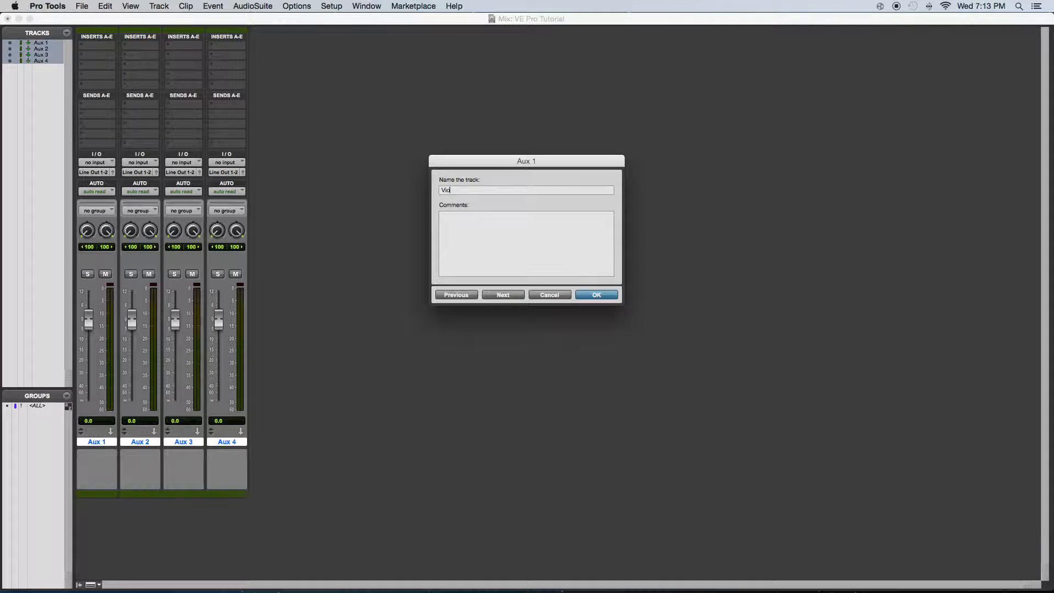
pyautogui.write('lin')
pyautogui.press('super+Right')
pyautogui.press('super+Right')
pyautogui.write('Cello Bass')
pyautogui.press('Return')
# Switch to the String Section window in Vienna Ensemble Pro and rename its first two mixer channels Violin and Viola
pyautogui.moveTo(593, 585)
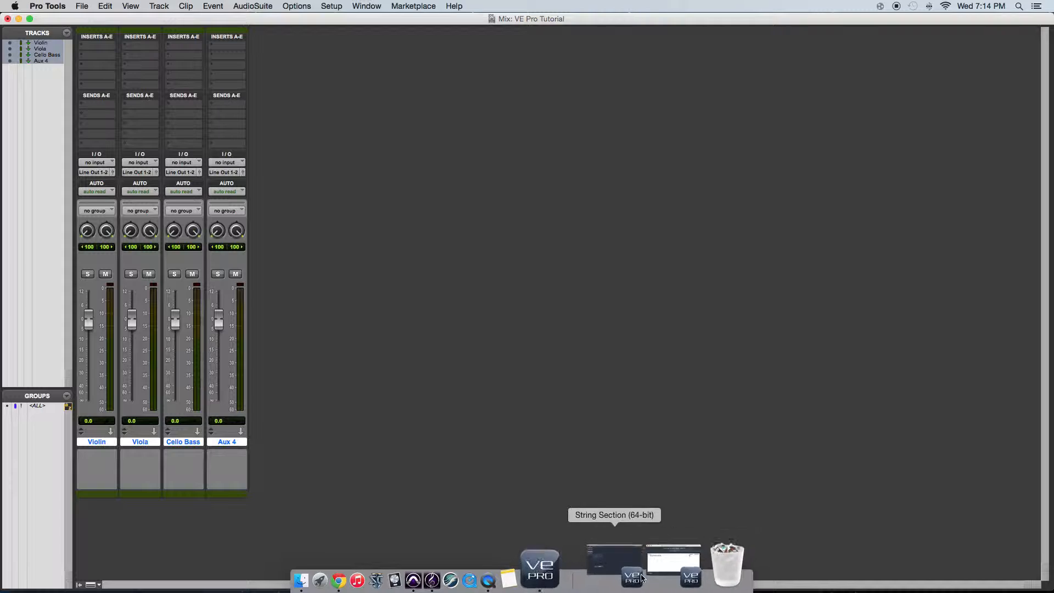
pyautogui.click(628, 572)
pyautogui.rightClick(150, 433)
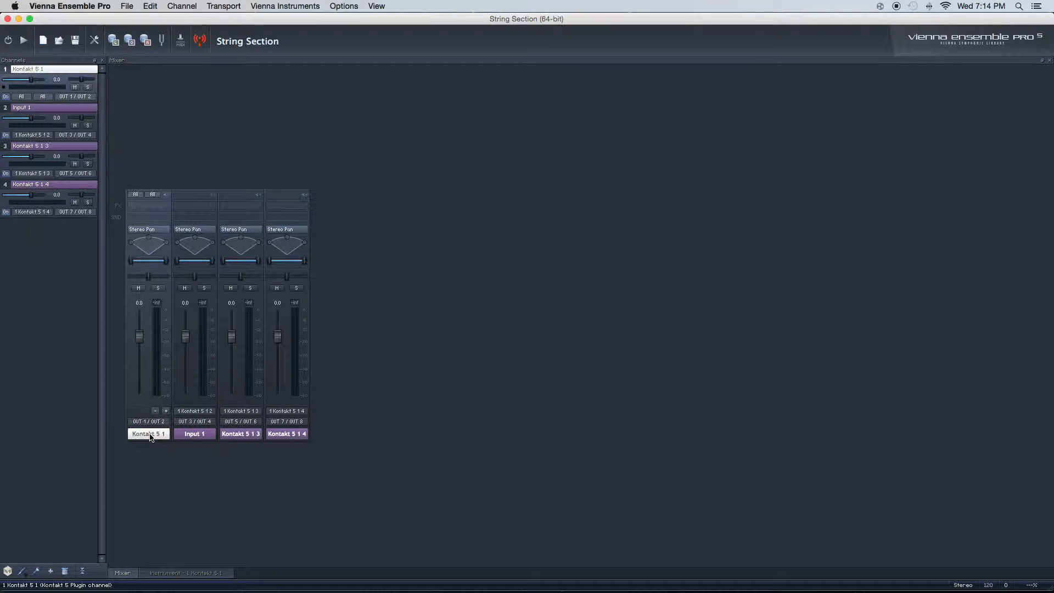
pyautogui.click(187, 380)
pyautogui.write('Vio')
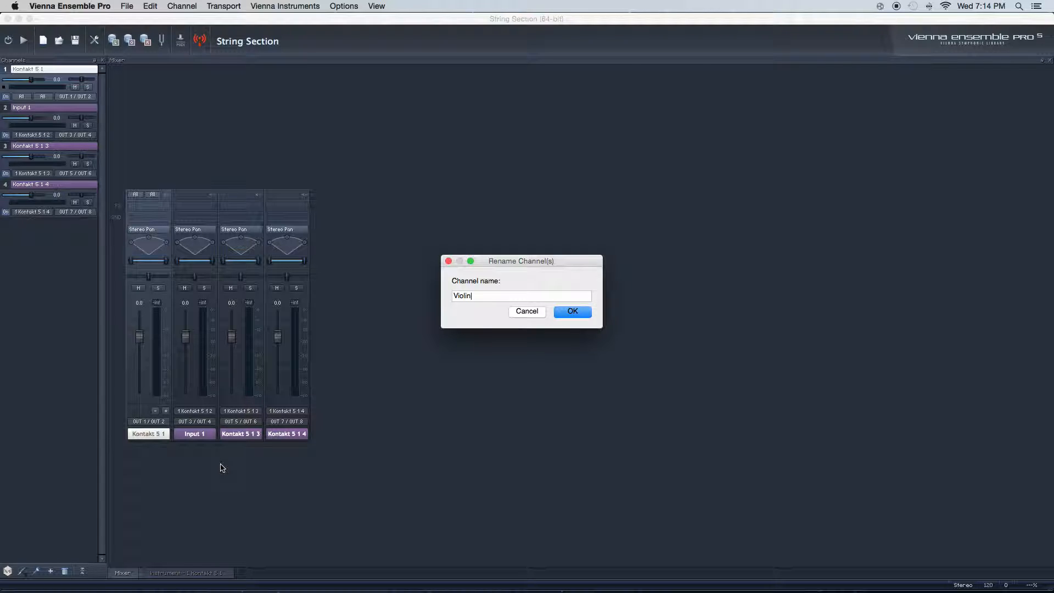
pyautogui.write('lin')
pyautogui.press('Return')
pyautogui.rightClick(192, 433)
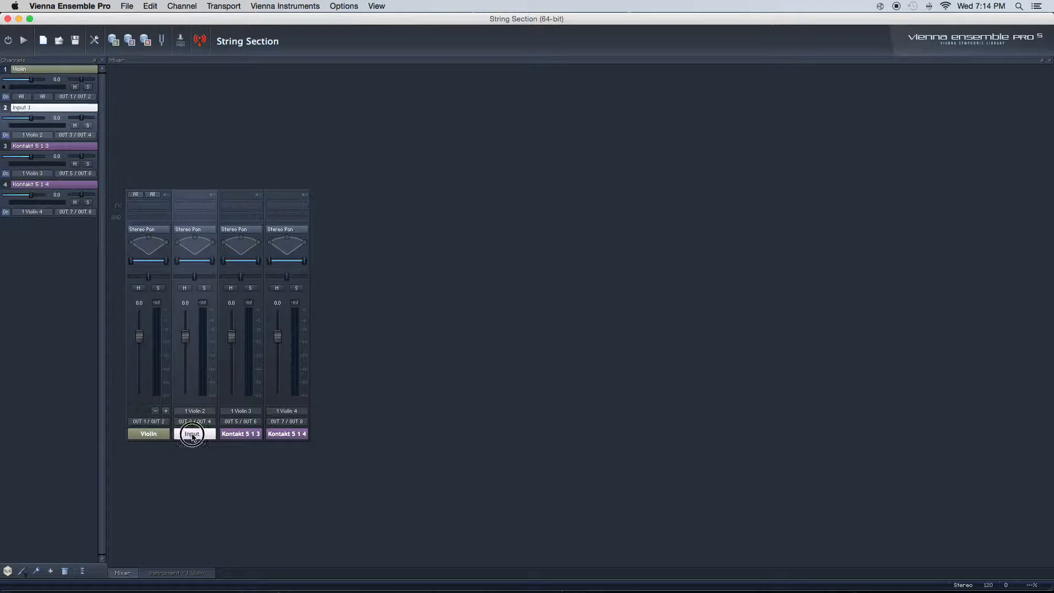
pyautogui.click(230, 535)
pyautogui.write('Viola')
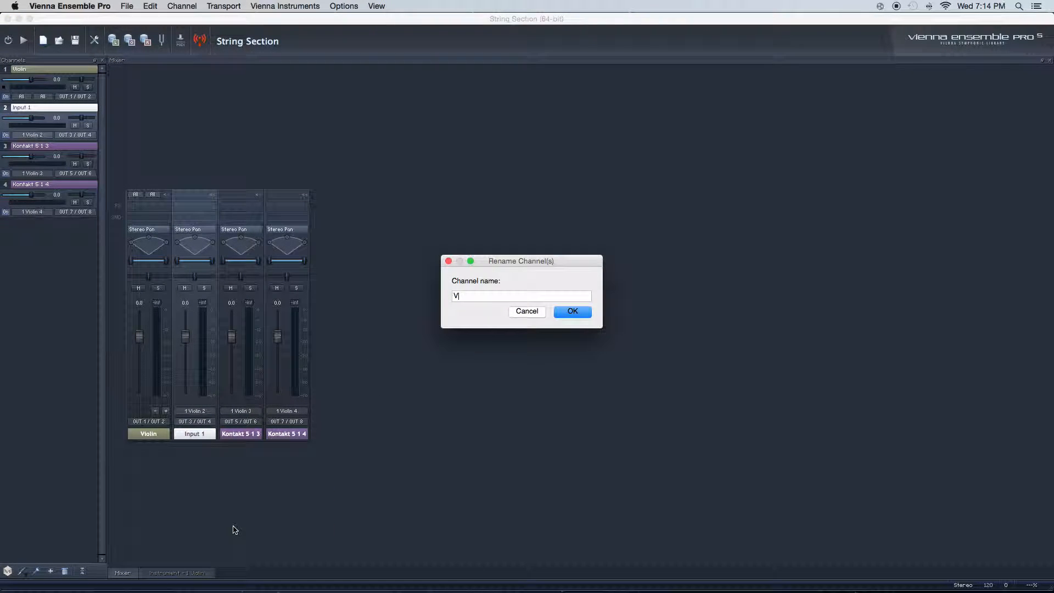
pyautogui.press('Return')
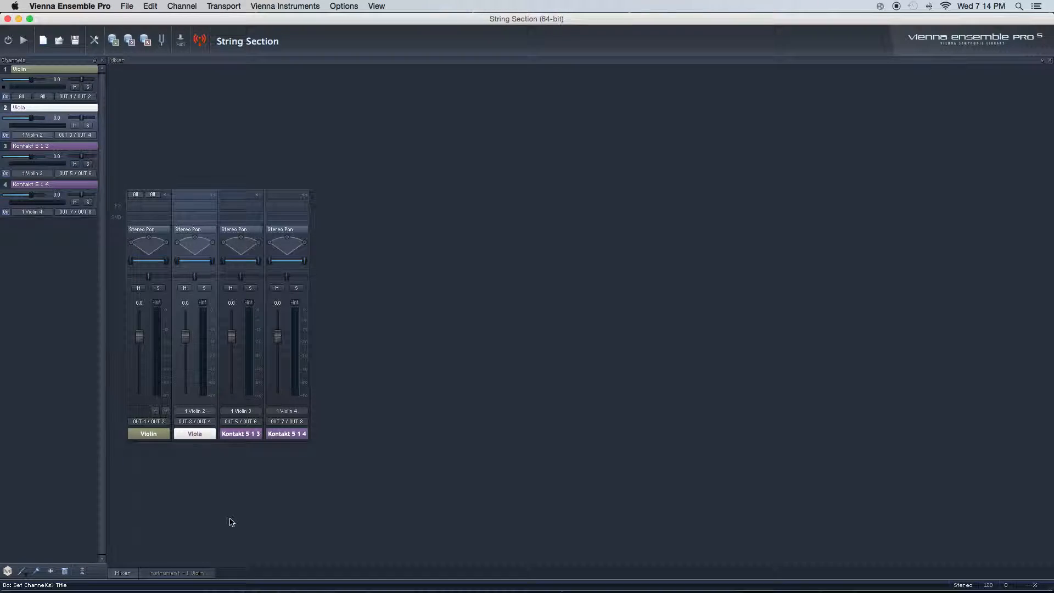
# Rename the third mixer channel Cello and the fourth mixer channel Bass
pyautogui.rightClick(255, 439)
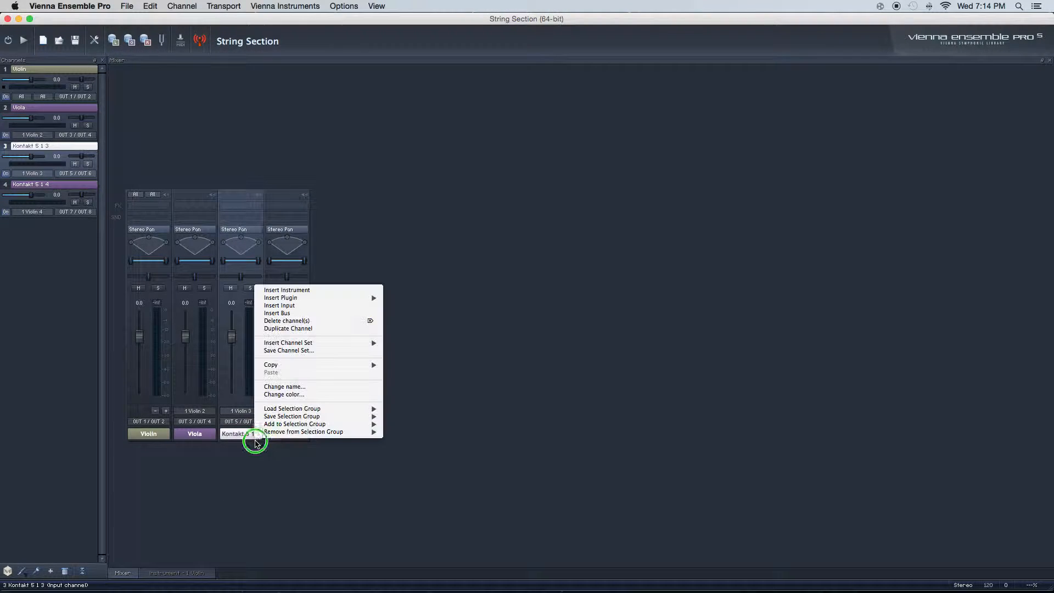
pyautogui.click(284, 386)
pyautogui.write('Cello')
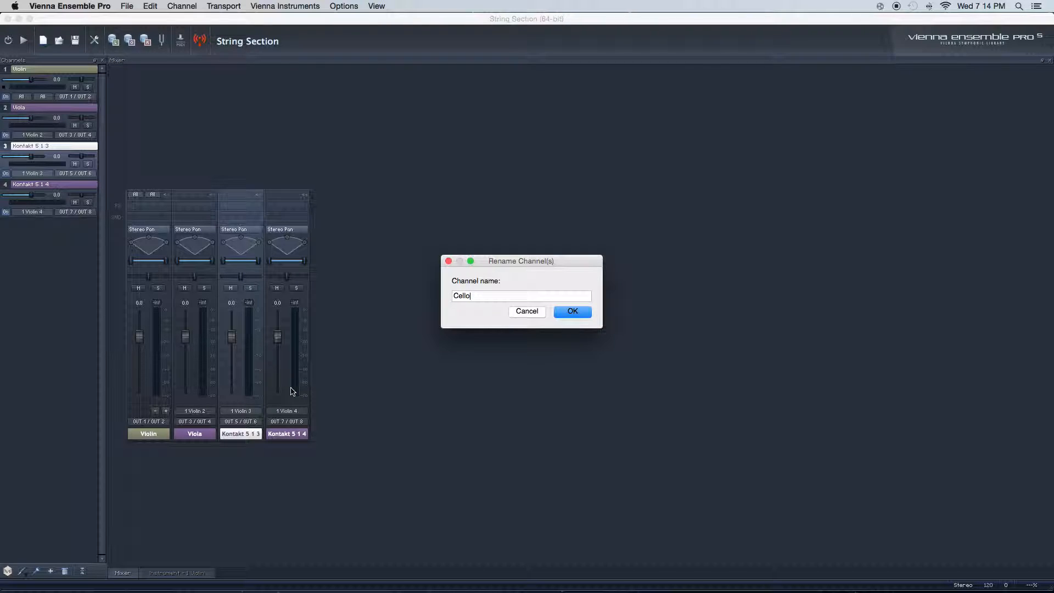
pyautogui.press('Return')
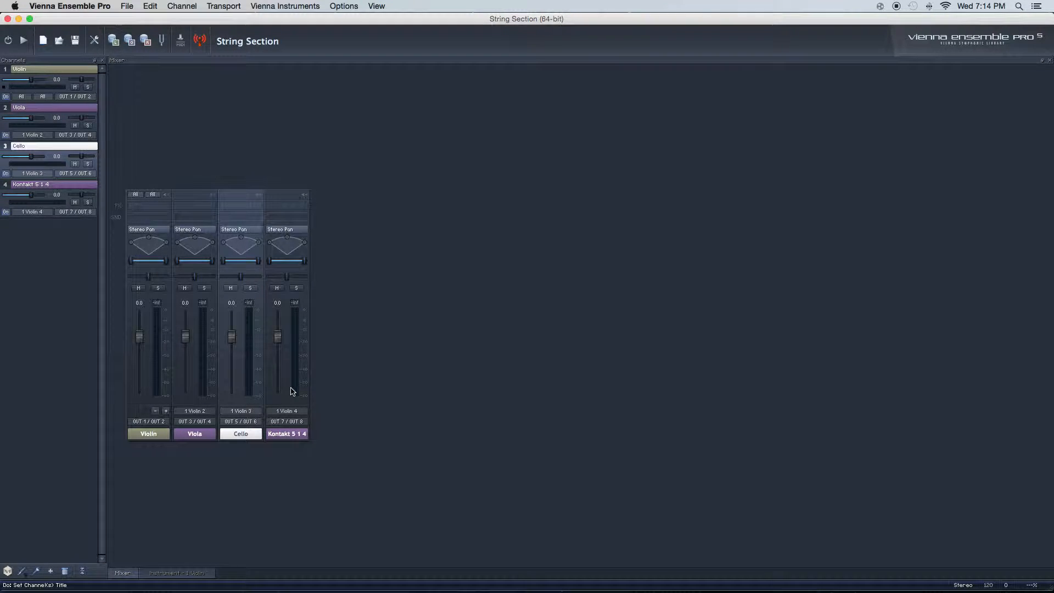
pyautogui.click(281, 436)
pyautogui.rightClick(280, 437)
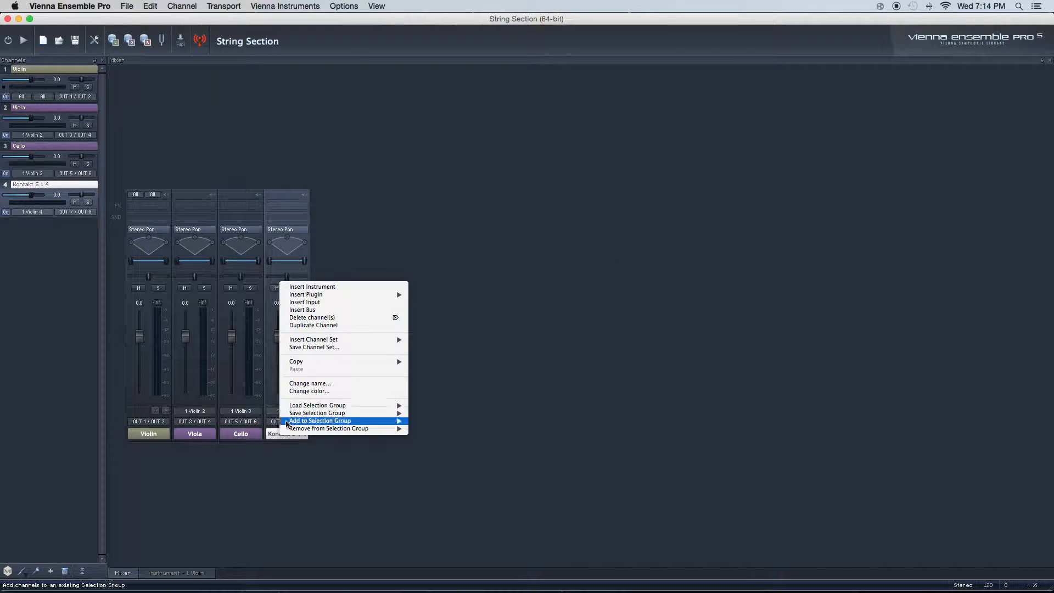
pyautogui.click(299, 384)
pyautogui.write('Bass')
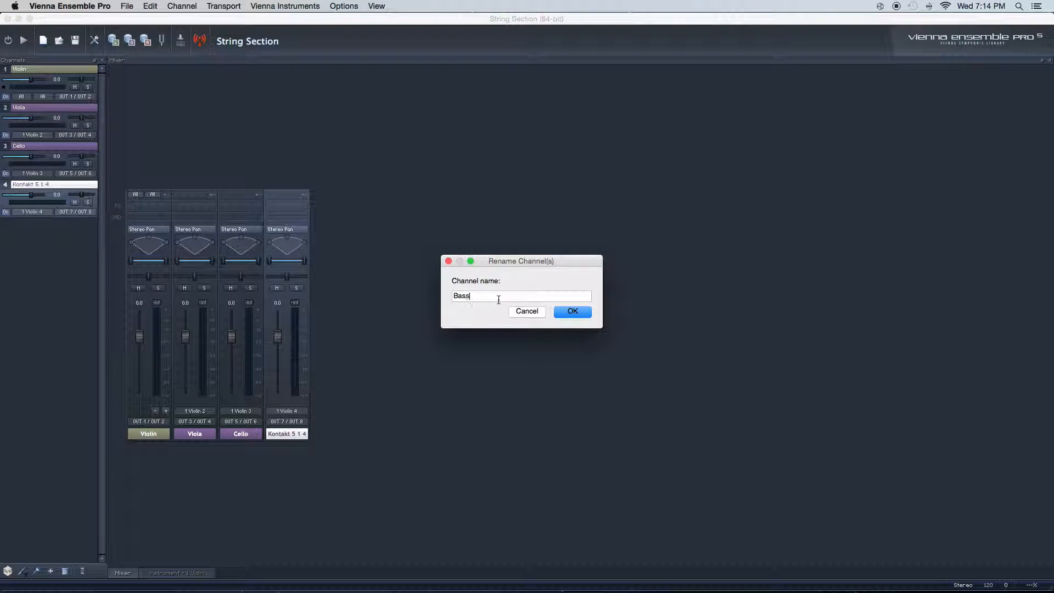
pyautogui.press('Return')
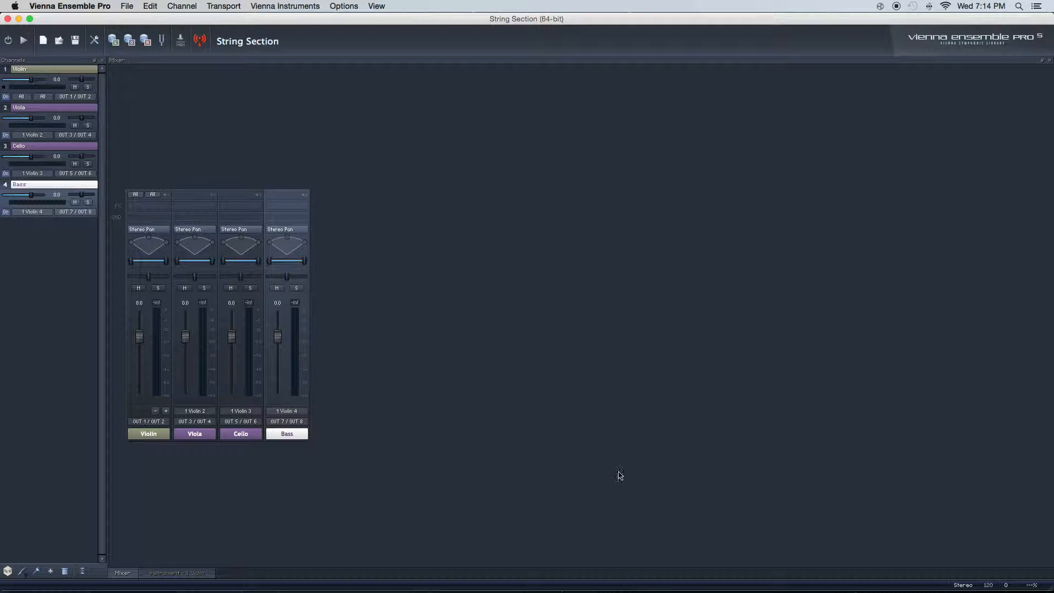
# Return to Pro Tools and rename the Aux 4 track Bass and the Cello Bass track Cello
pyautogui.click(19, 19)
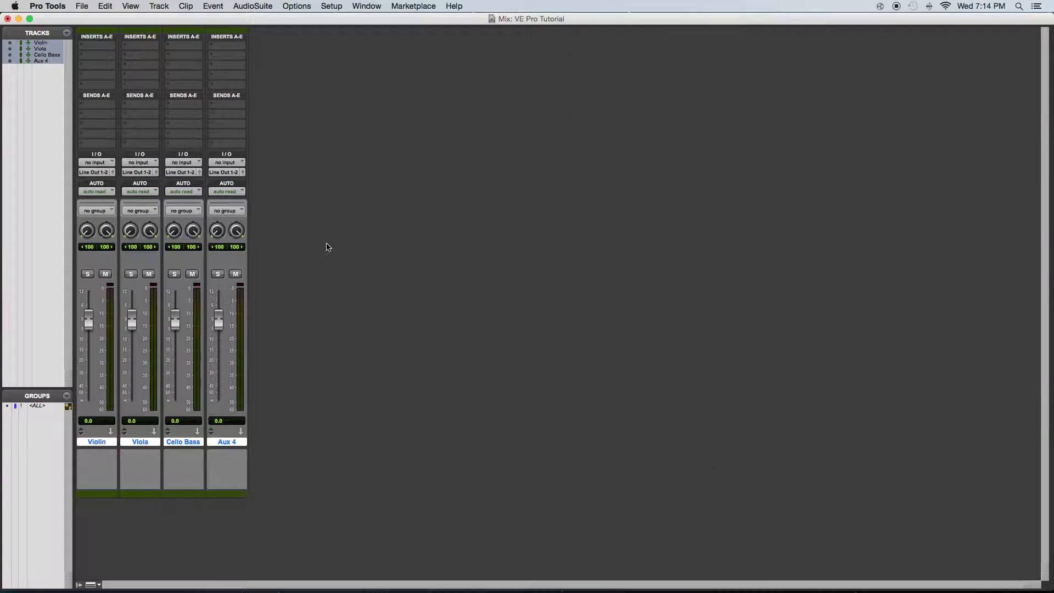
pyautogui.doubleClick(237, 444)
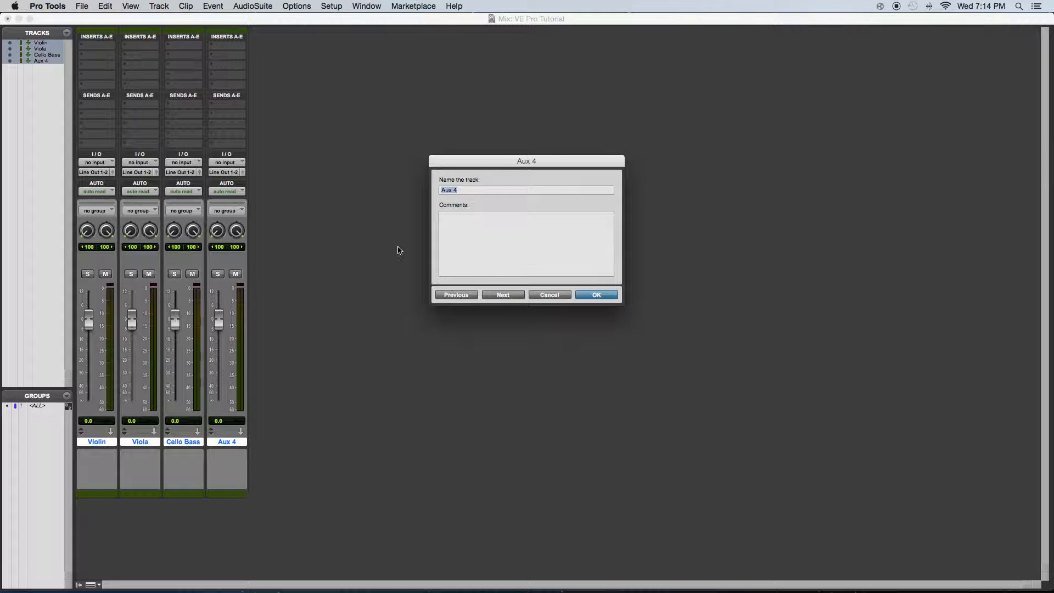
pyautogui.write('Bass')
pyautogui.press('Return')
pyautogui.doubleClick(183, 443)
pyautogui.write('Cello')
pyautogui.press('Return')
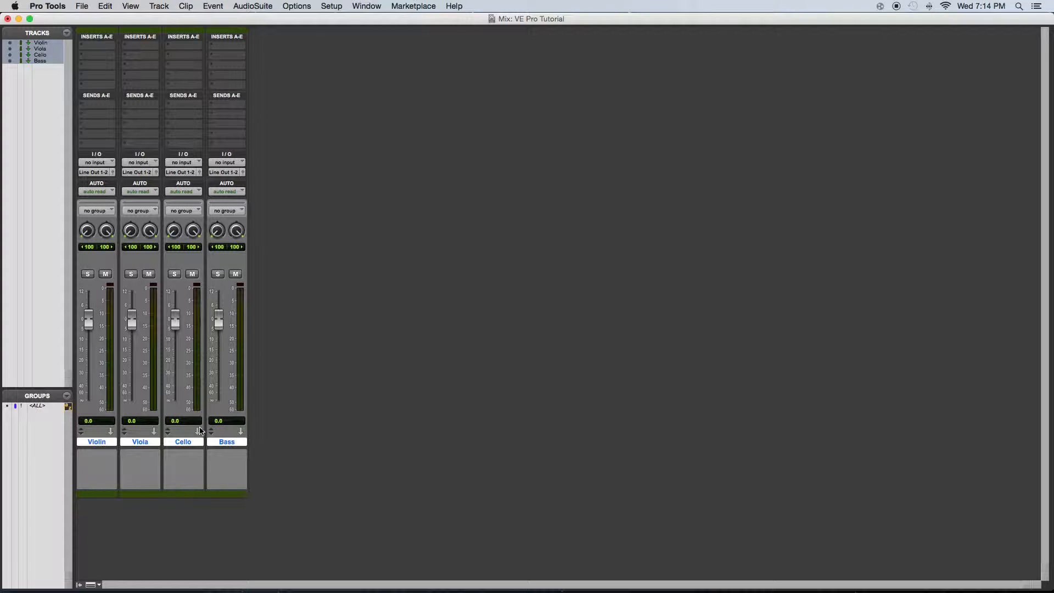
# Create four new MIDI tracks in ticks beside the aux tracks
pyautogui.press('super+shift+n')
pyautogui.press('super+Left')
pyautogui.press('super+Left')
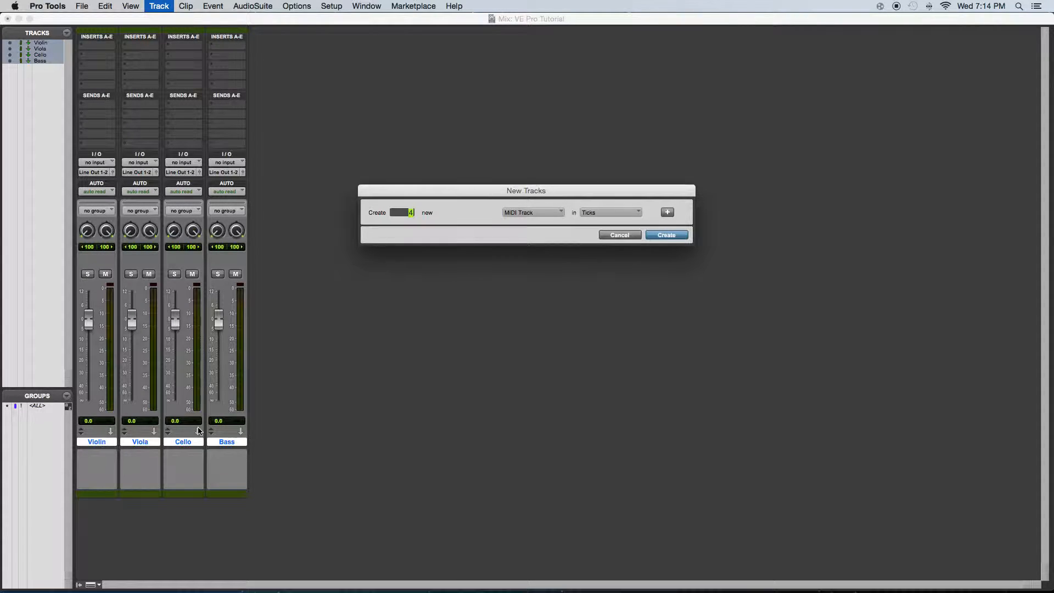
pyautogui.write('4')
pyautogui.press('Return')
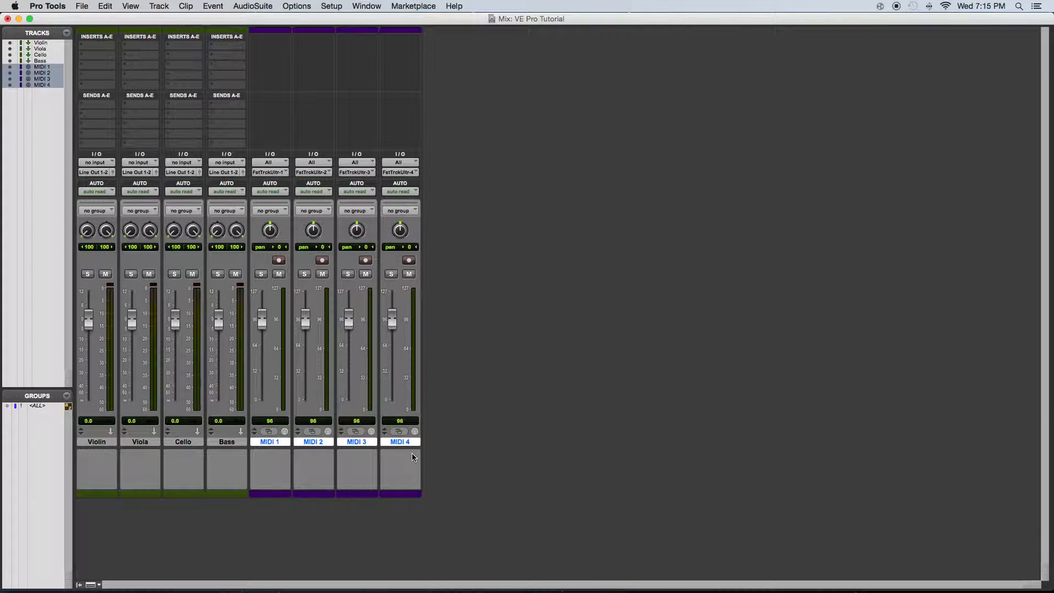
pyautogui.doubleClick(272, 442)
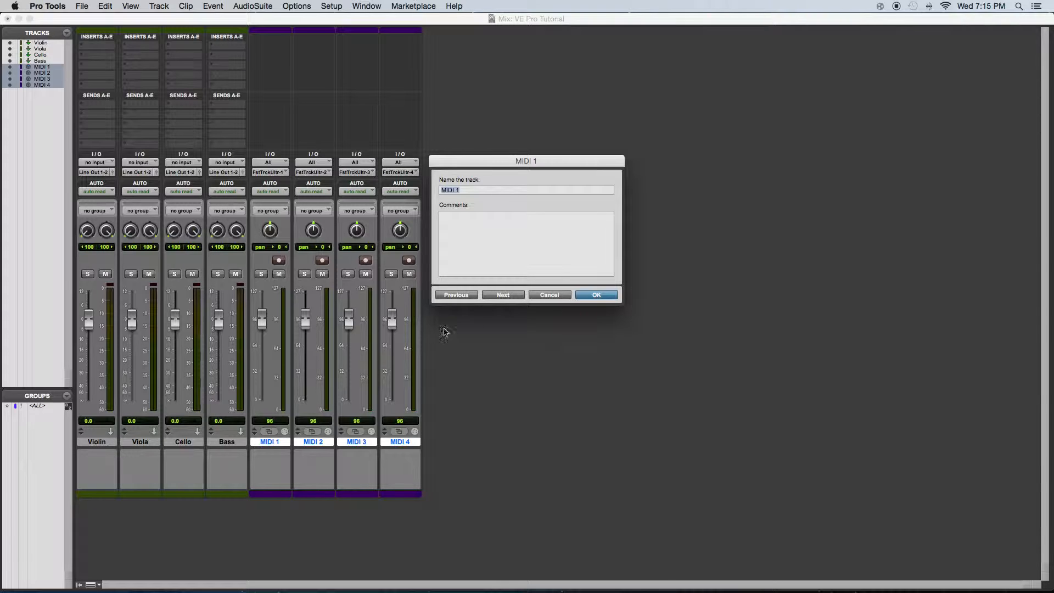
pyautogui.click(550, 295)
pyautogui.doubleClick(103, 444)
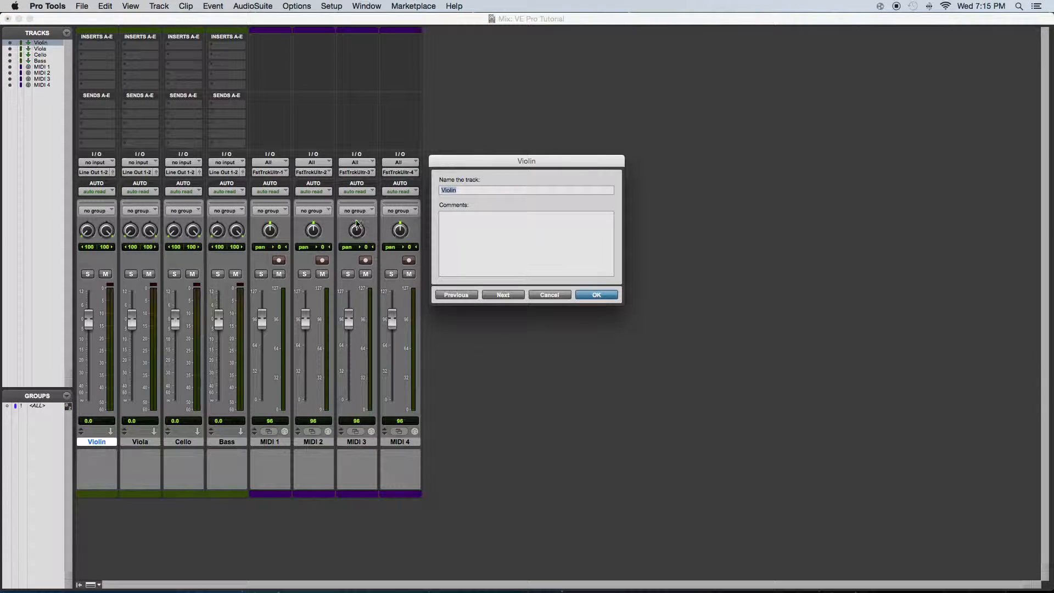
pyautogui.click(549, 295)
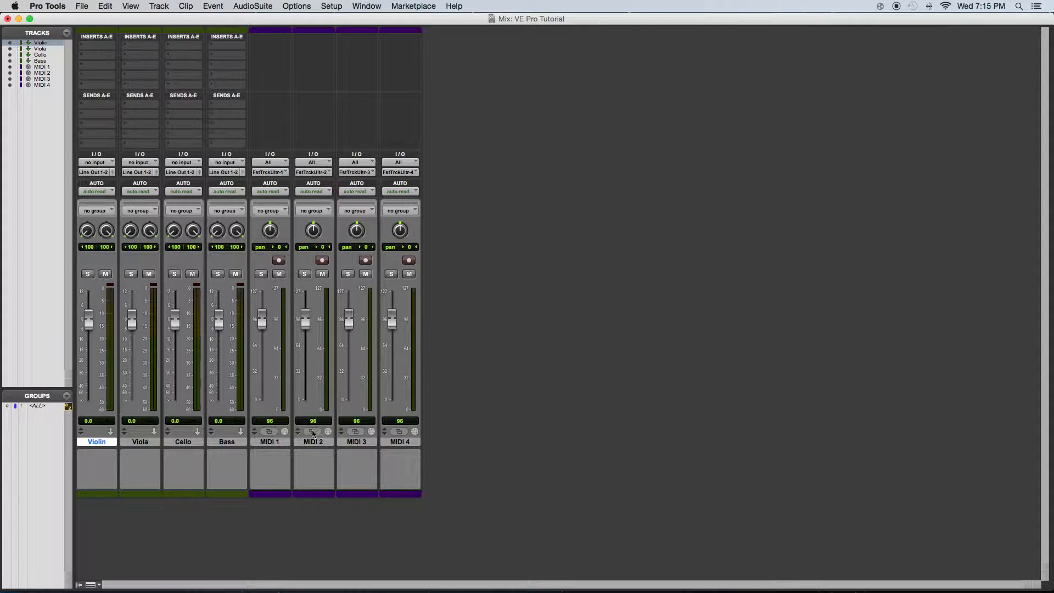
# Rename the four MIDI tracks Violin midi, Viola midi, Cello midi and Bass midi
pyautogui.click(286, 442)
pyautogui.doubleClick(285, 442)
pyautogui.write('Violin')
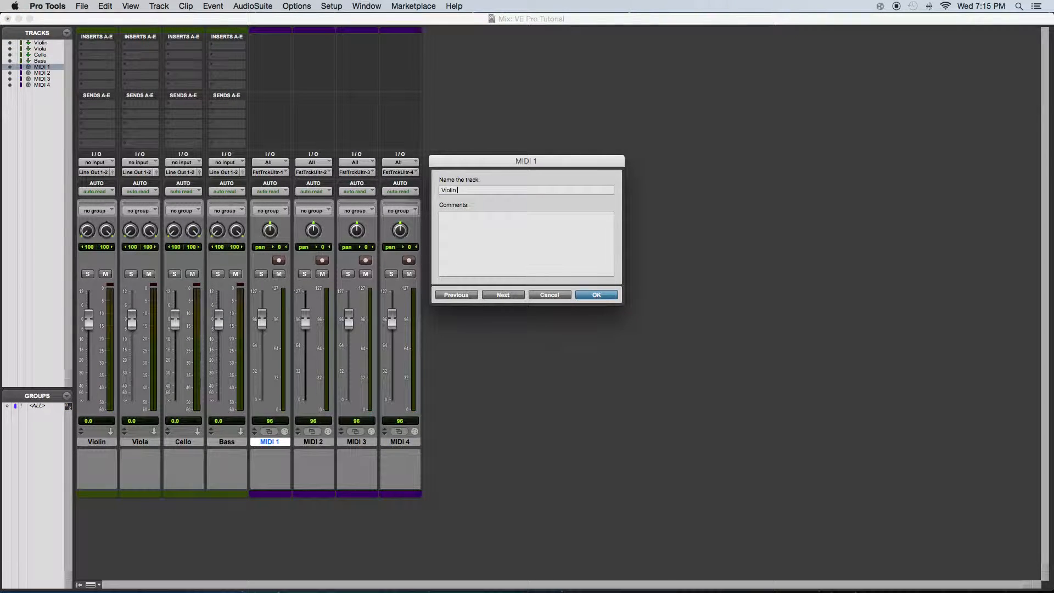
pyautogui.write(' midi')
pyautogui.press('super+Right')
pyautogui.write('V')
pyautogui.press('super+Right')
pyautogui.write('Cello midi')
pyautogui.press('super+Right')
pyautogui.write('Bass mid')
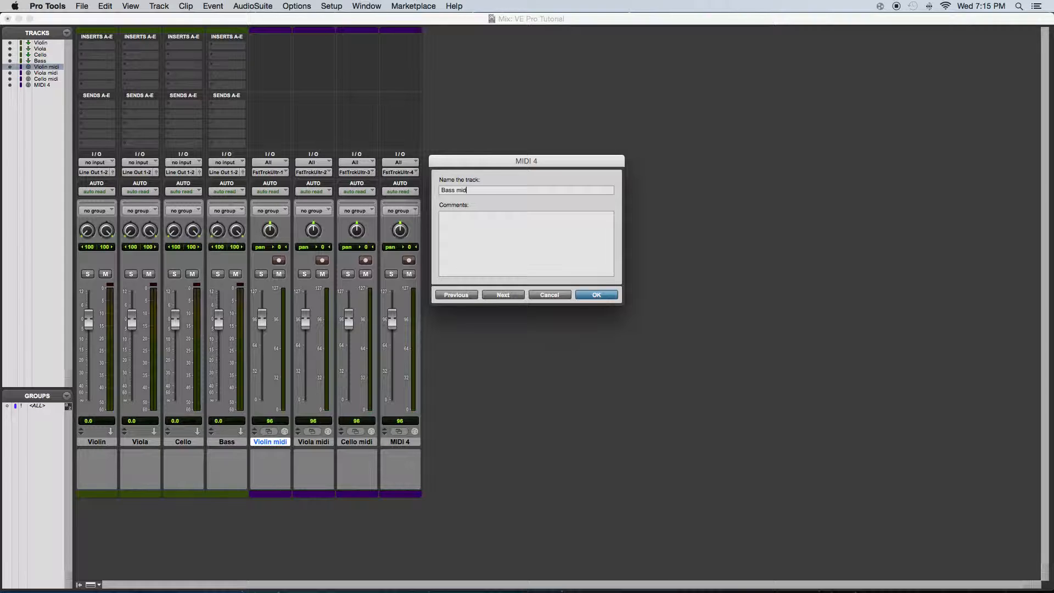
pyautogui.write('i')
pyautogui.press('Return')
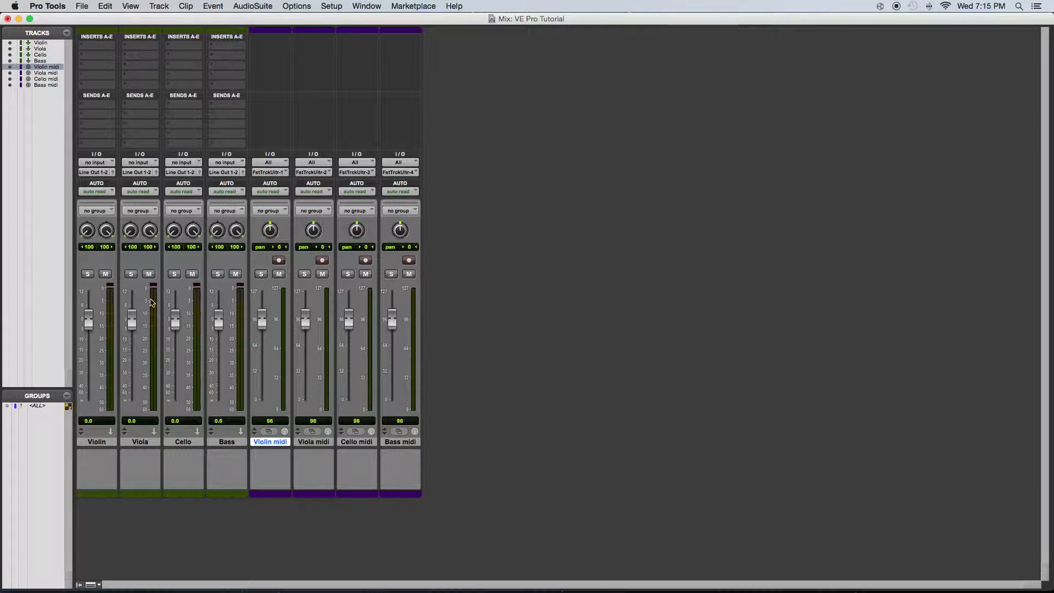
# Insert the multichannel instrument plug-in Vienna Ensemble Pro (stereo) on the Violin aux track and place its window beside the mixer strips
pyautogui.click(100, 47)
pyautogui.moveTo(133, 68)
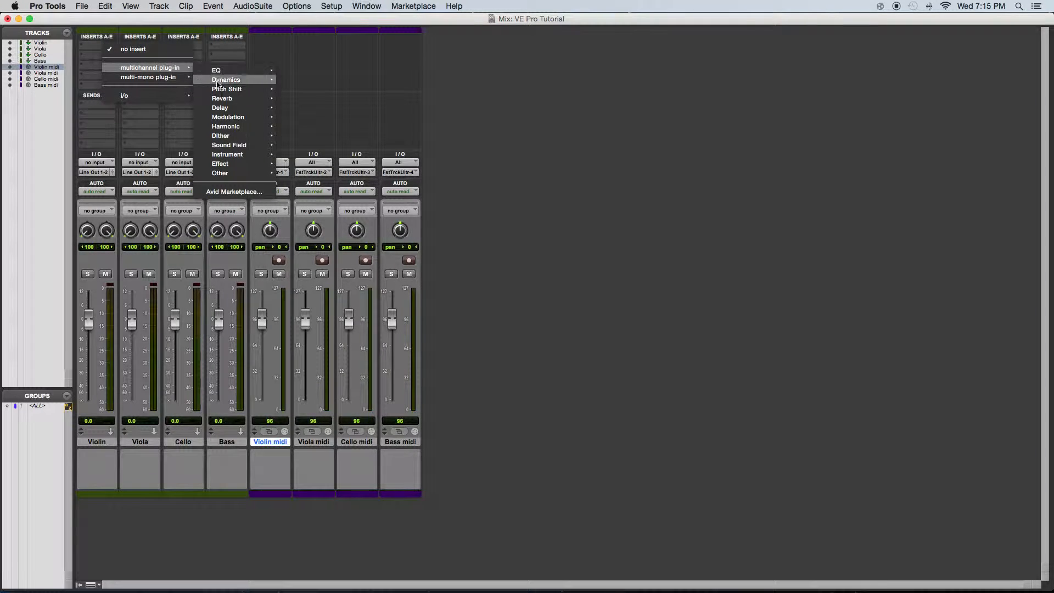
pyautogui.moveTo(228, 158)
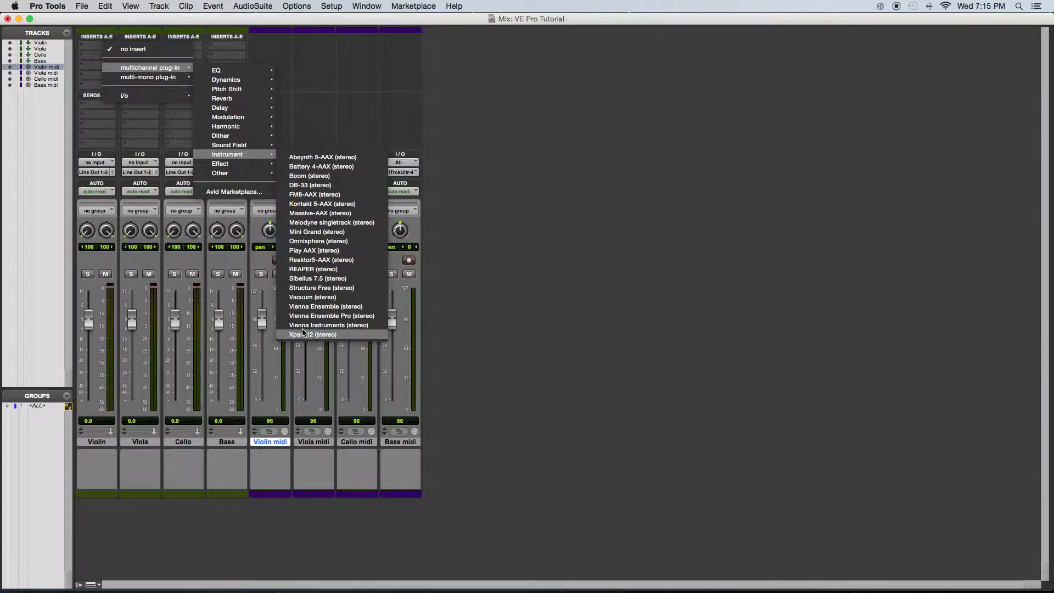
pyautogui.click(332, 317)
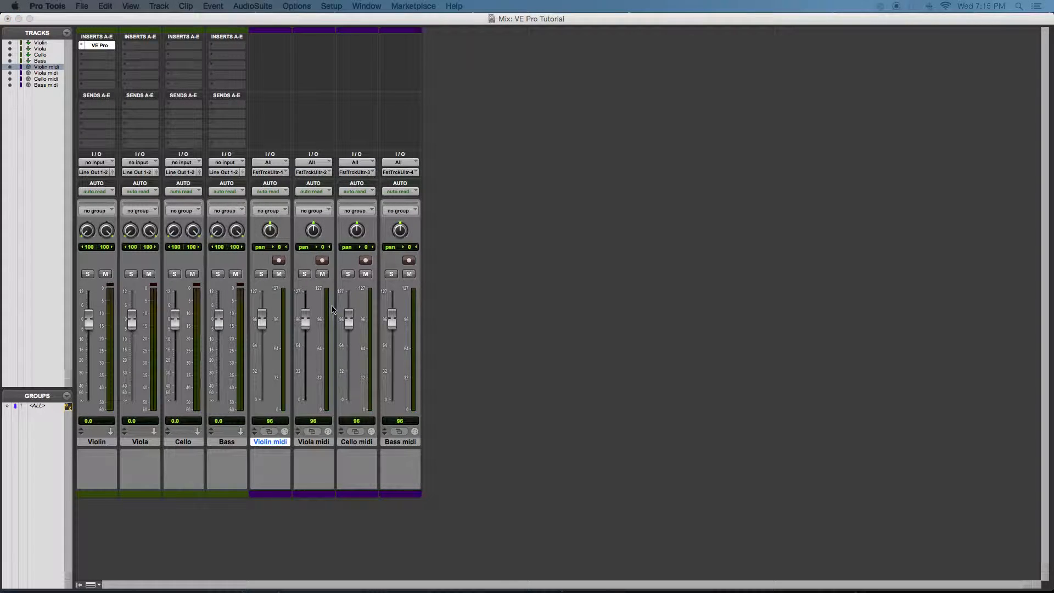
pyautogui.moveTo(1053, 78); pyautogui.dragTo(601, 97)
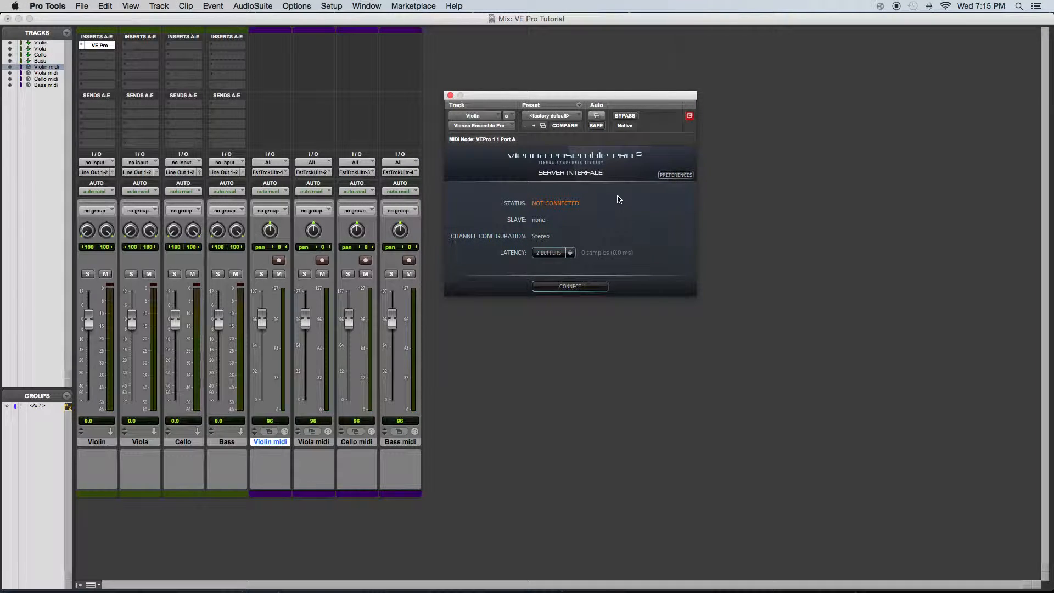
# Connect the Vienna Ensemble Pro plug-in to the localhost String Section instance and move its window clear of the tracks
pyautogui.click(585, 292)
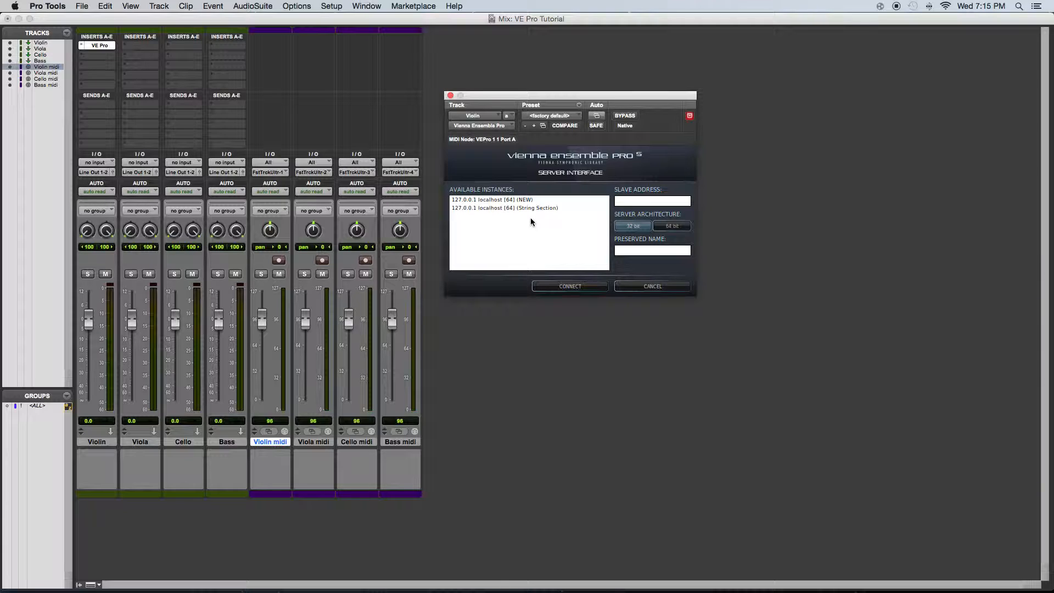
pyautogui.click(535, 208)
pyautogui.click(568, 288)
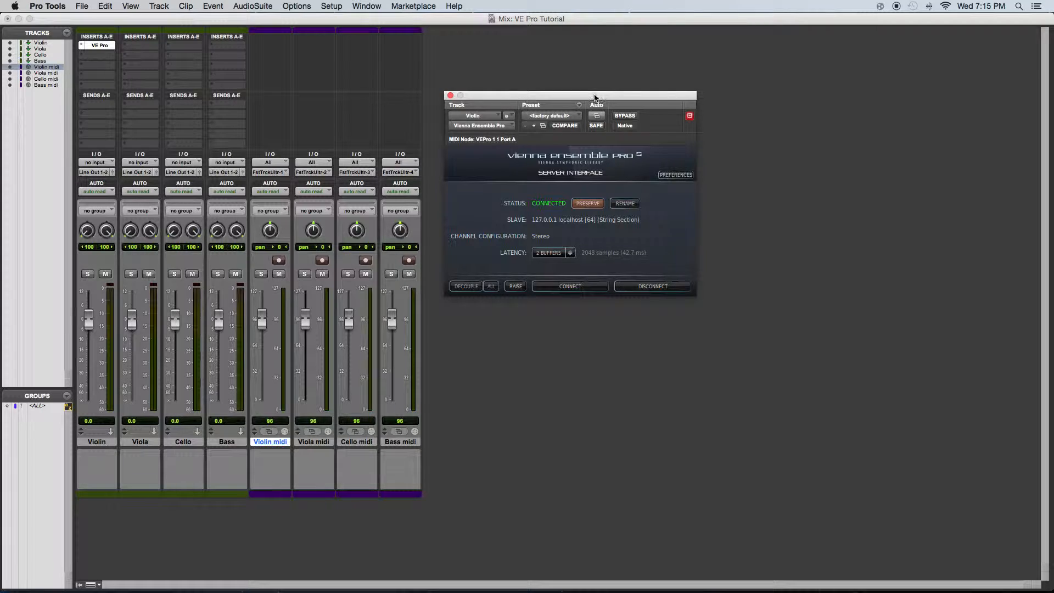
pyautogui.moveTo(595, 98); pyautogui.dragTo(732, 140)
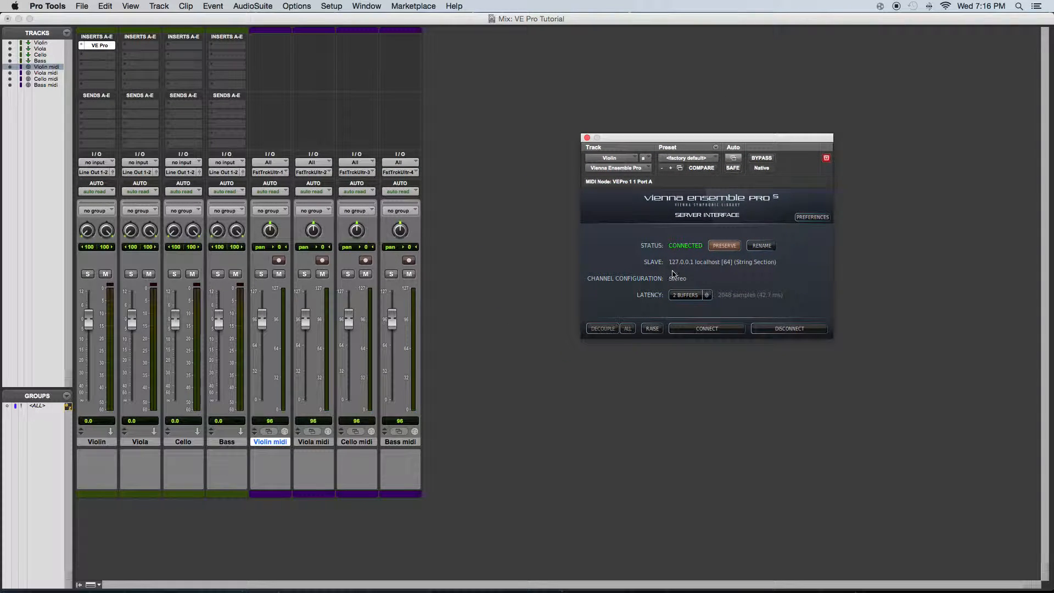
# Set the Vienna Ensemble Pro plug-in's latency to 1 buffer, turn on Decouple for all instances and close the plug-in window
pyautogui.click(686, 297)
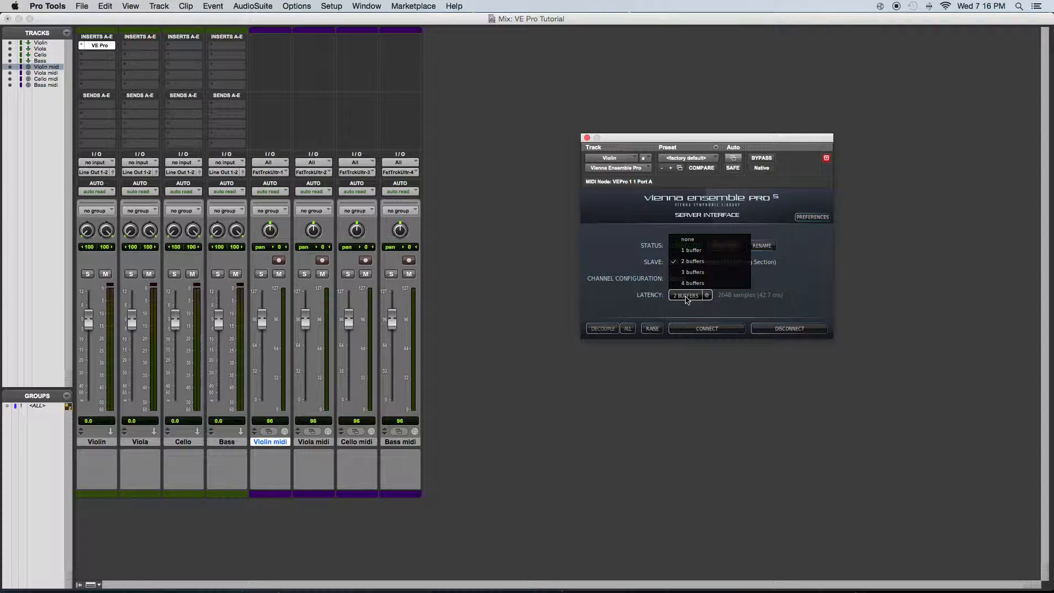
pyautogui.click(698, 241)
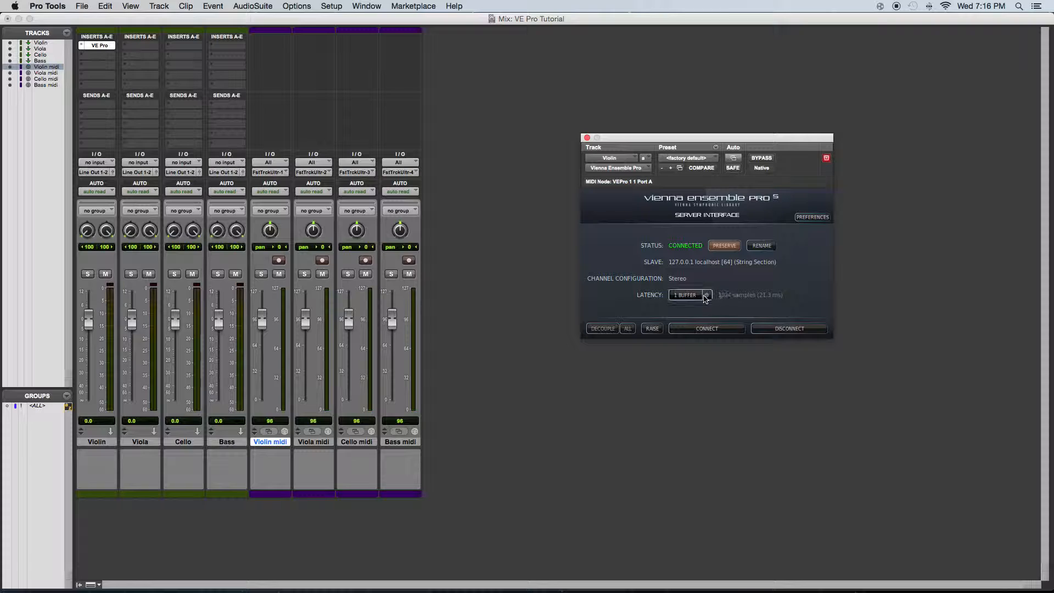
pyautogui.click(603, 328)
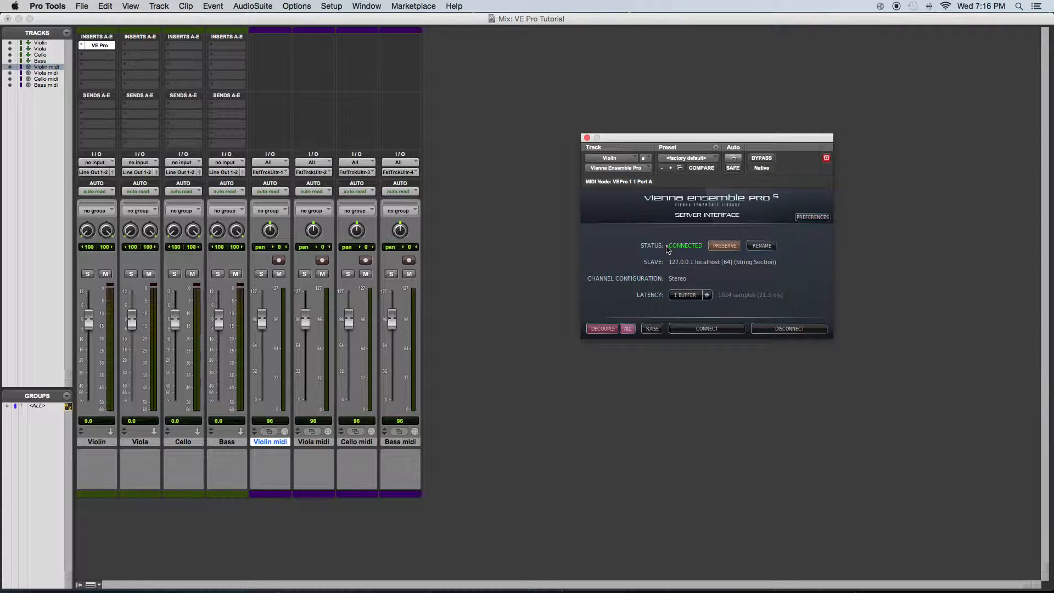
pyautogui.click(602, 330)
pyautogui.click(611, 329)
pyautogui.moveTo(742, 139); pyautogui.dragTo(857, 183)
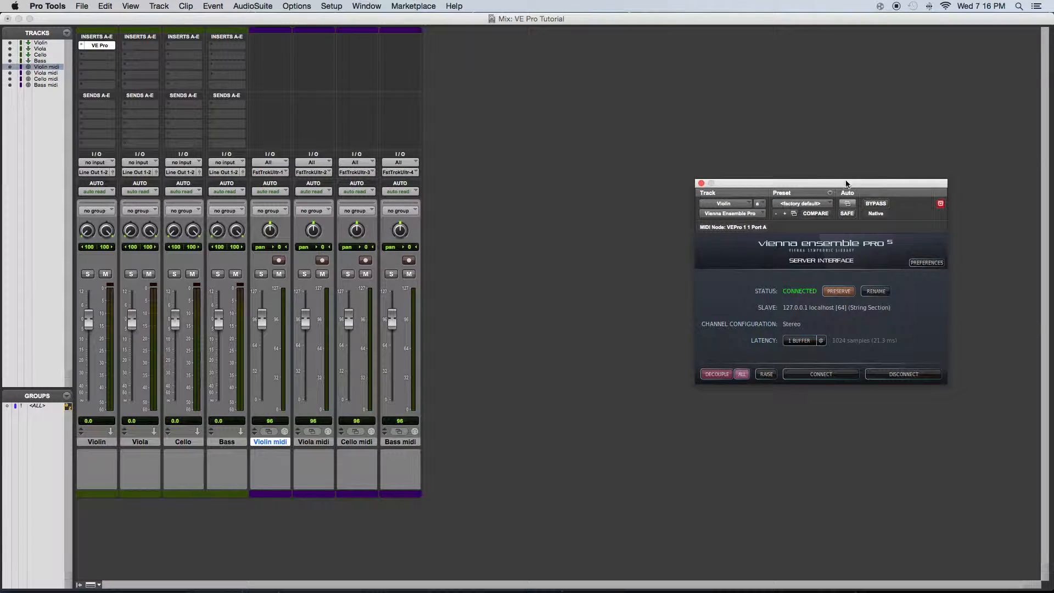
pyautogui.click(701, 184)
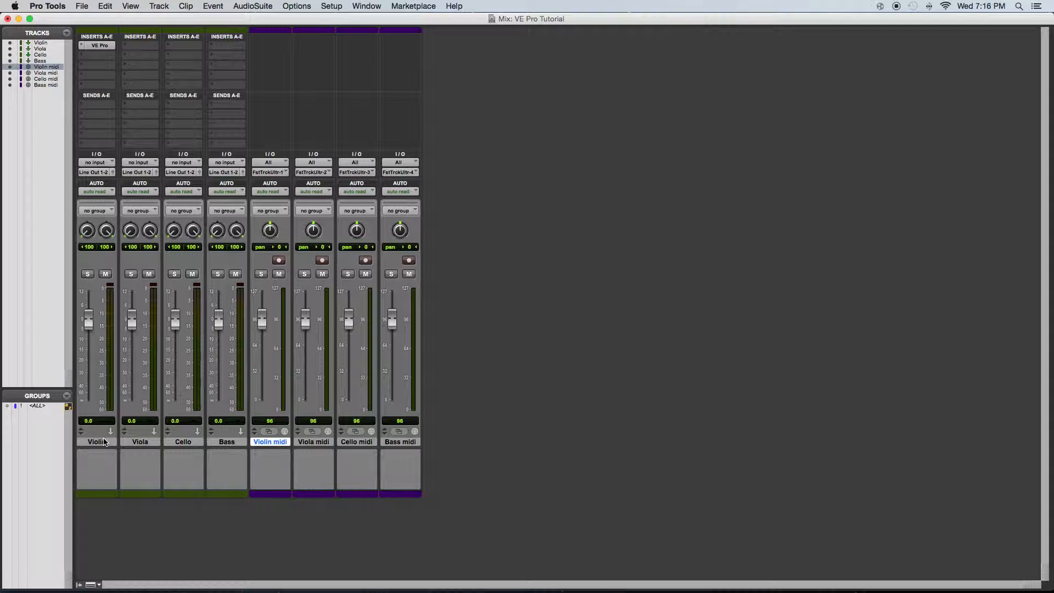
# Switch to Vienna Ensemble Pro to examine the String Section channels' input and output assignments, and return to Pro Tools
pyautogui.moveTo(575, 589)
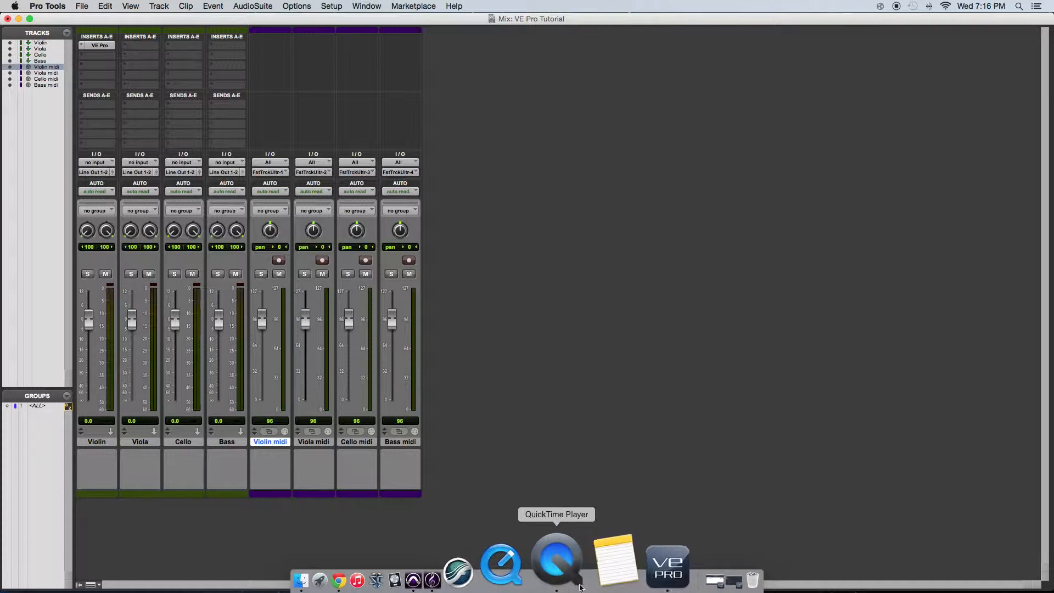
pyautogui.click(648, 574)
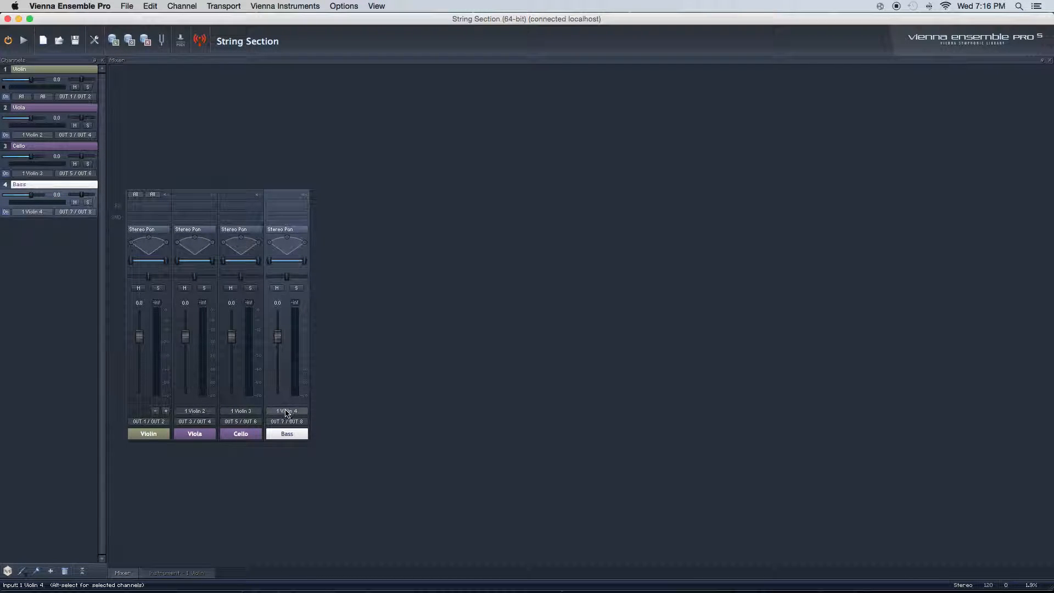
pyautogui.moveTo(604, 590)
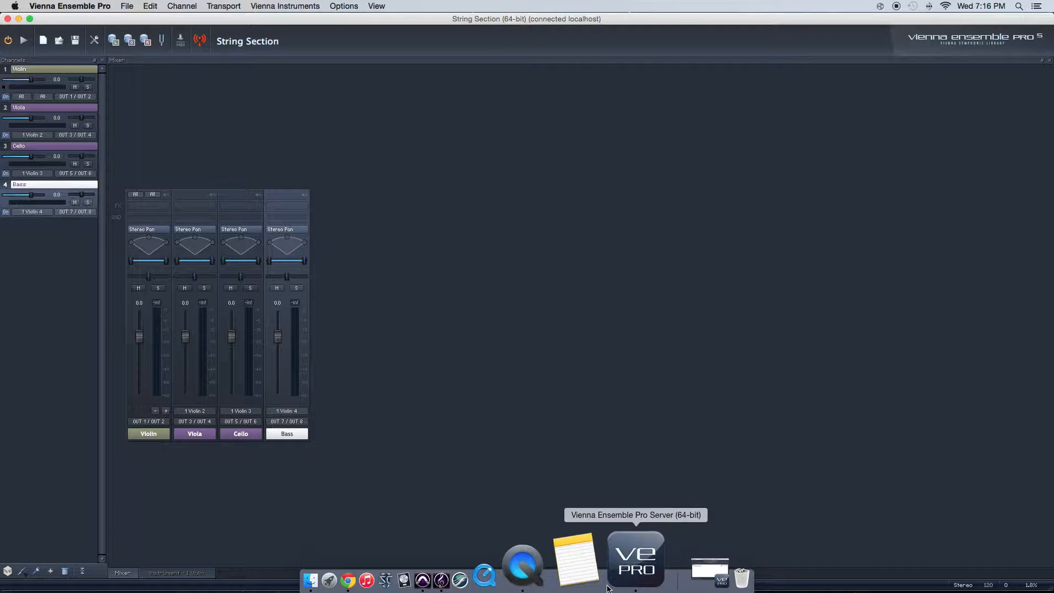
pyautogui.press('super+m')
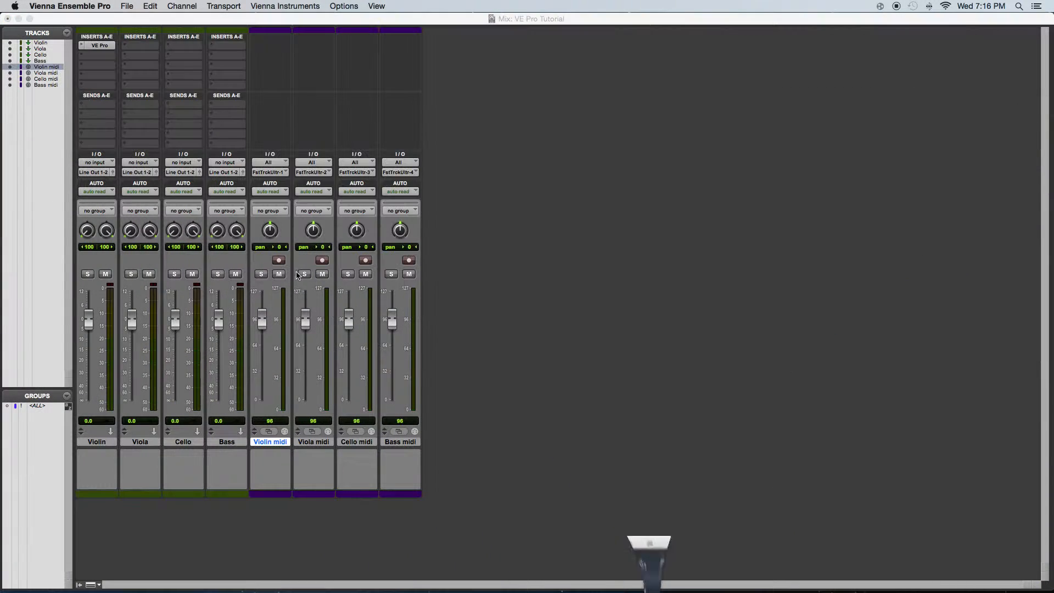
pyautogui.click(94, 164)
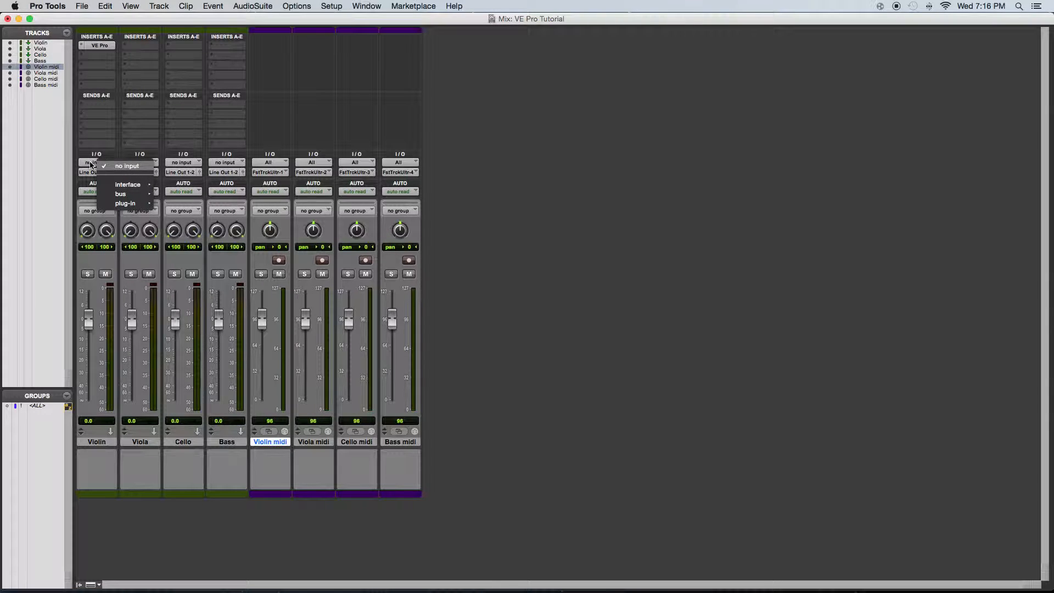
pyautogui.click(91, 165)
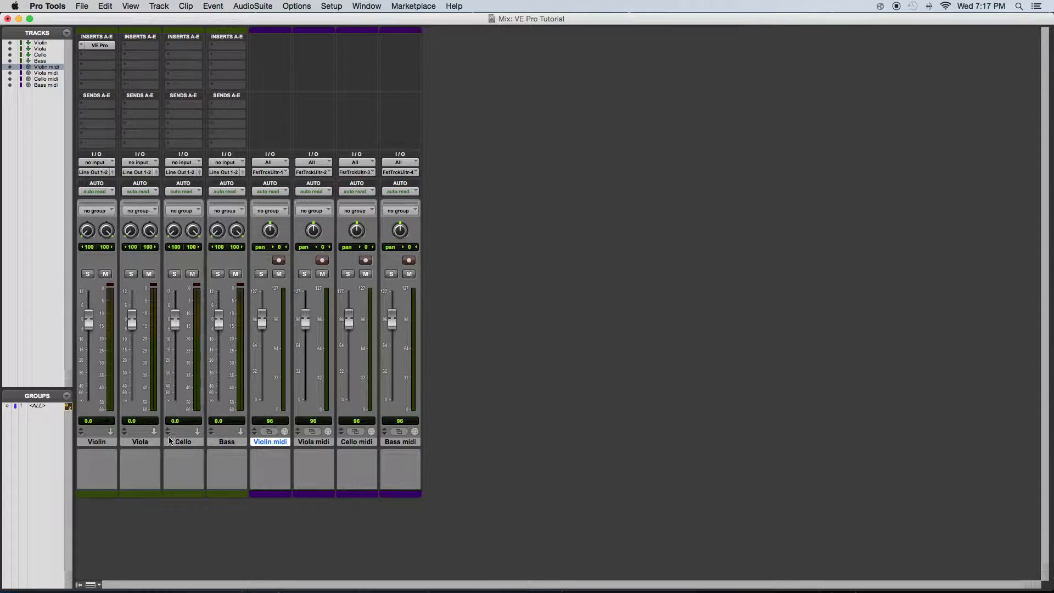
# Check the Viola channel's outputs in Vienna Ensemble Pro and set the Viola aux track's input in Pro Tools to plug-in output Out 3/4
pyautogui.click(154, 443)
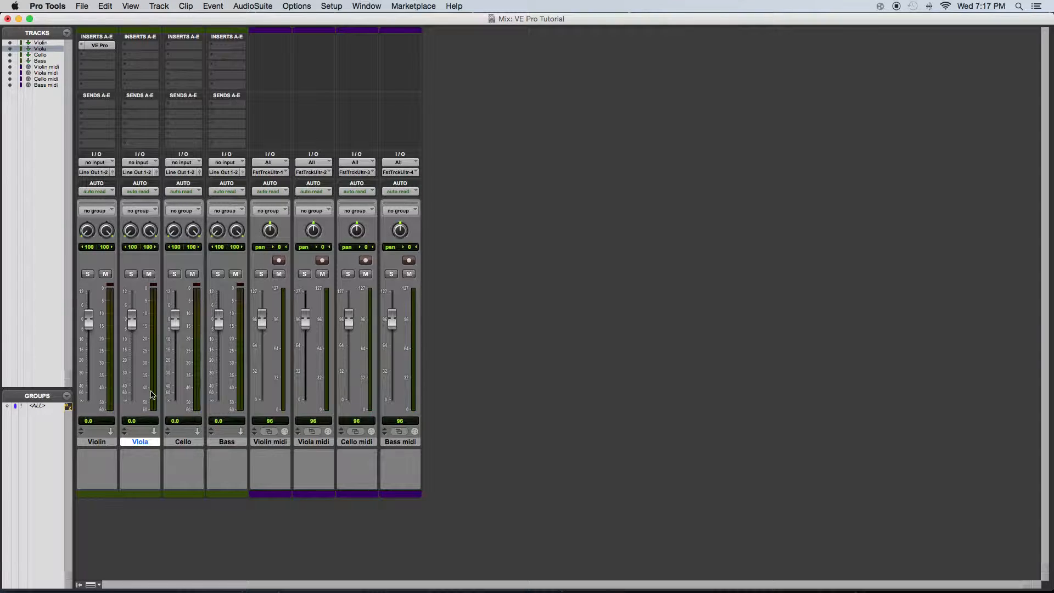
pyautogui.click(145, 163)
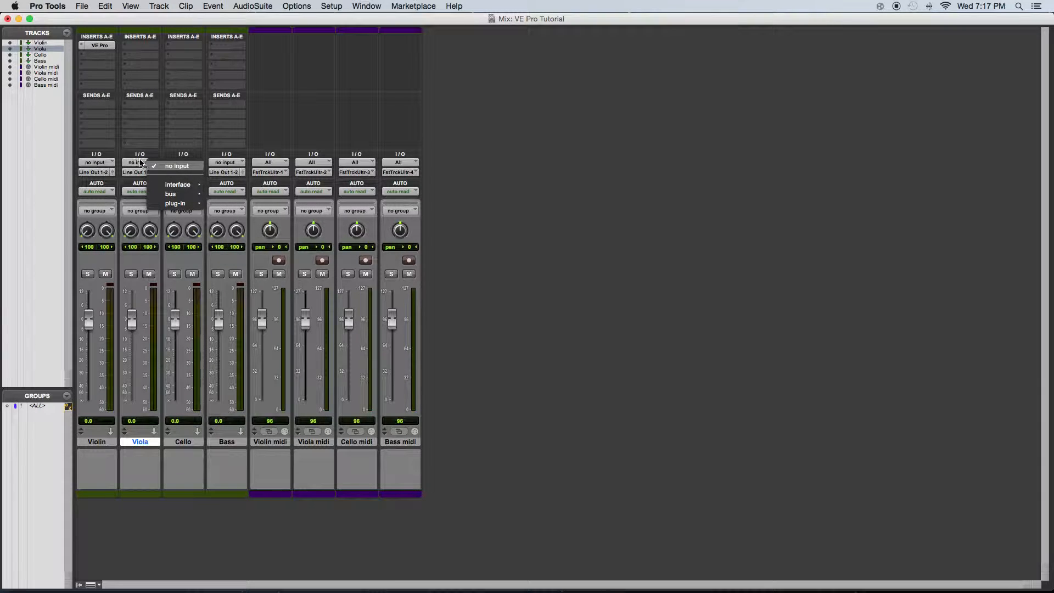
pyautogui.click(141, 163)
pyautogui.click(637, 574)
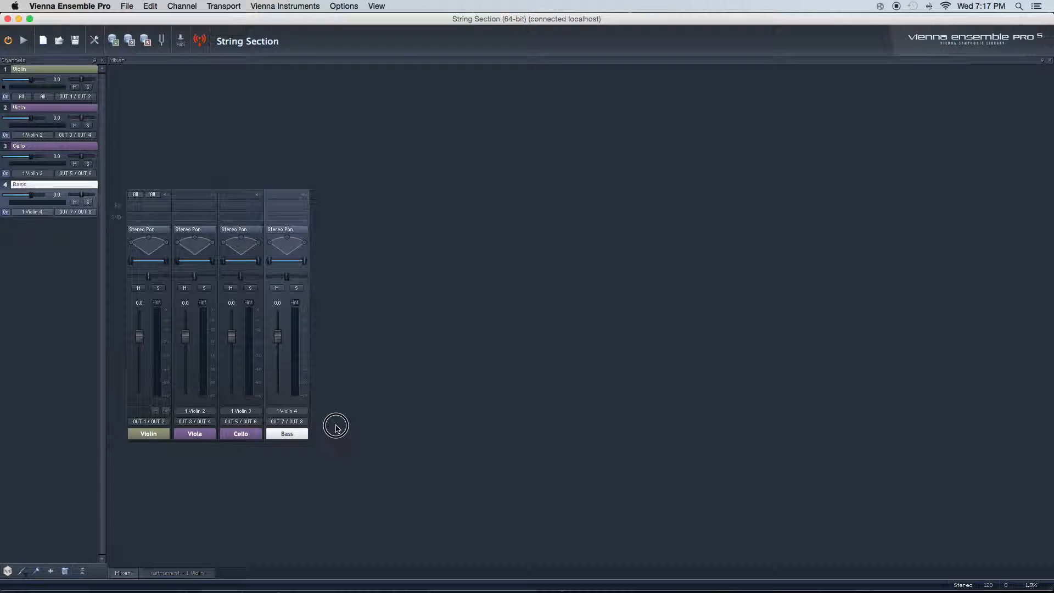
pyautogui.moveTo(609, 588)
pyautogui.click(494, 573)
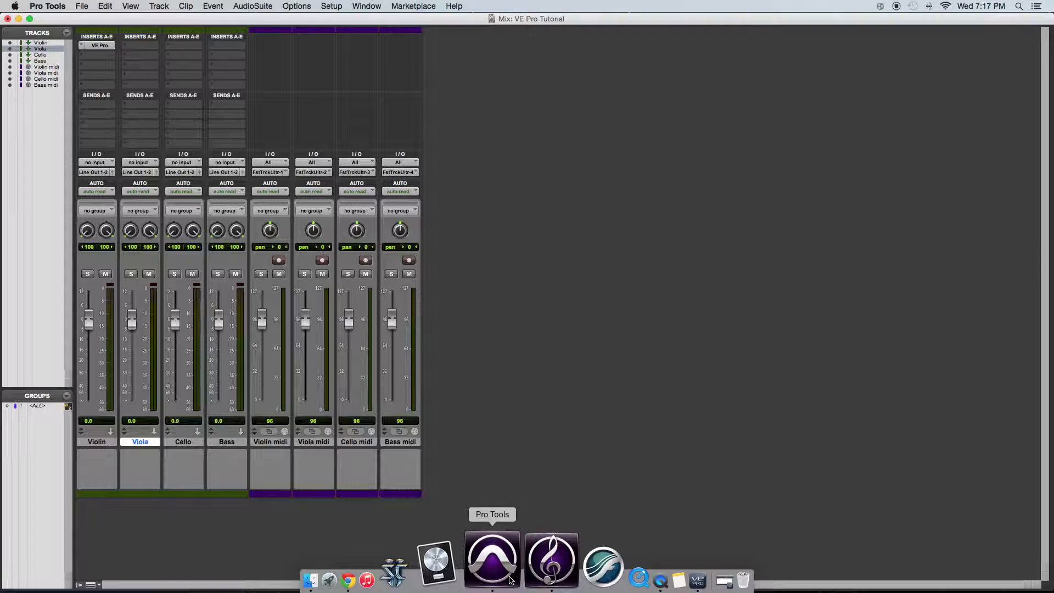
pyautogui.click(142, 164)
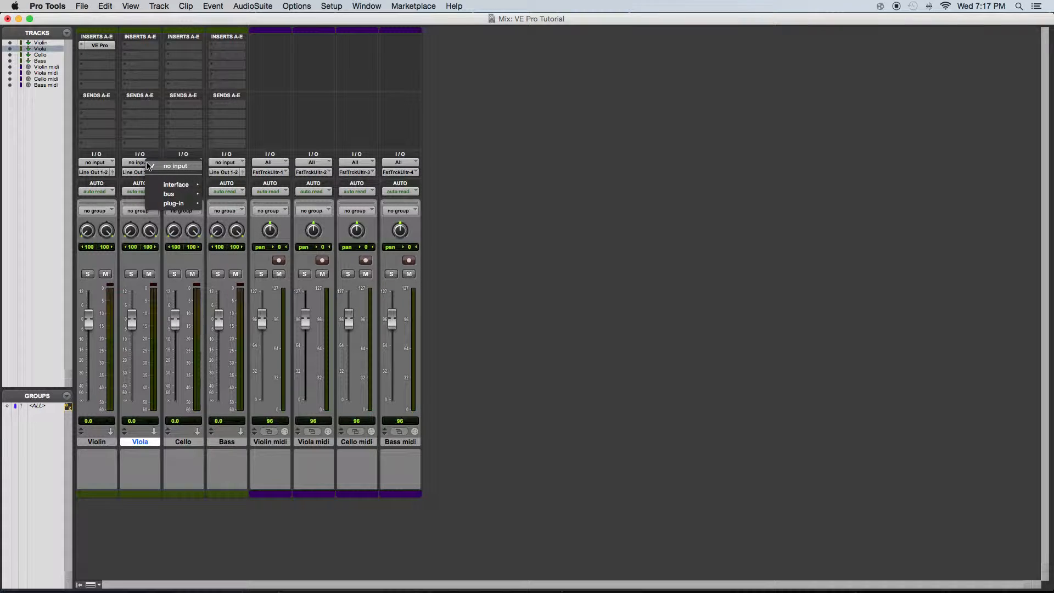
pyautogui.moveTo(173, 204)
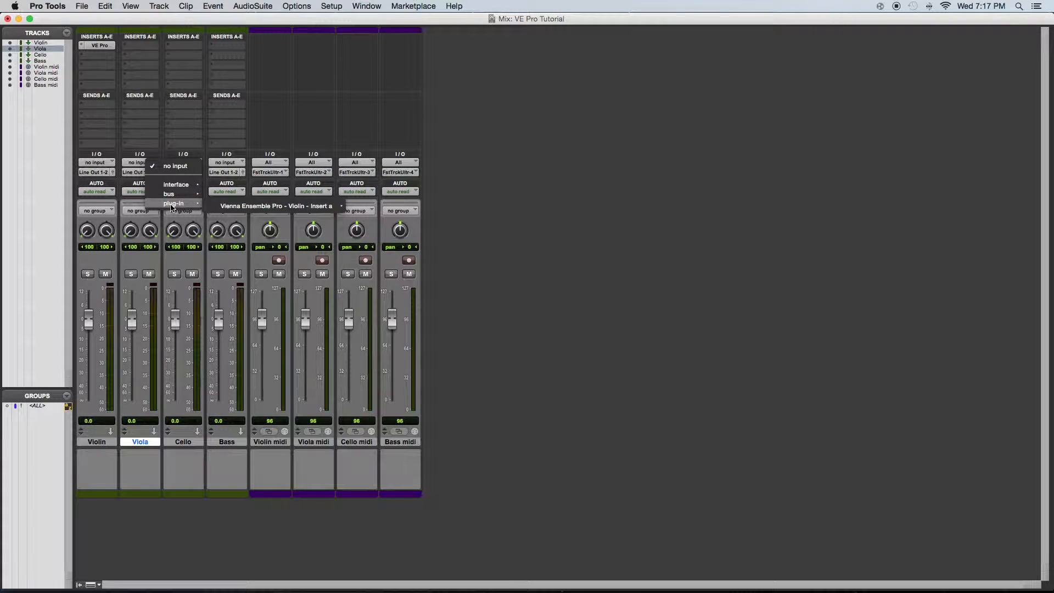
pyautogui.moveTo(282, 206)
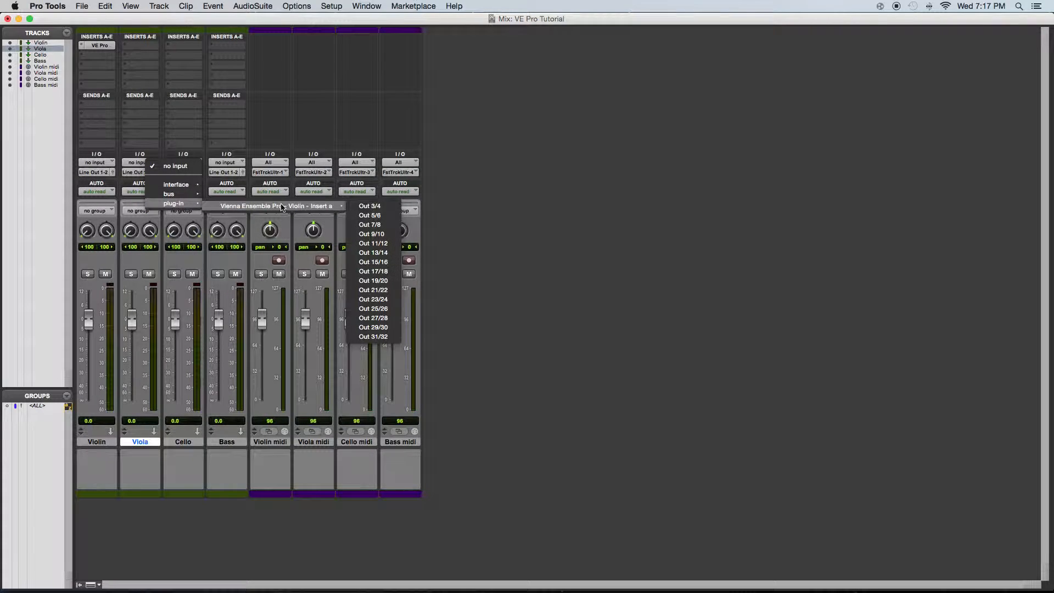
pyautogui.click(369, 207)
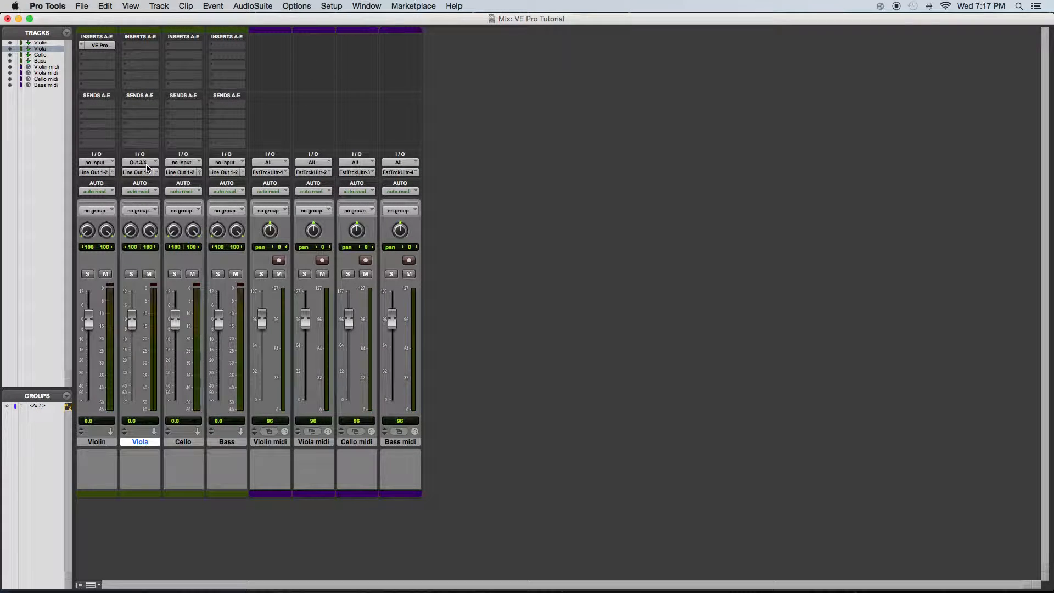
# Set the Cello aux track's input to the Vienna Ensemble Pro plug-in output Out 5/6
pyautogui.click(183, 162)
pyautogui.moveTo(209, 204)
pyautogui.moveTo(315, 209)
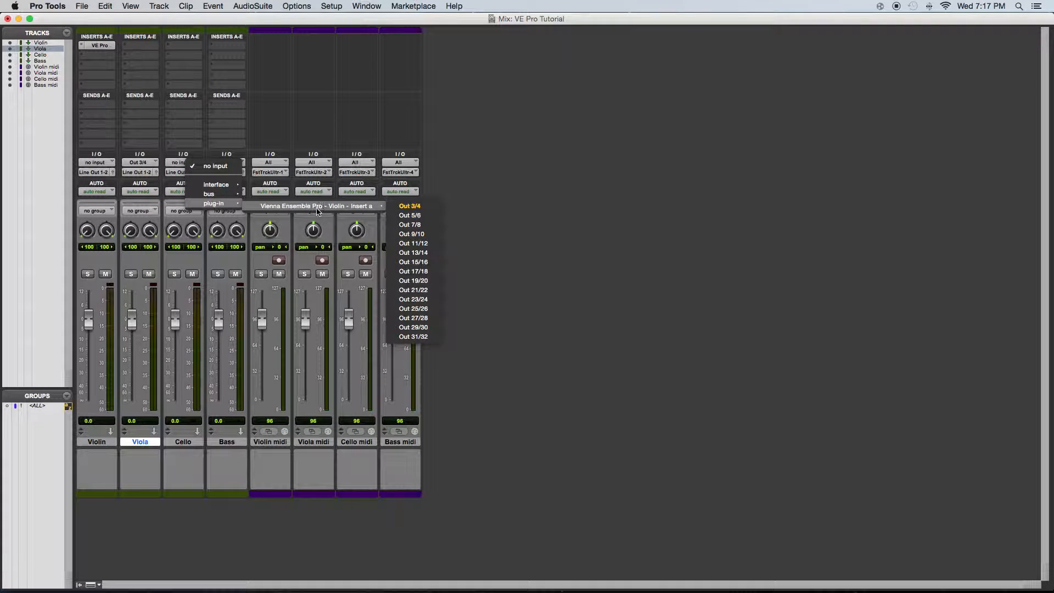
pyautogui.click(406, 216)
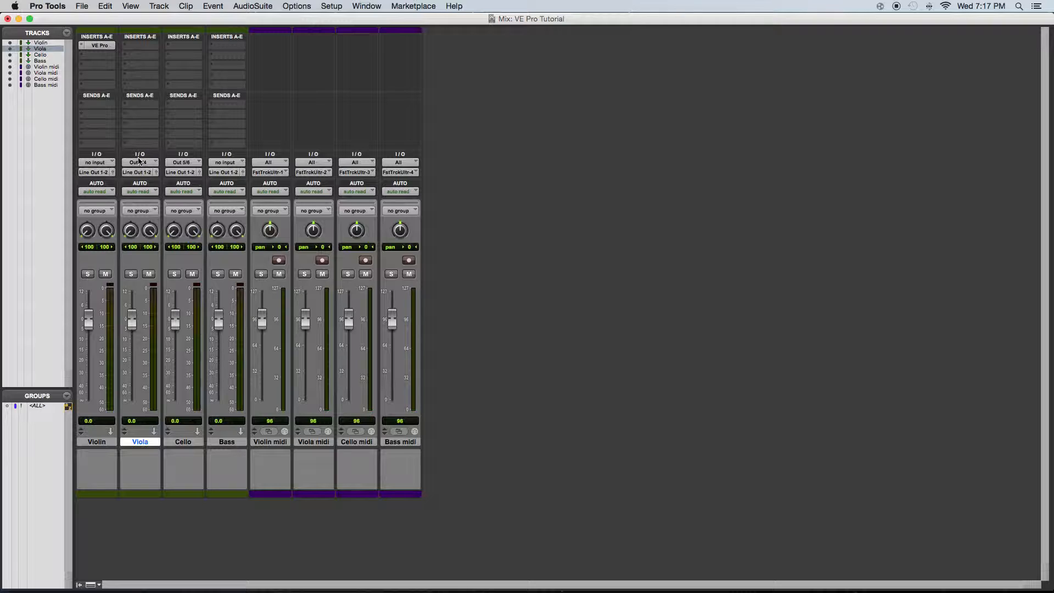
# Assign ascending Vienna Ensemble Pro plug-in outputs, starting from Out 3/4, as inputs across the selected Viola, Cello and Bass aux tracks
pyautogui.keyDown('shift'); pyautogui.click(235, 444); pyautogui.keyUp('shift')
pyautogui.click(139, 164)
pyautogui.moveTo(170, 163)
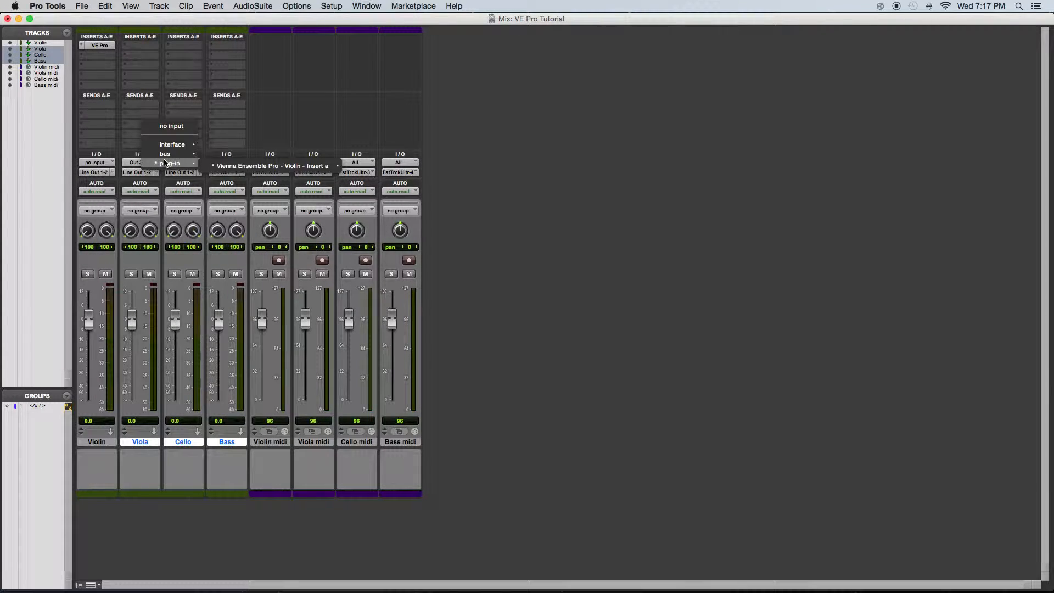
pyautogui.moveTo(308, 166)
pyautogui.keyDown('alt'); pyautogui.keyDown('shift'); pyautogui.click(384, 165); pyautogui.keyUp('shift'); pyautogui.keyUp('alt')
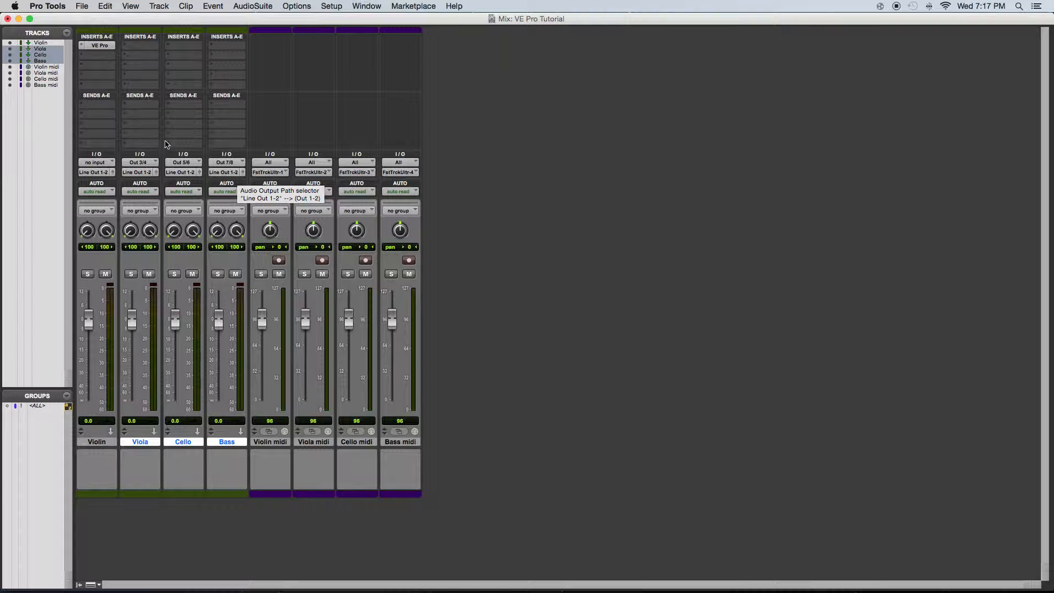
# Record-enable the Violin midi track and set its output to VEPro 1 Port A, channel-1
pyautogui.click(279, 261)
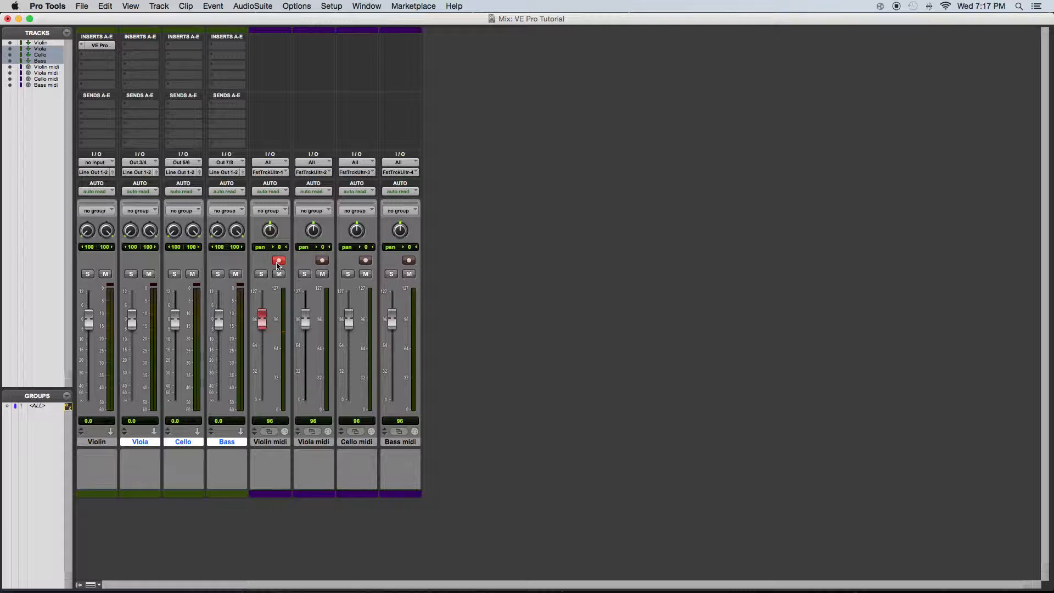
pyautogui.click(271, 173)
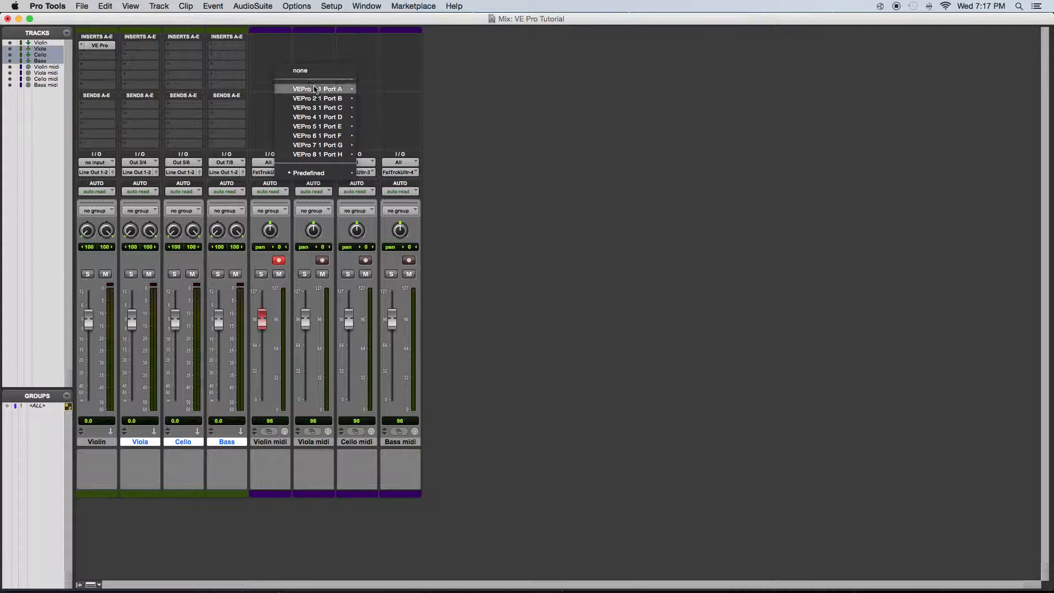
pyautogui.moveTo(312, 91)
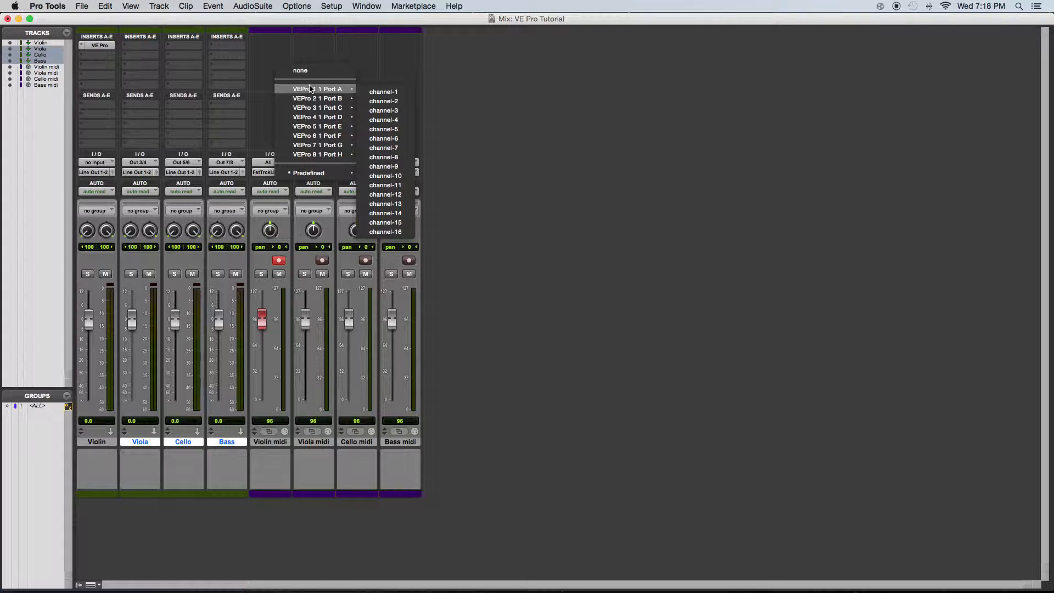
pyautogui.moveTo(320, 159)
pyautogui.click(382, 92)
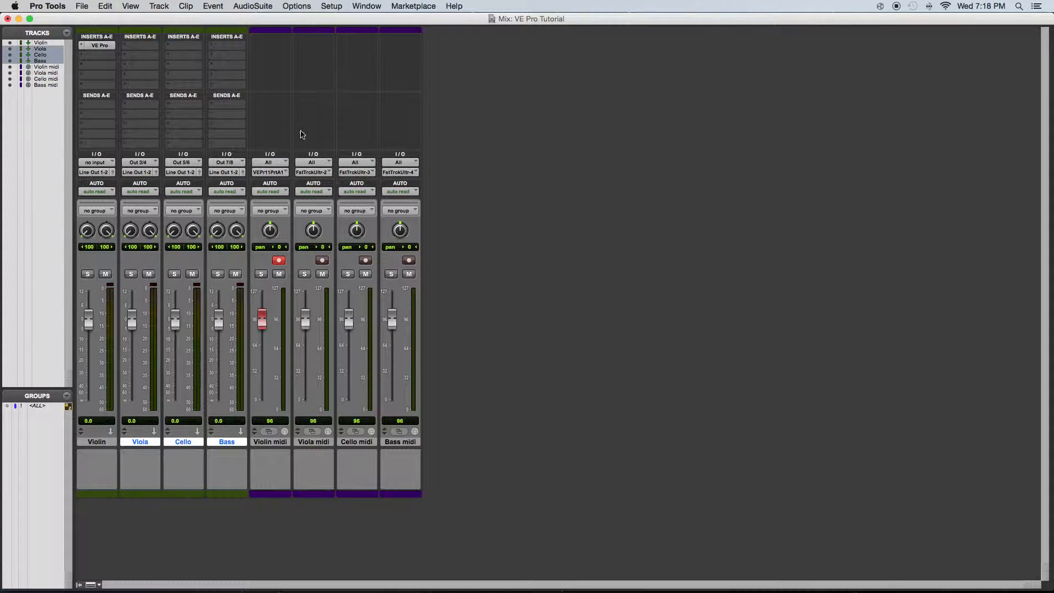
# Switch to Vienna Ensemble Pro and set the String Section's Violin Kontakt instrument to receive from 1 VE PRO Plugin MIDI In 1
pyautogui.moveTo(637, 581)
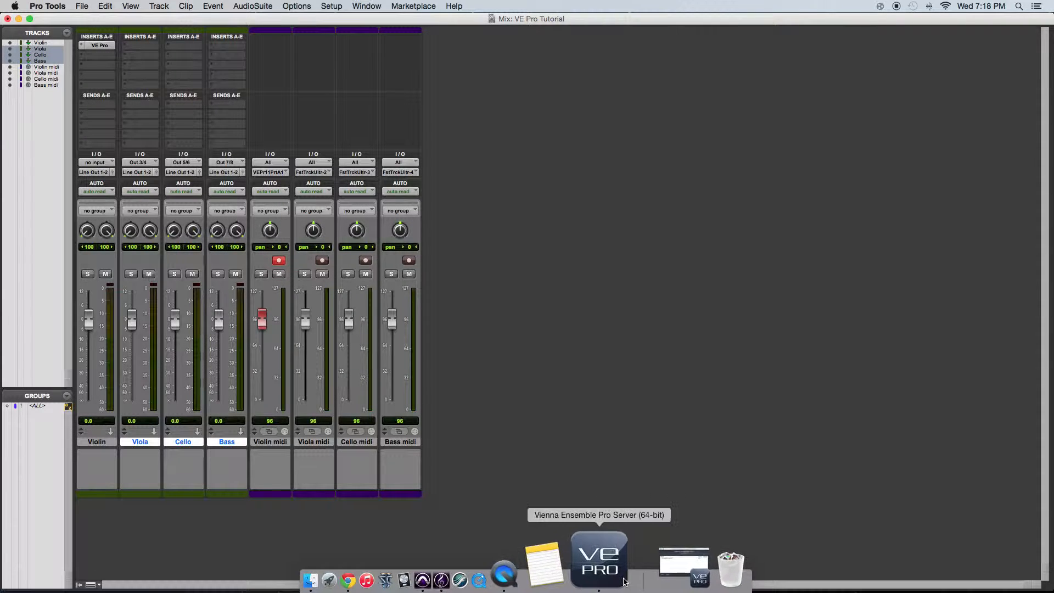
pyautogui.click(637, 581)
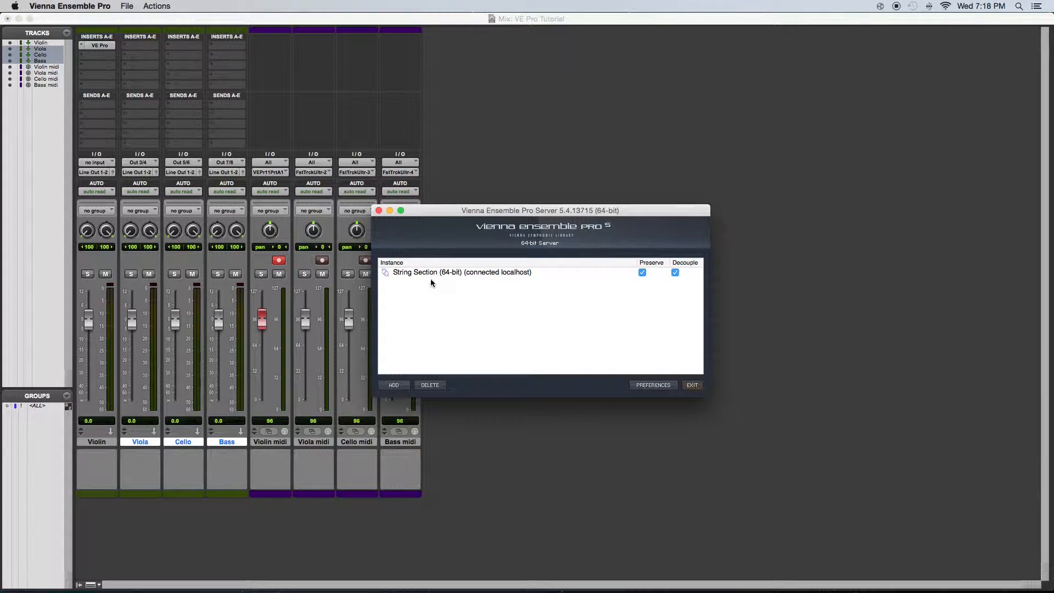
pyautogui.doubleClick(431, 279)
pyautogui.doubleClick(158, 433)
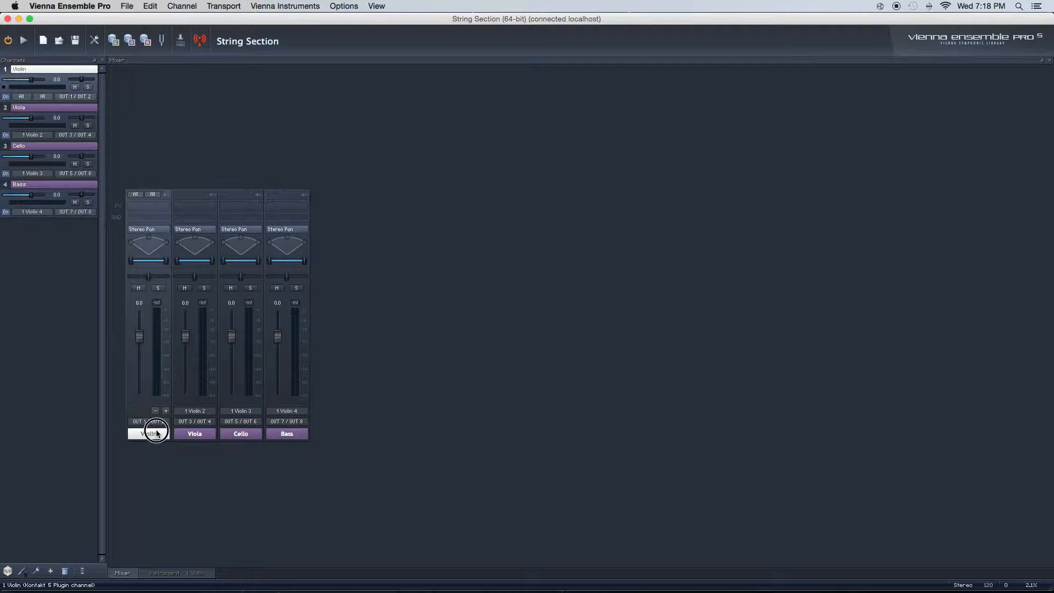
pyautogui.scroll(10, 352, 280)
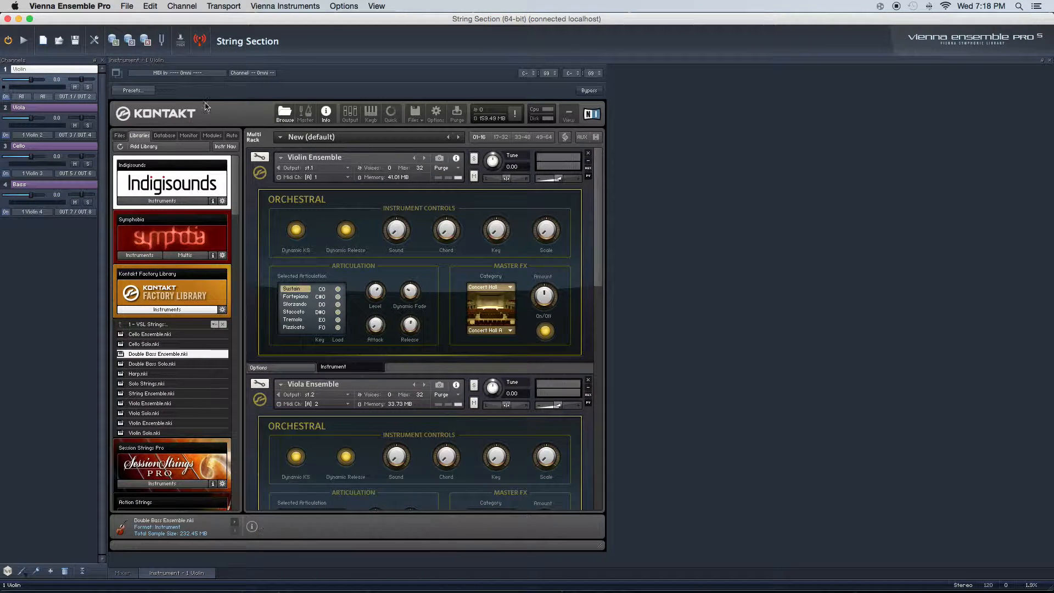
pyautogui.click(157, 73)
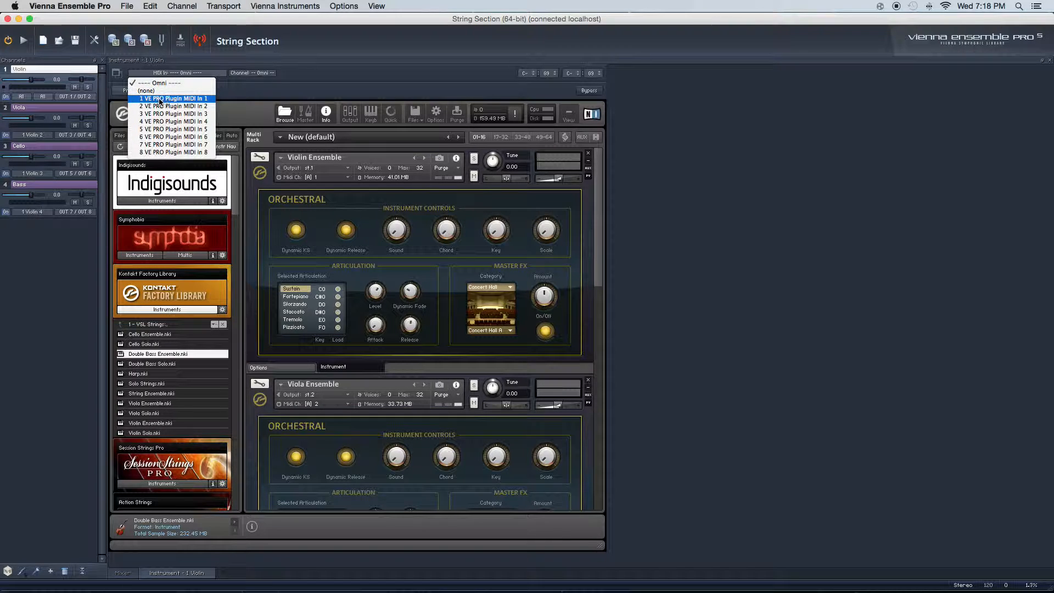
pyautogui.click(200, 100)
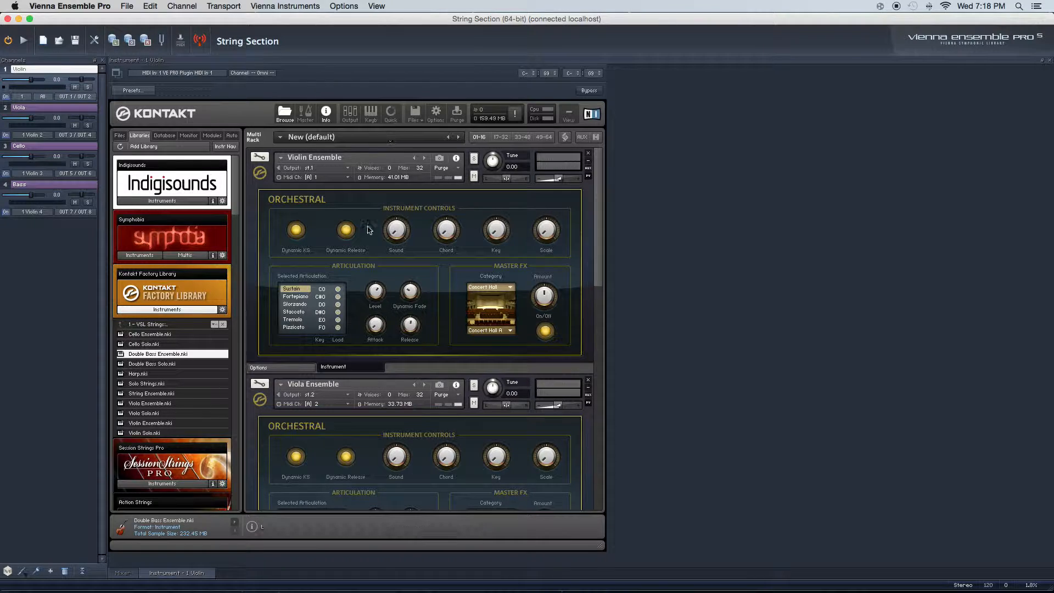
# Put away the String Section window and move the Vienna Ensemble Pro Server window clear of the mixer strips
pyautogui.scroll(-7, 363, 439)
pyautogui.scroll(8, 339, 450)
pyautogui.click(19, 19)
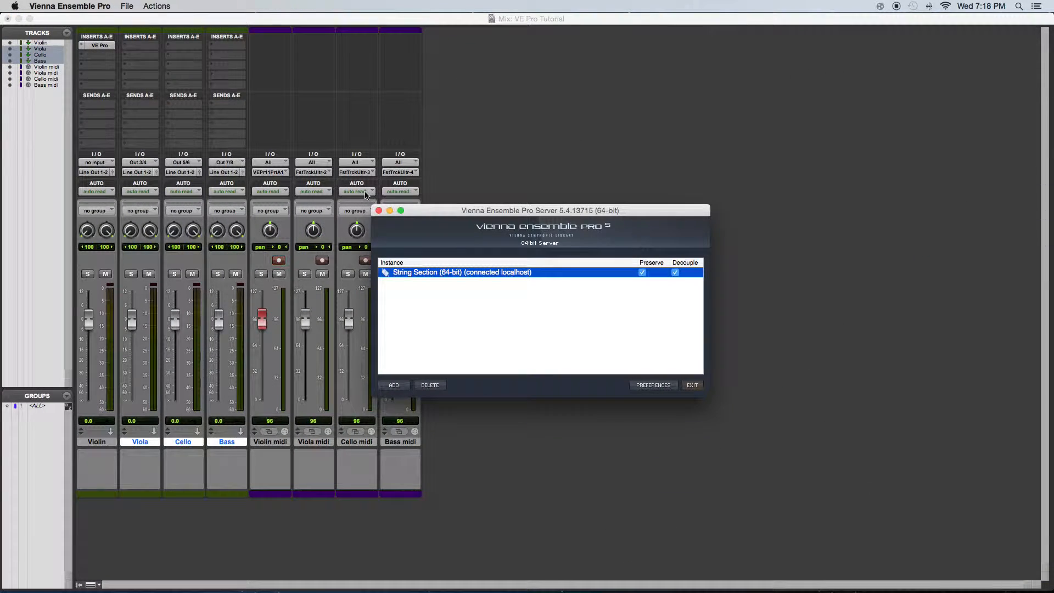
pyautogui.moveTo(520, 208); pyautogui.dragTo(696, 83)
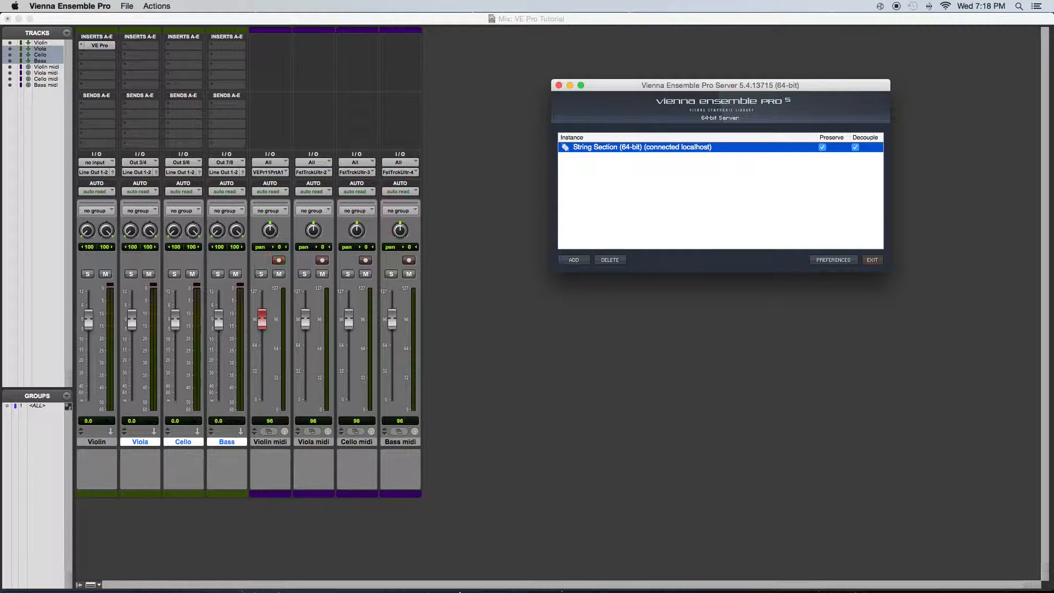
# Assign ascending MIDI outputs across the Viola, Cello and Bass midi tracks, starting from VEPro 1 Port A, channel-2
pyautogui.click(282, 174)
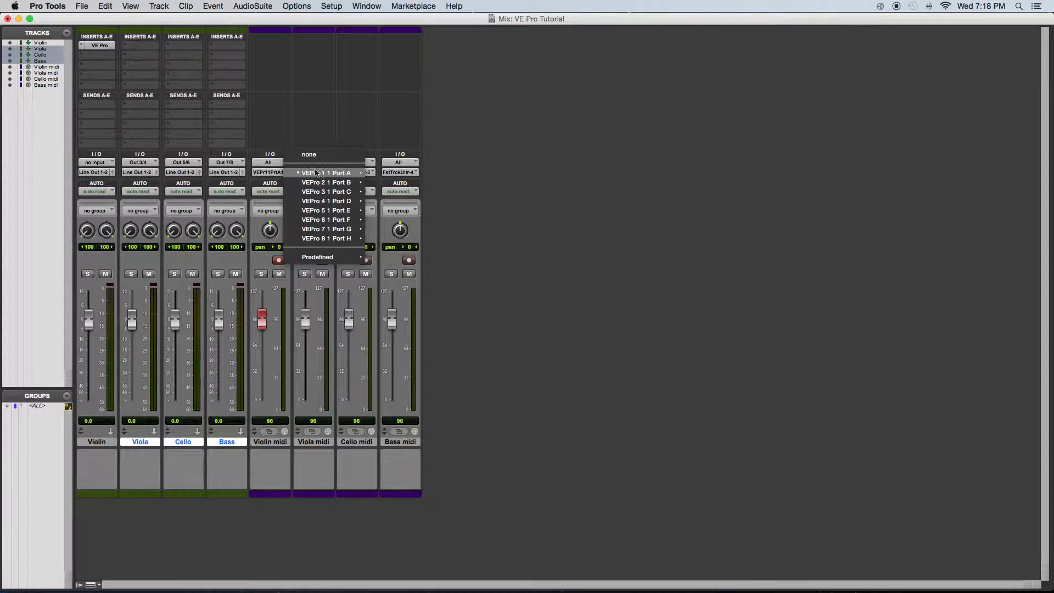
pyautogui.click(475, 176)
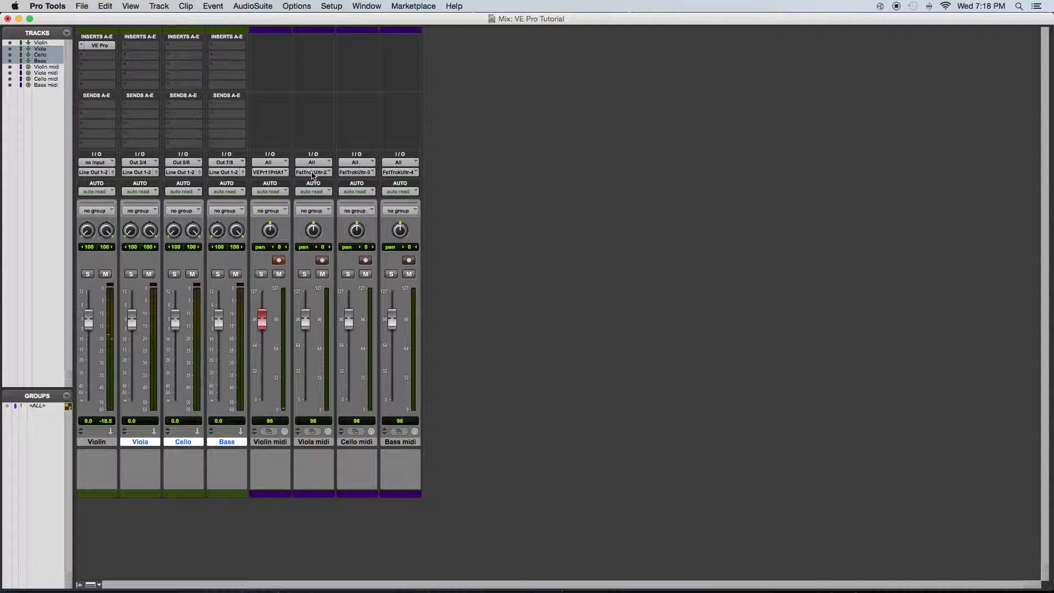
pyautogui.click(314, 442)
pyautogui.keyDown('shift'); pyautogui.click(400, 442); pyautogui.keyUp('shift')
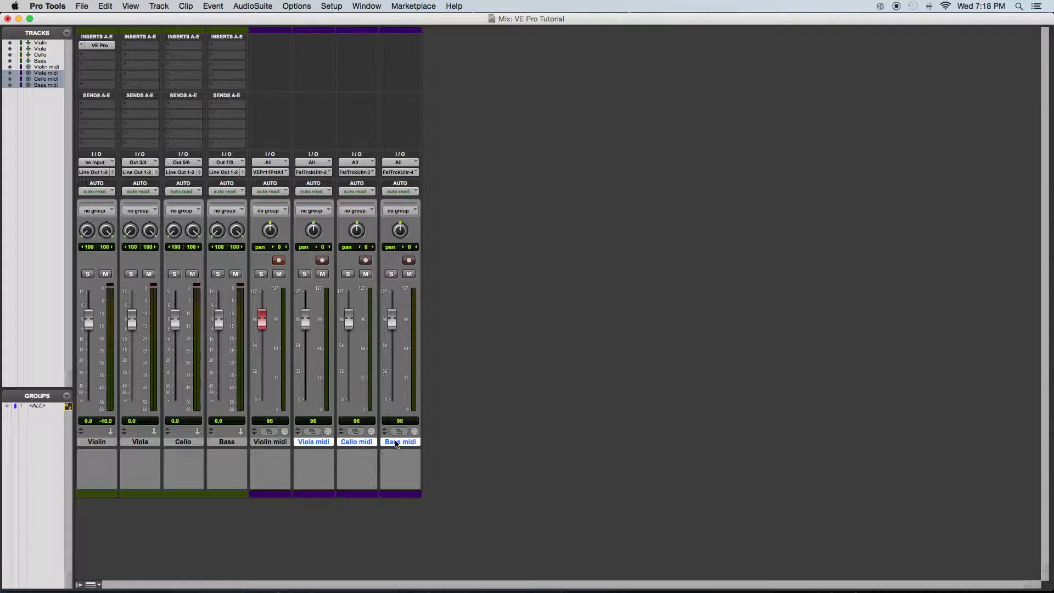
pyautogui.click(323, 174)
pyautogui.moveTo(370, 89)
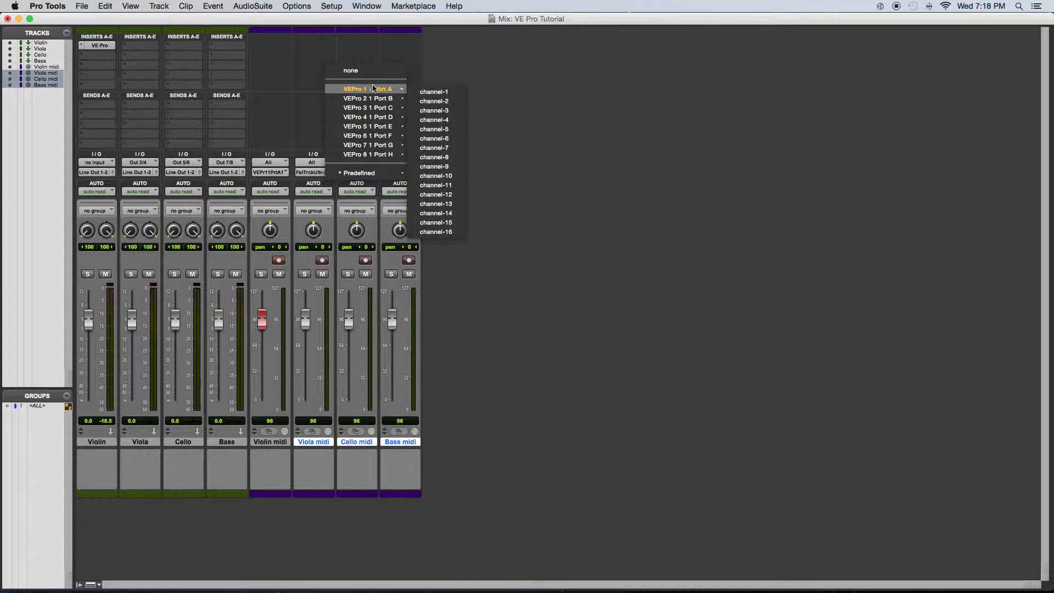
pyautogui.click(438, 101)
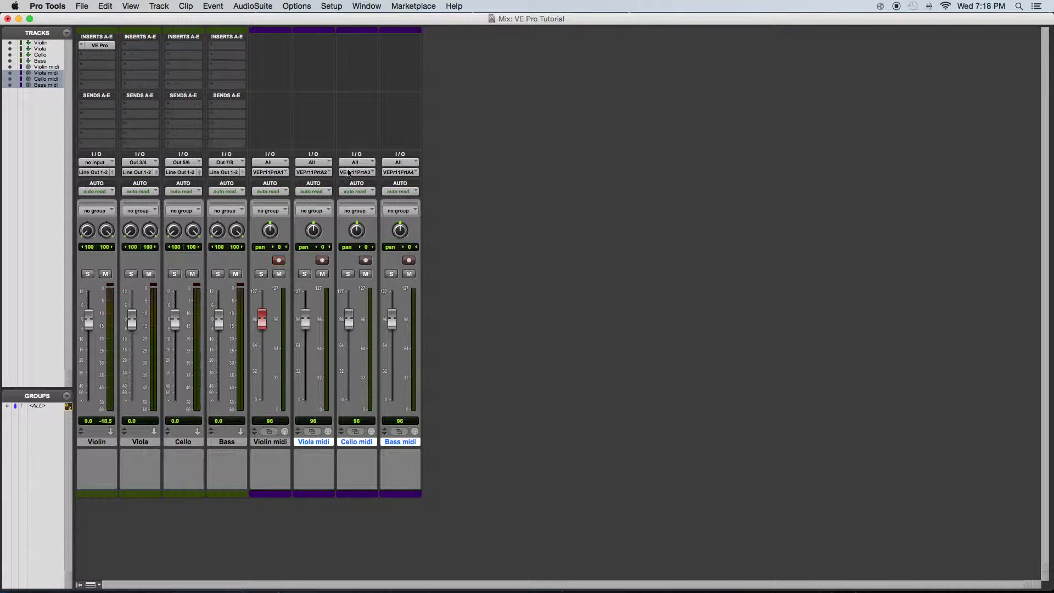
# Record-enable the Viola midi, Cello midi and Bass midi tracks one after another to test each instrument's routing
pyautogui.click(323, 261)
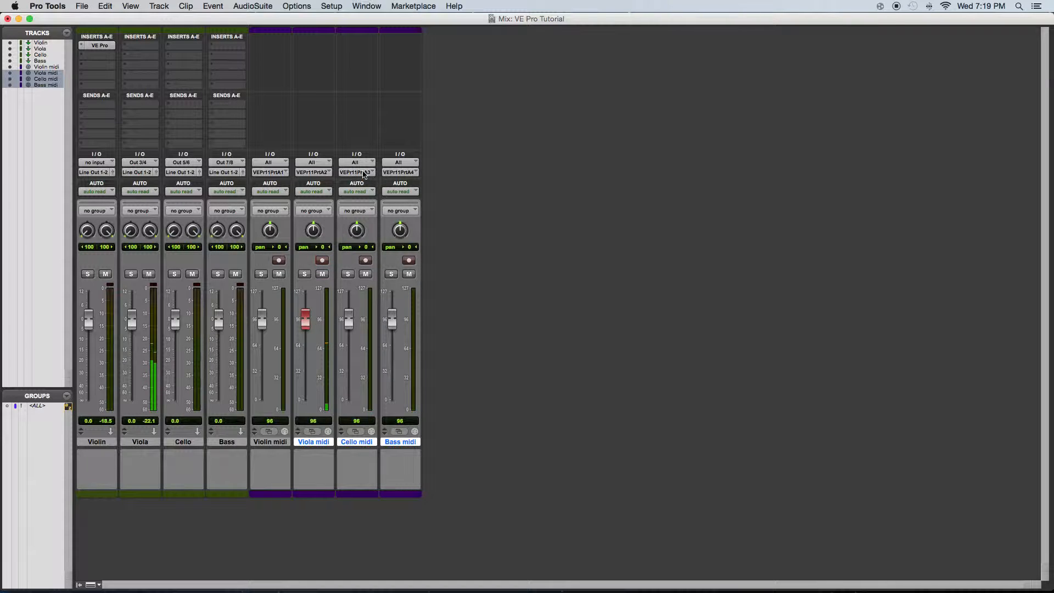
pyautogui.click(366, 260)
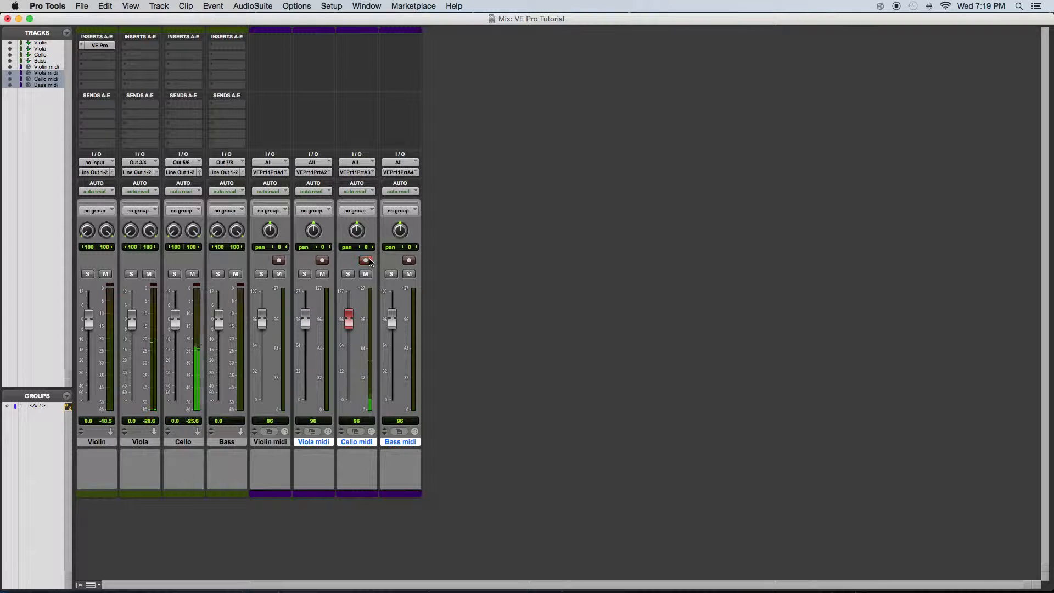
pyautogui.click(406, 261)
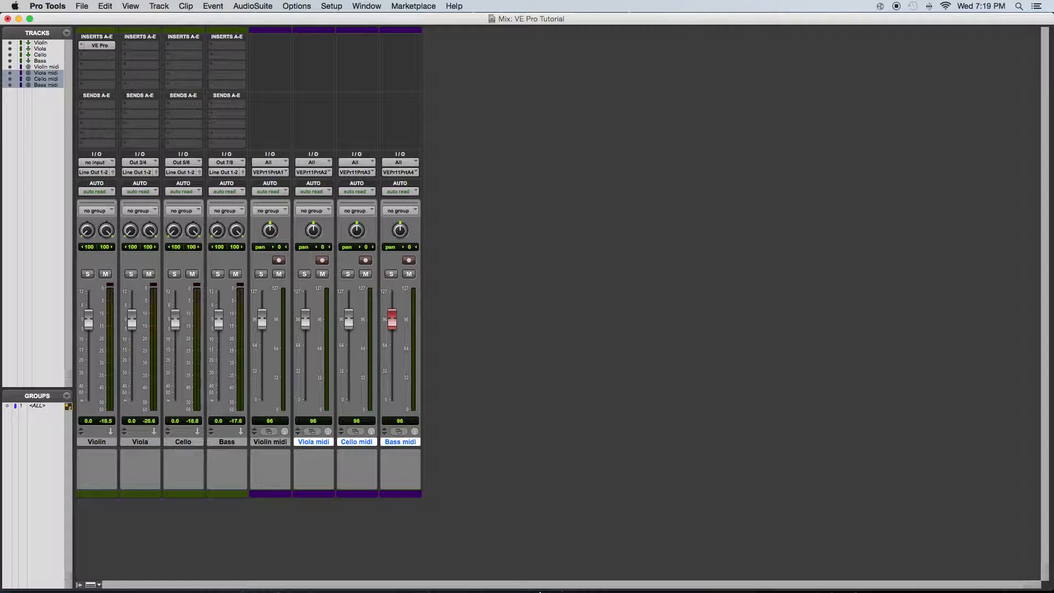
# Switch to Vienna Ensemble Pro's String Section window and add a stereo Native Instruments Kontakt 5 instrument
pyautogui.moveTo(539, 592)
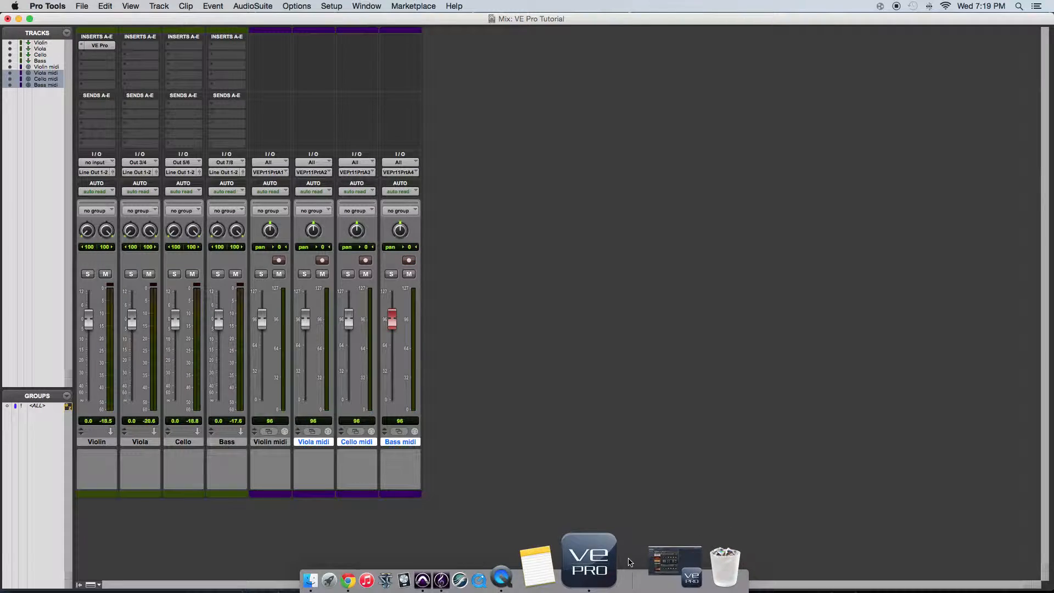
pyautogui.click(670, 563)
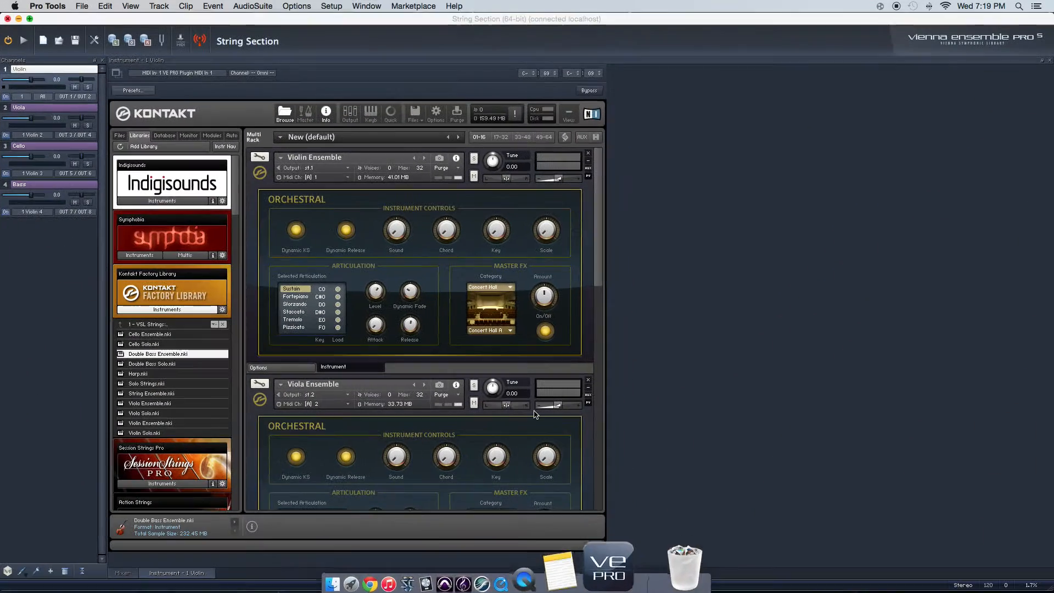
pyautogui.click(122, 573)
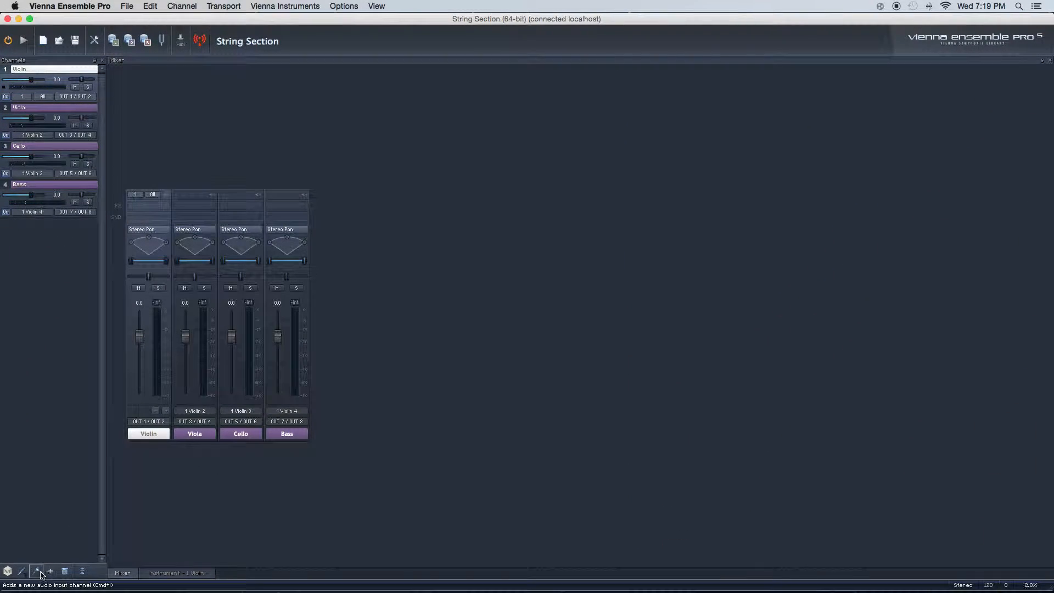
pyautogui.click(22, 571)
pyautogui.moveTo(50, 575)
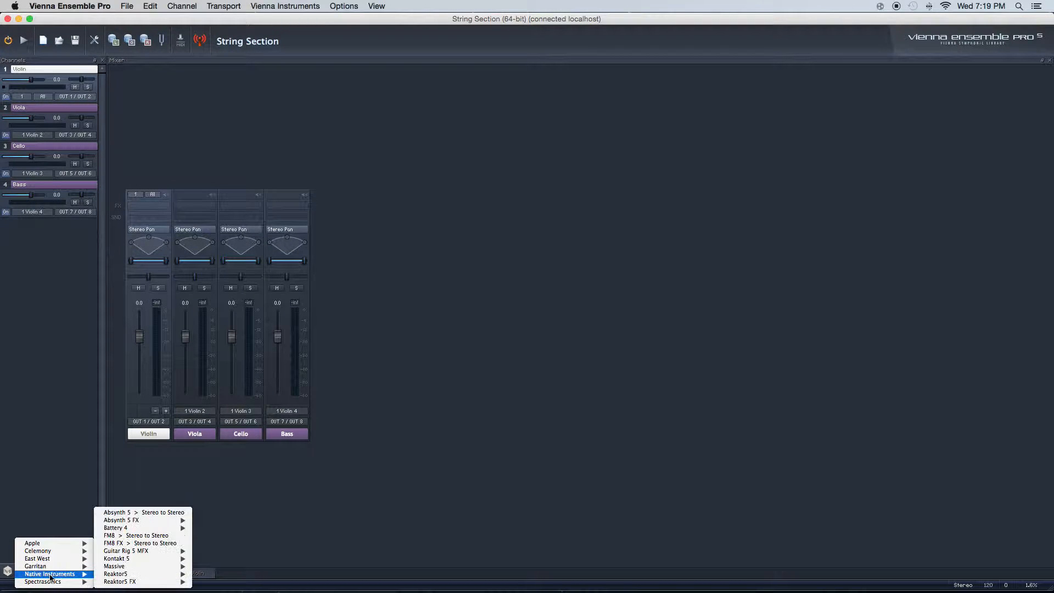
pyautogui.moveTo(181, 558)
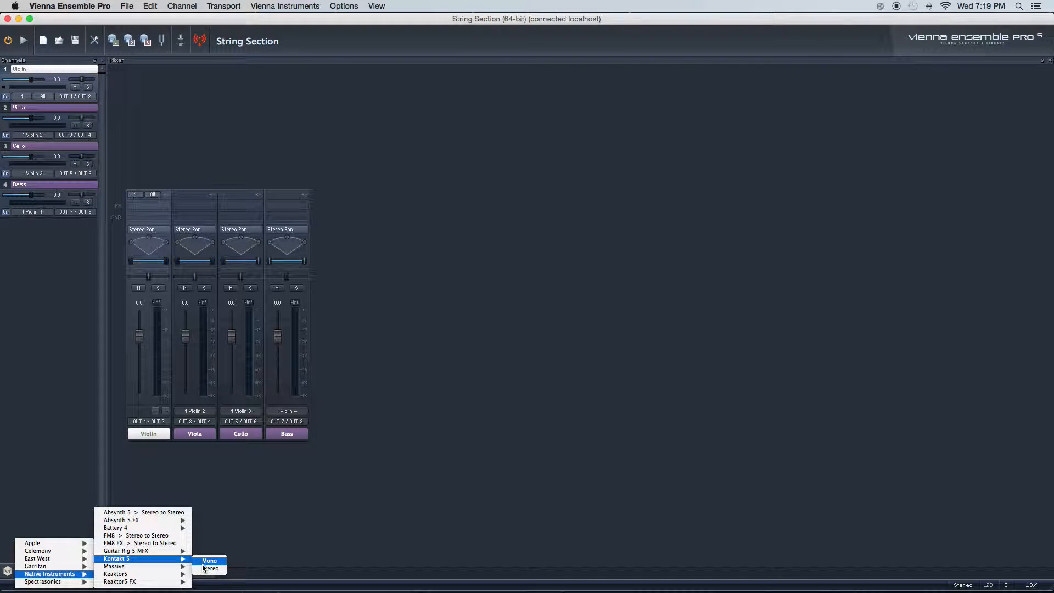
pyautogui.click(209, 568)
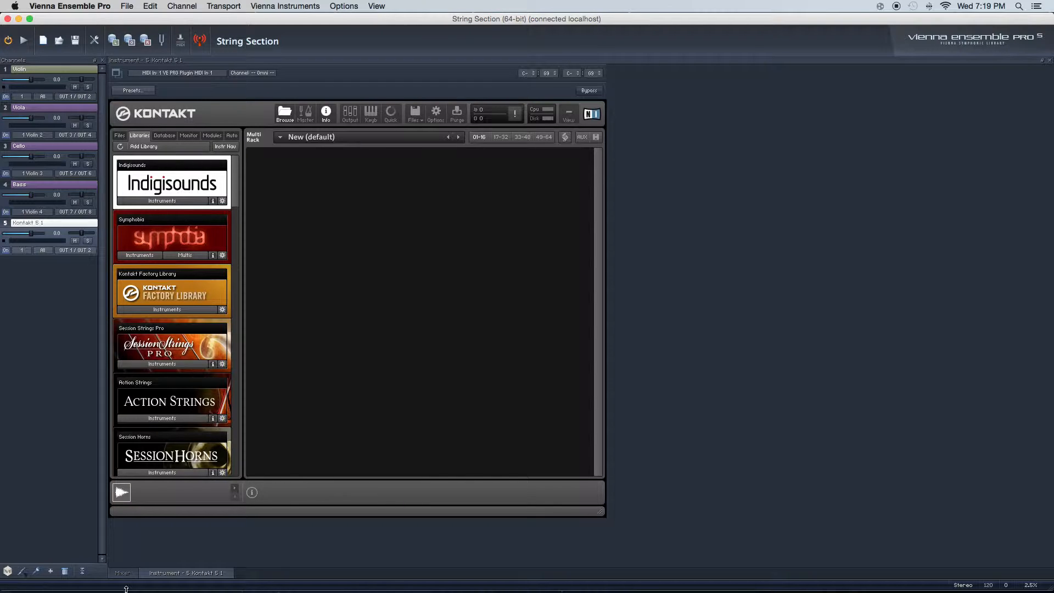
# Load French Horn Ensemble, Trumpet Ensemble, Trombone Ensemble and Tuba from the Kontakt Factory Library's VSL Brass into the Kontakt 5 1 channel
pyautogui.click(123, 572)
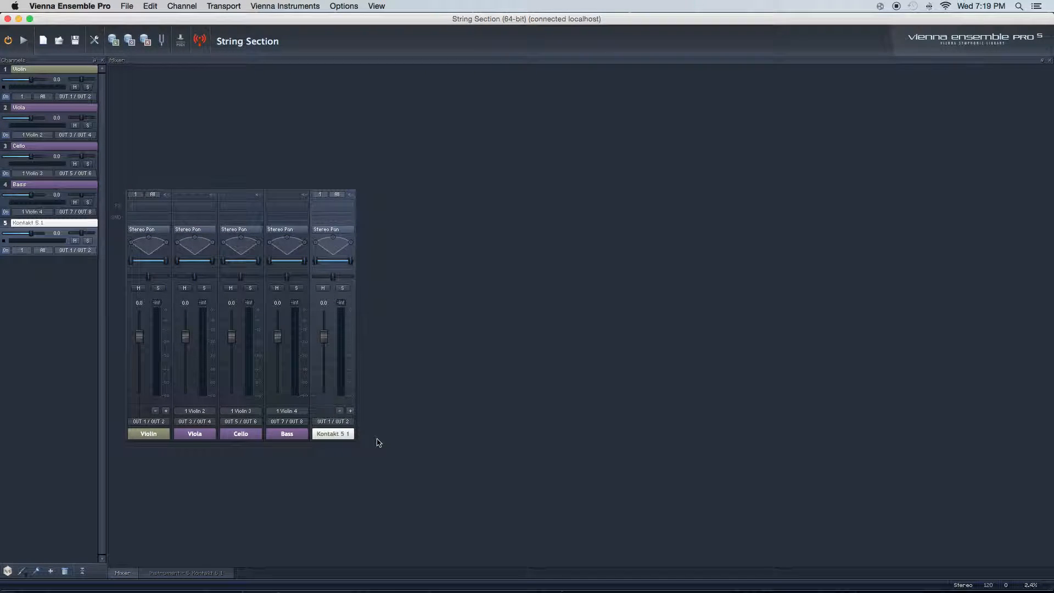
pyautogui.doubleClick(337, 433)
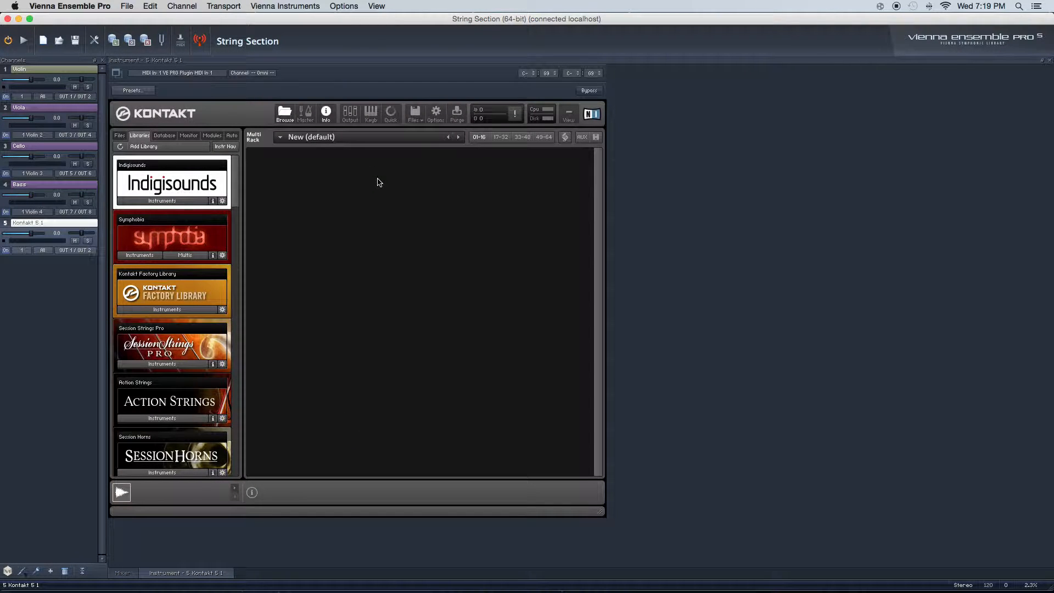
pyautogui.click(189, 310)
pyautogui.click(162, 324)
pyautogui.click(163, 354)
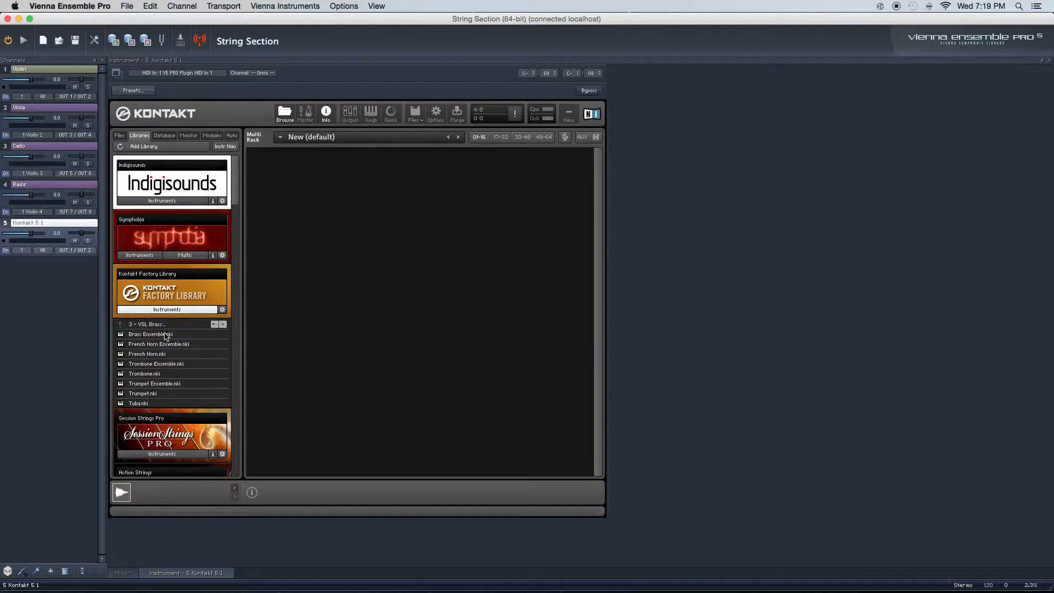
pyautogui.doubleClick(162, 344)
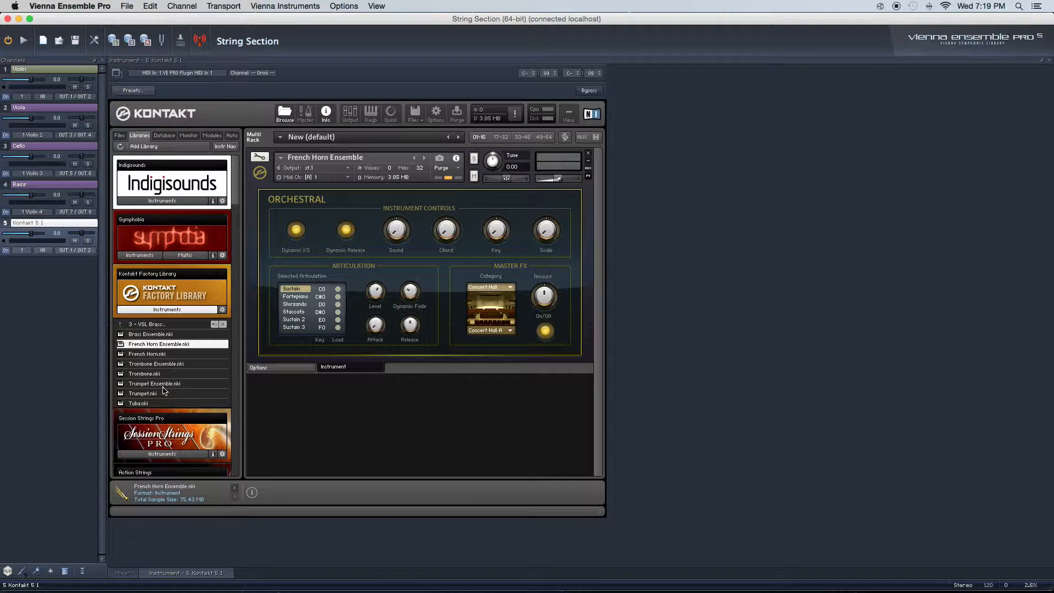
pyautogui.doubleClick(164, 384)
pyautogui.doubleClick(163, 364)
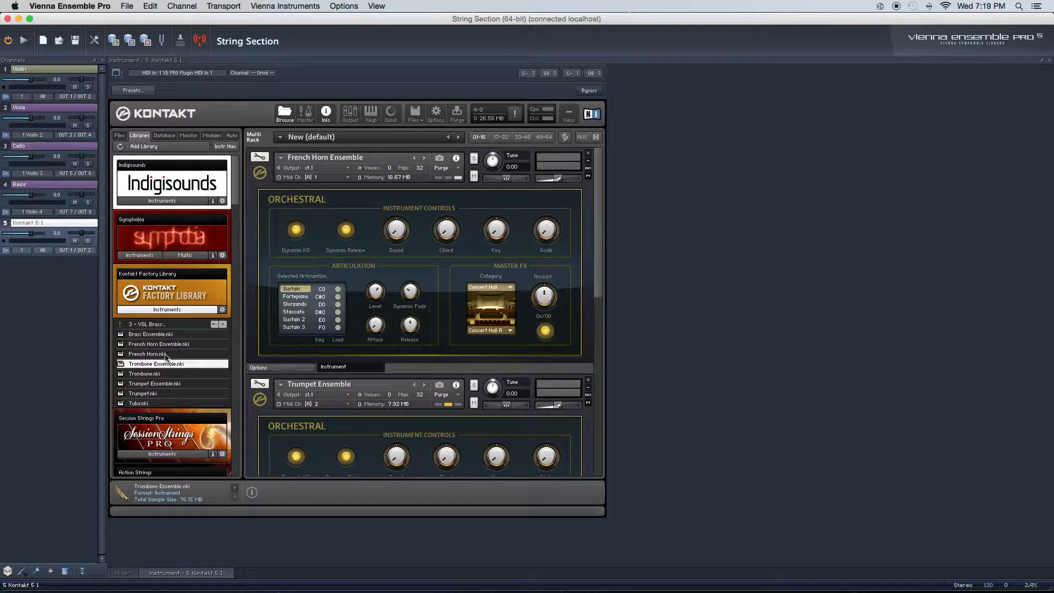
pyautogui.doubleClick(144, 403)
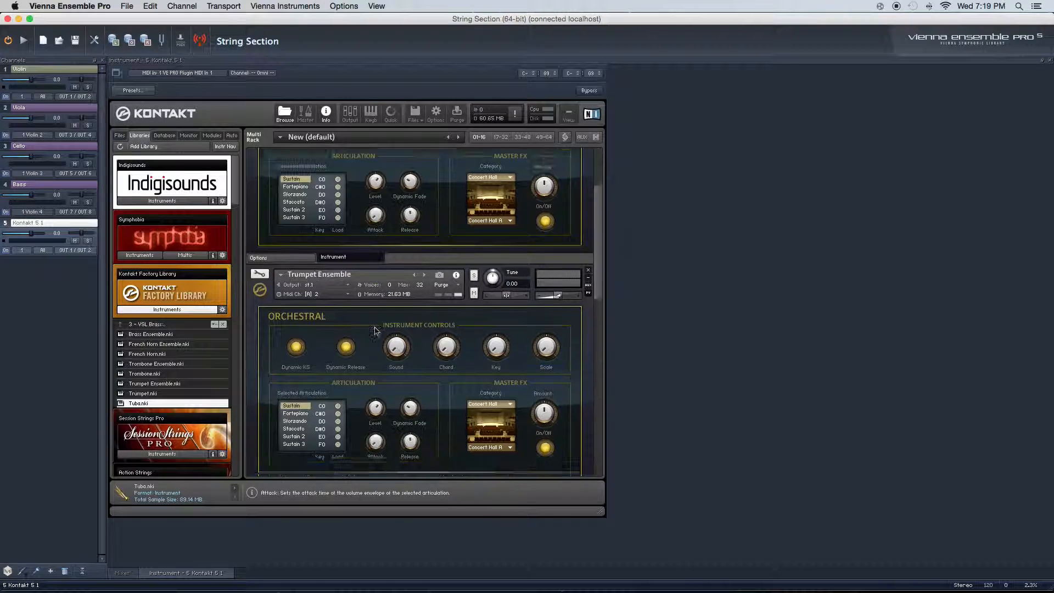
# Route the Kontakt outputs of Trumpet Ensemble to st.2, Trombone Ensemble to st.3 and Tuba to st.4
pyautogui.scroll(10, 377, 330)
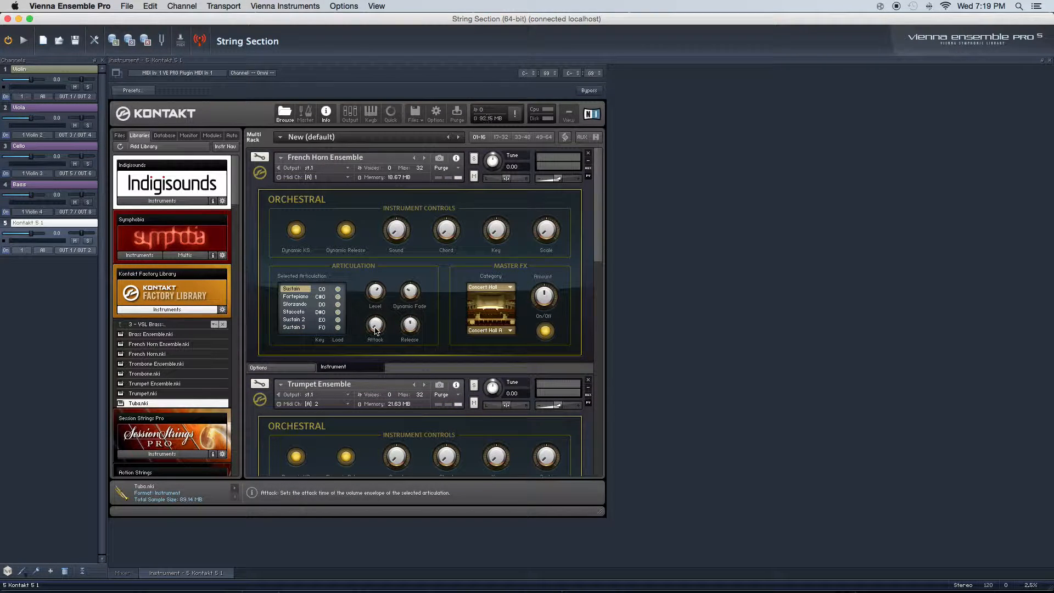
pyautogui.click(328, 394)
pyautogui.click(332, 380)
pyautogui.scroll(-3, 333, 401)
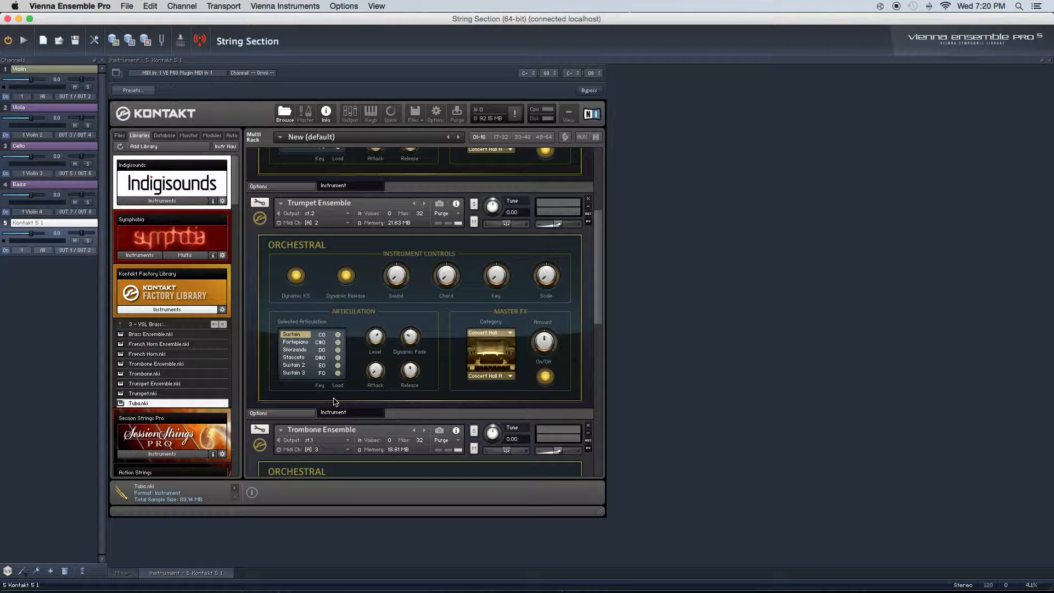
pyautogui.click(329, 439)
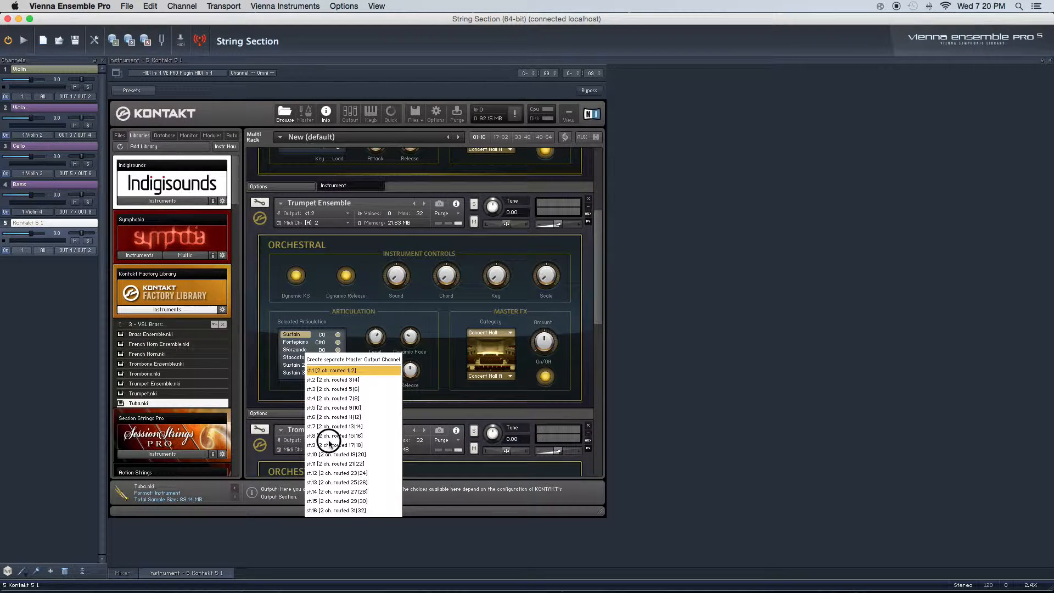
pyautogui.click(339, 391)
pyautogui.scroll(-5, 340, 398)
pyautogui.scroll(-1, 340, 397)
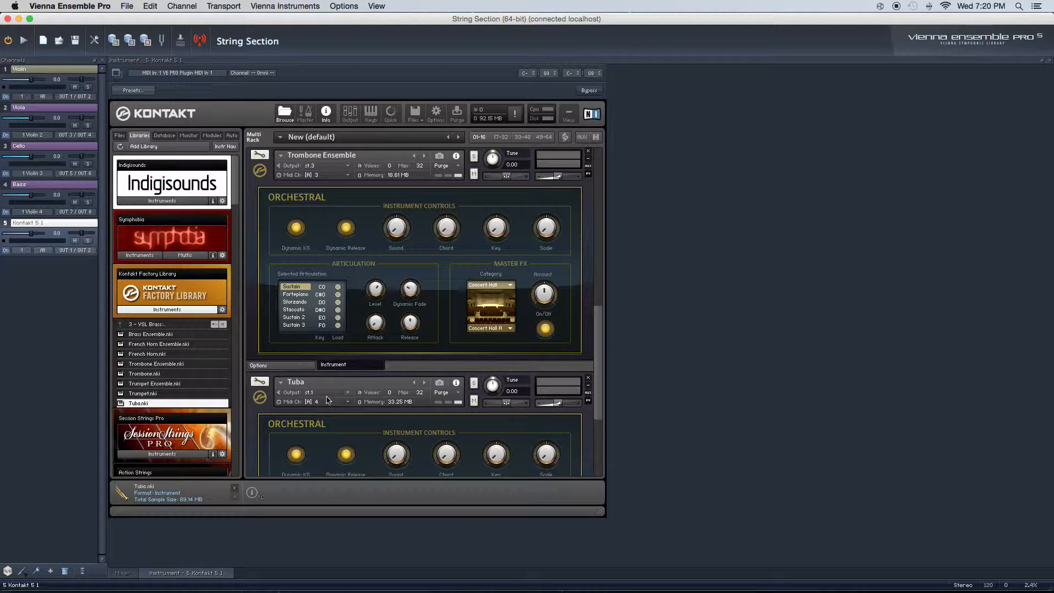
pyautogui.click(328, 393)
pyautogui.click(329, 398)
pyautogui.scroll(5, 388, 346)
pyautogui.scroll(5, 388, 345)
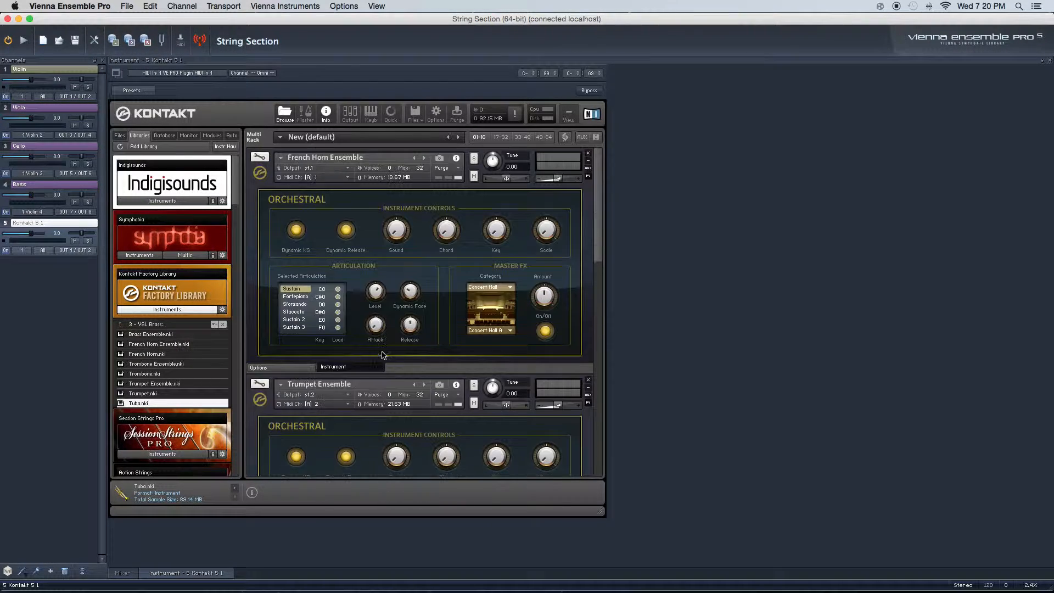
# Set the Kontakt 5 1 channel's output to OUT 9 / OUT 10 in the Vienna Ensemble Pro mixer
pyautogui.click(123, 573)
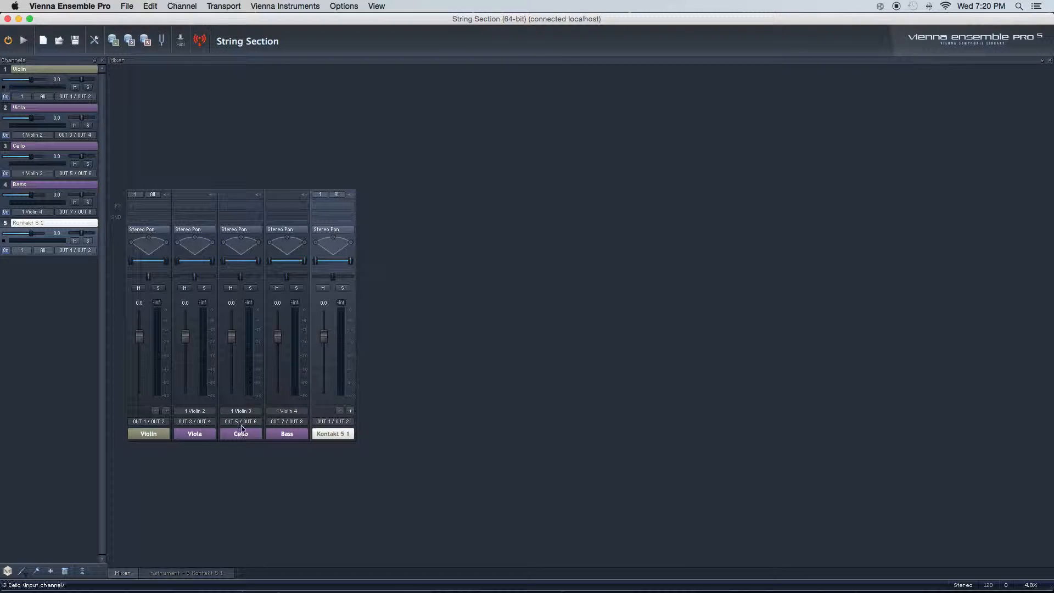
pyautogui.click(325, 422)
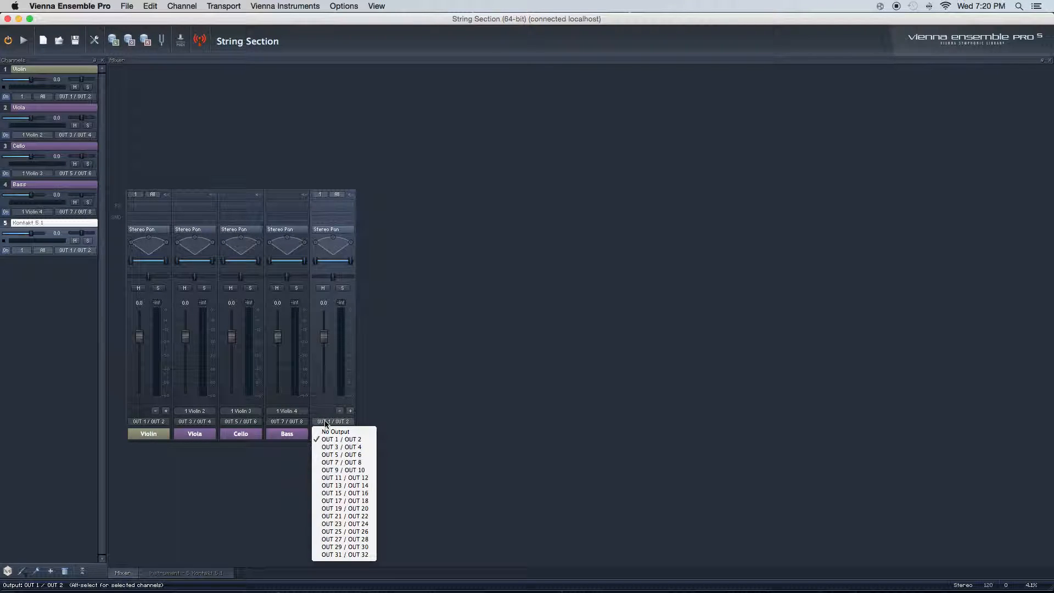
pyautogui.click(335, 470)
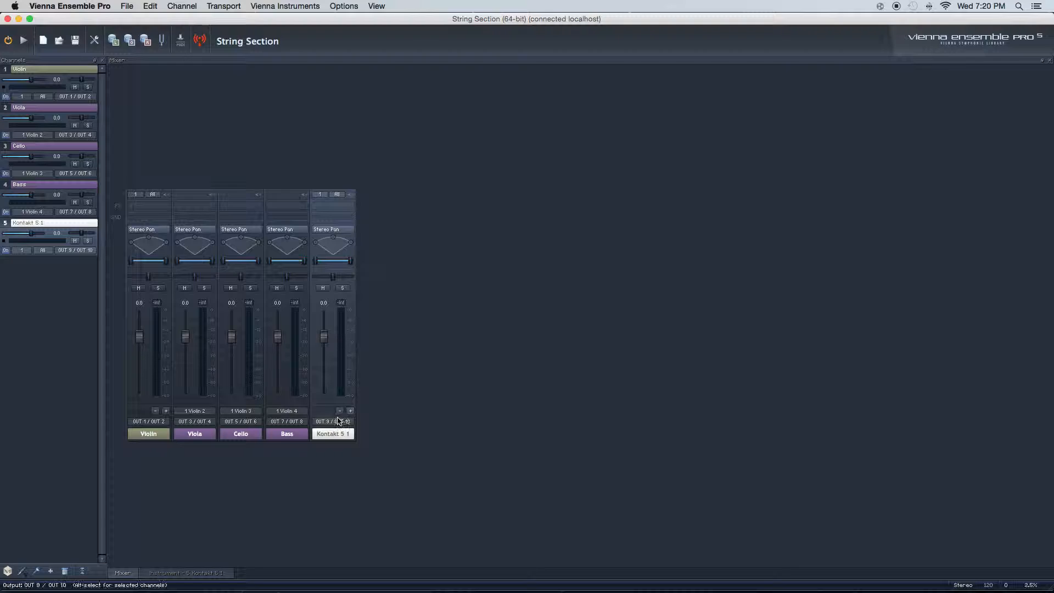
# Add three extra input channels to Kontakt 5 1 in the mixer for its remaining brass instruments
pyautogui.click(148, 573)
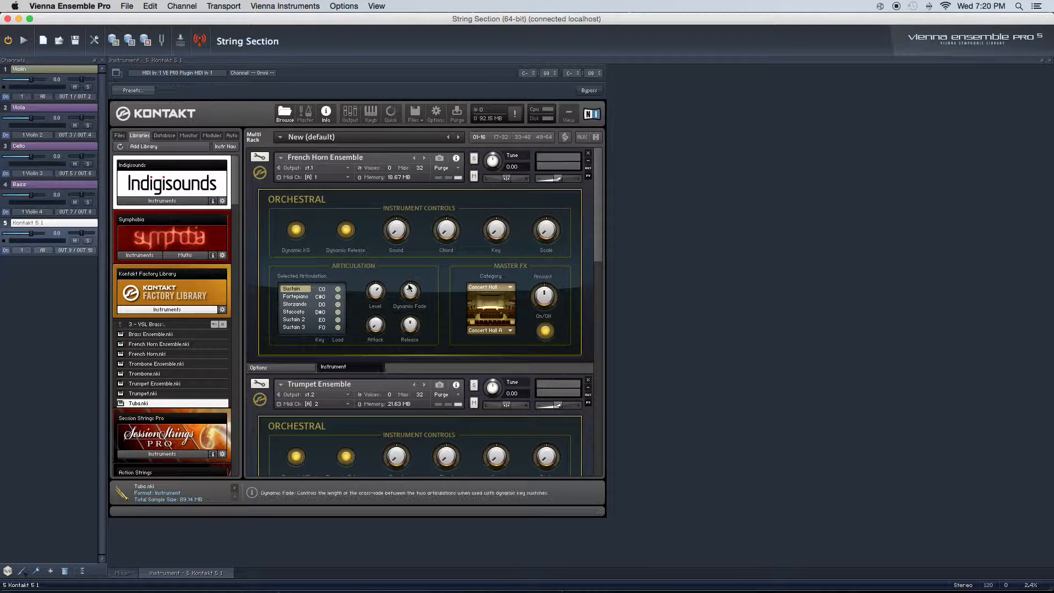
pyautogui.click(118, 573)
pyautogui.click(350, 411)
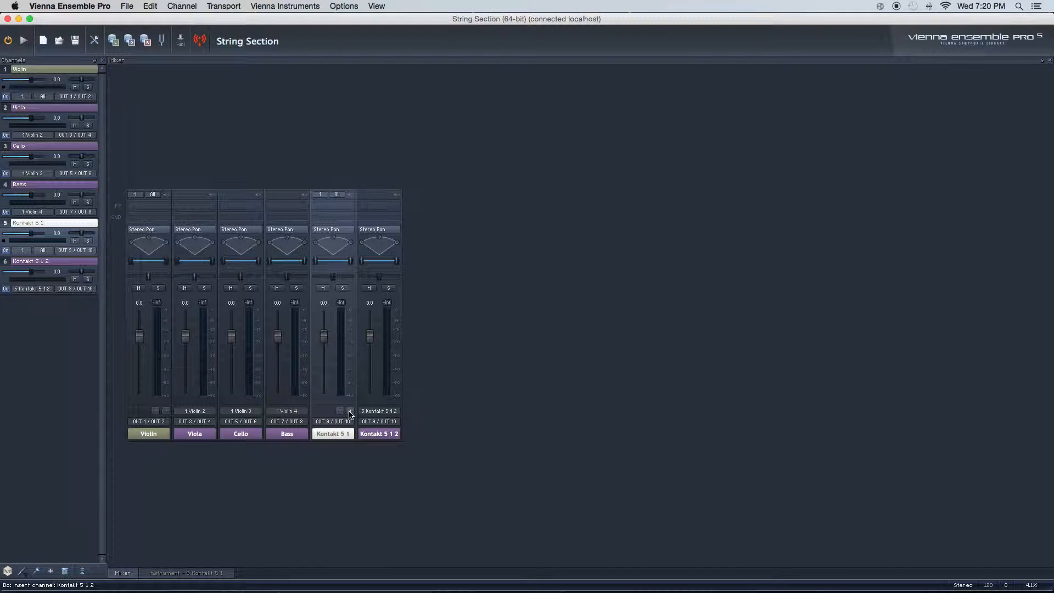
pyautogui.click(350, 411)
pyautogui.click(350, 411)
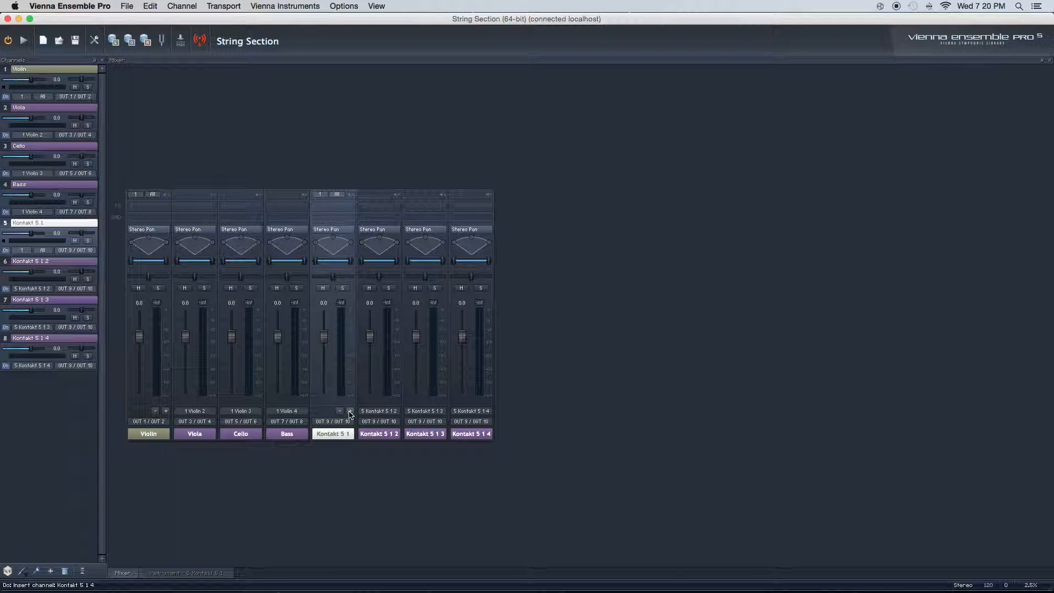
# Examine the instrument sources available as input for the Kontakt 5 1 2 channel
pyautogui.click(384, 411)
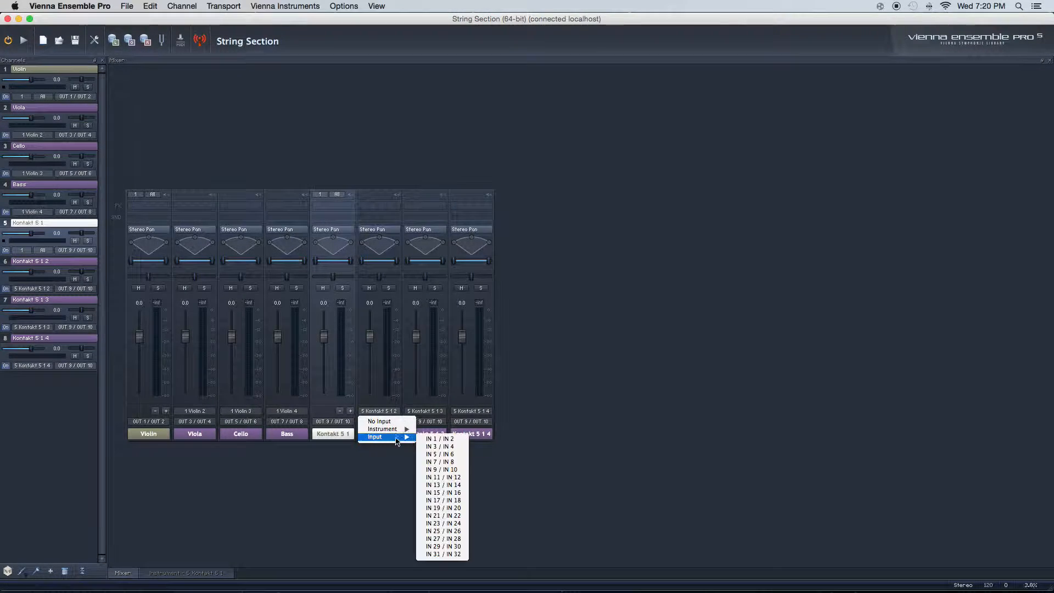
pyautogui.moveTo(395, 431)
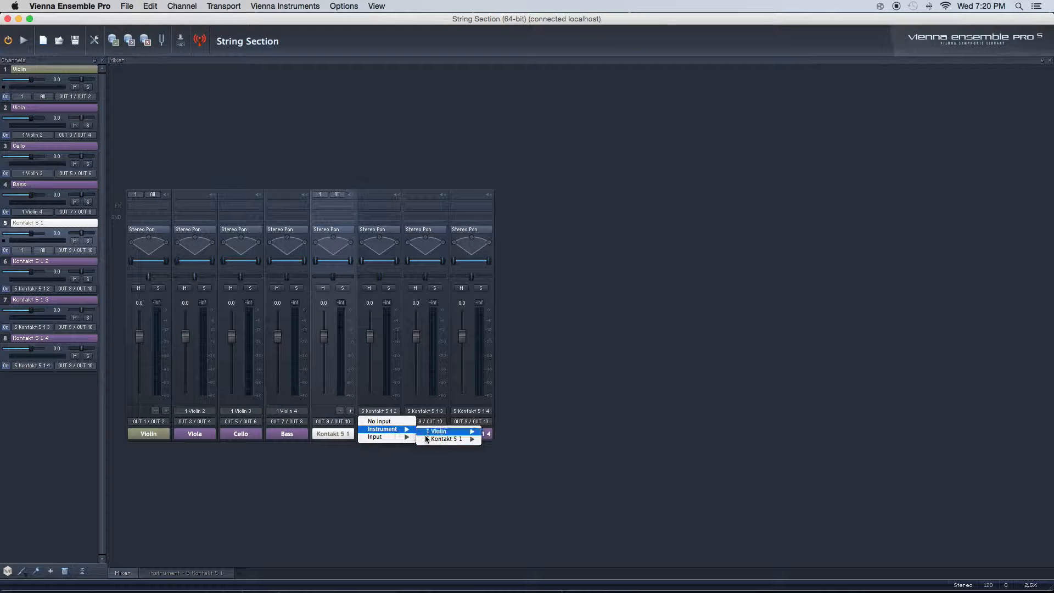
pyautogui.moveTo(447, 439)
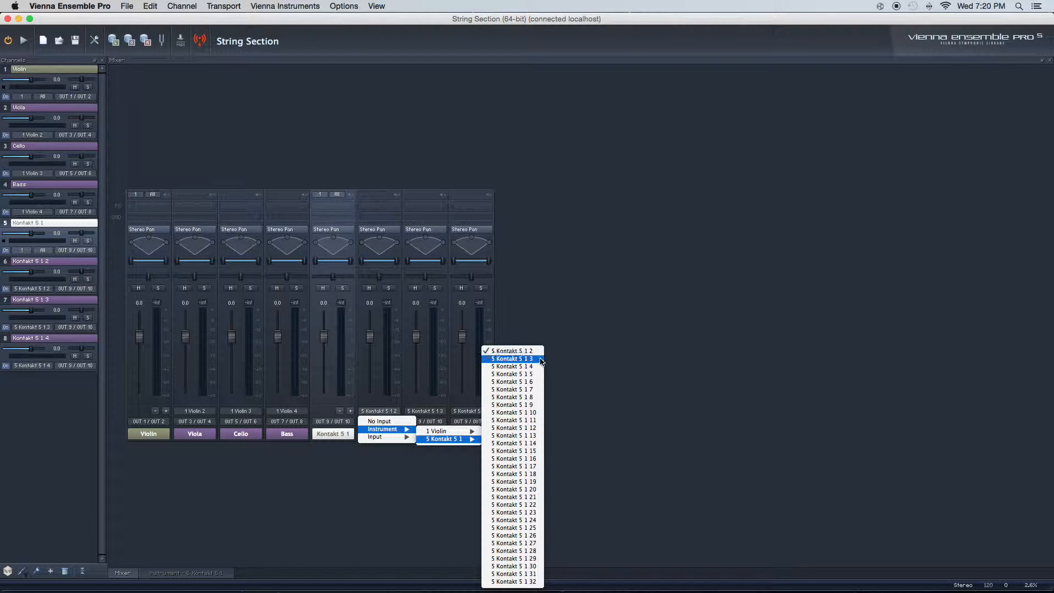
pyautogui.click(570, 351)
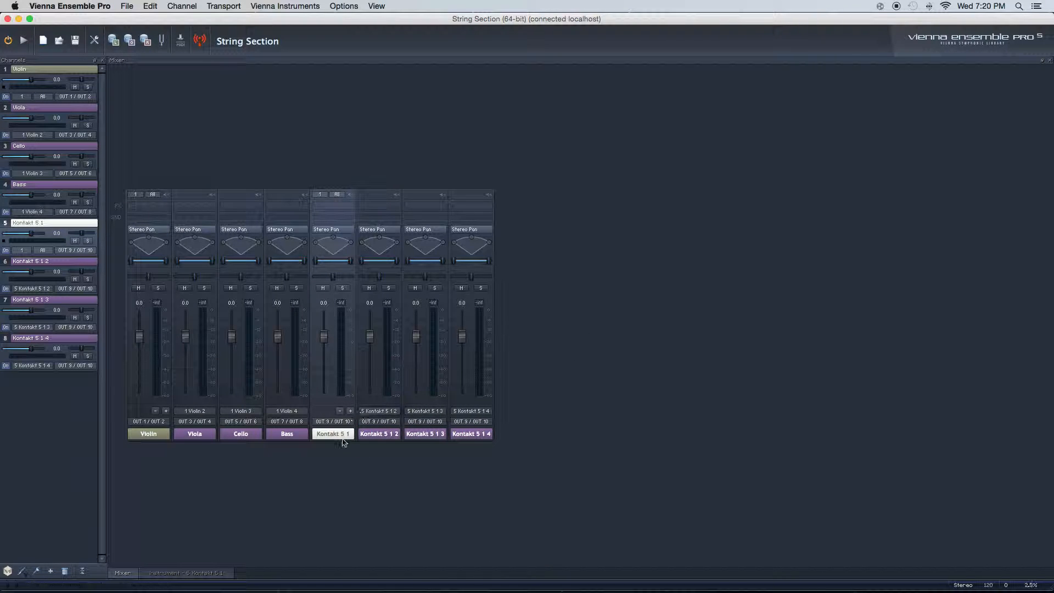
# Review which Kontakt 5 1 outputs can feed the Kontakt 5 1 2 channel, keeping 5 Kontakt 5 1 2 as its input
pyautogui.click(381, 413)
pyautogui.moveTo(385, 429)
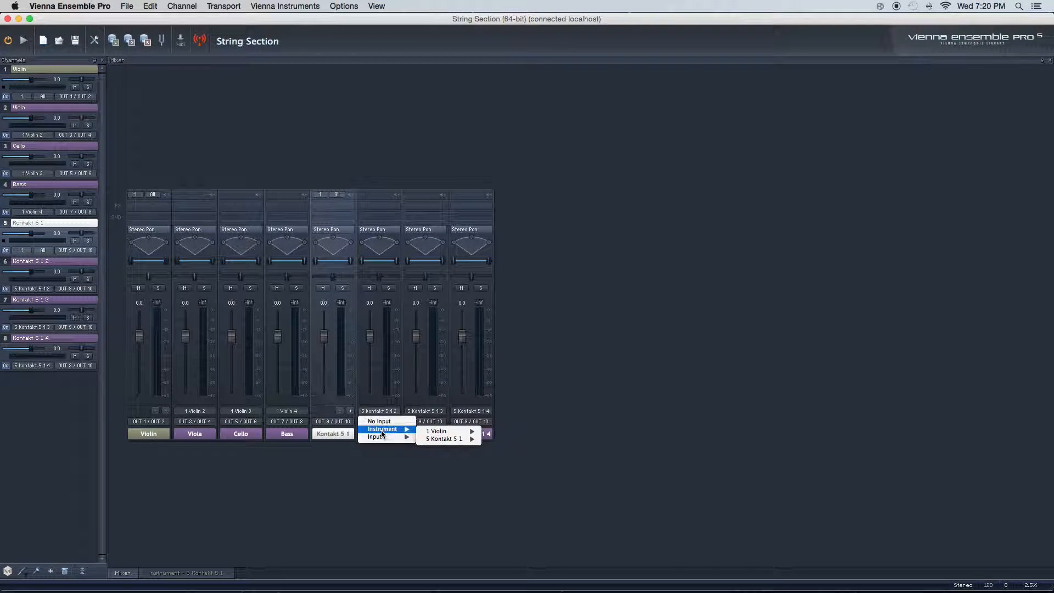
pyautogui.moveTo(445, 439)
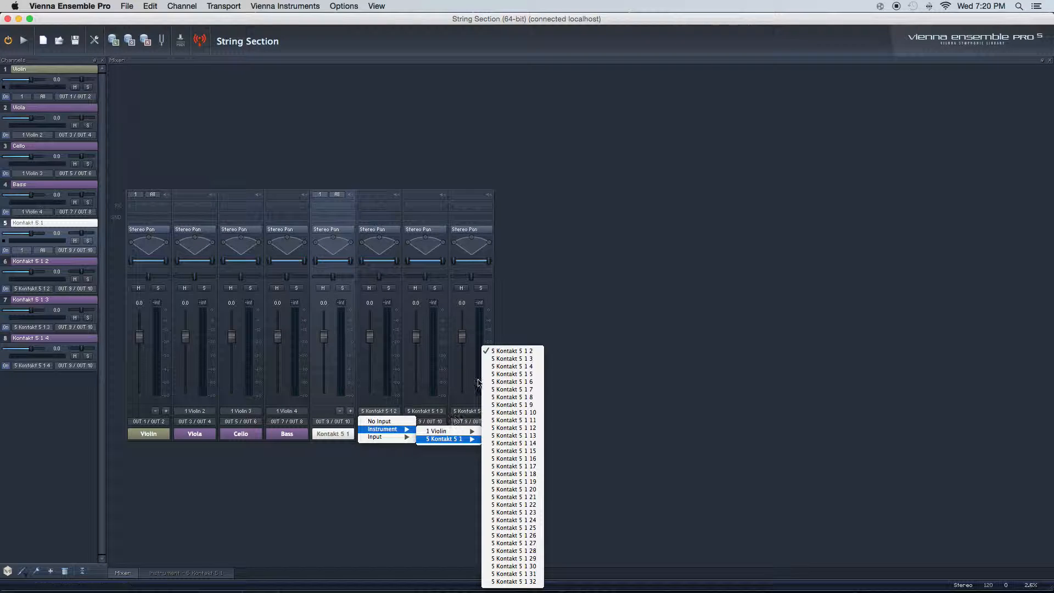
pyautogui.click(522, 354)
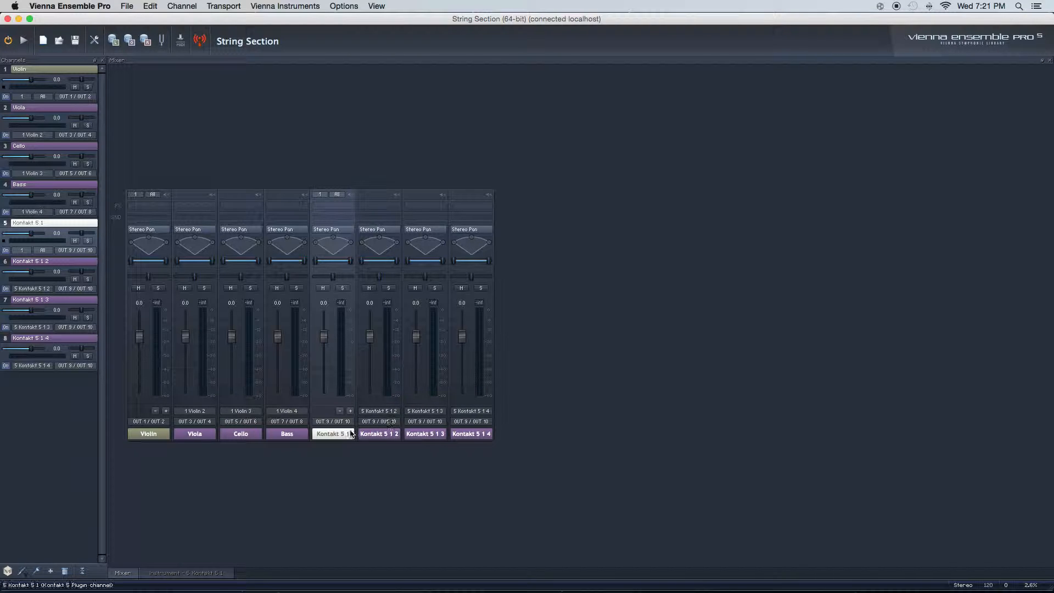
# Set the outputs of the three extra Kontakt channels to OUT 11 / OUT 12, OUT 13 / OUT 14 and OUT 15 / OUT 16 in order
pyautogui.click(378, 421)
pyautogui.click(389, 478)
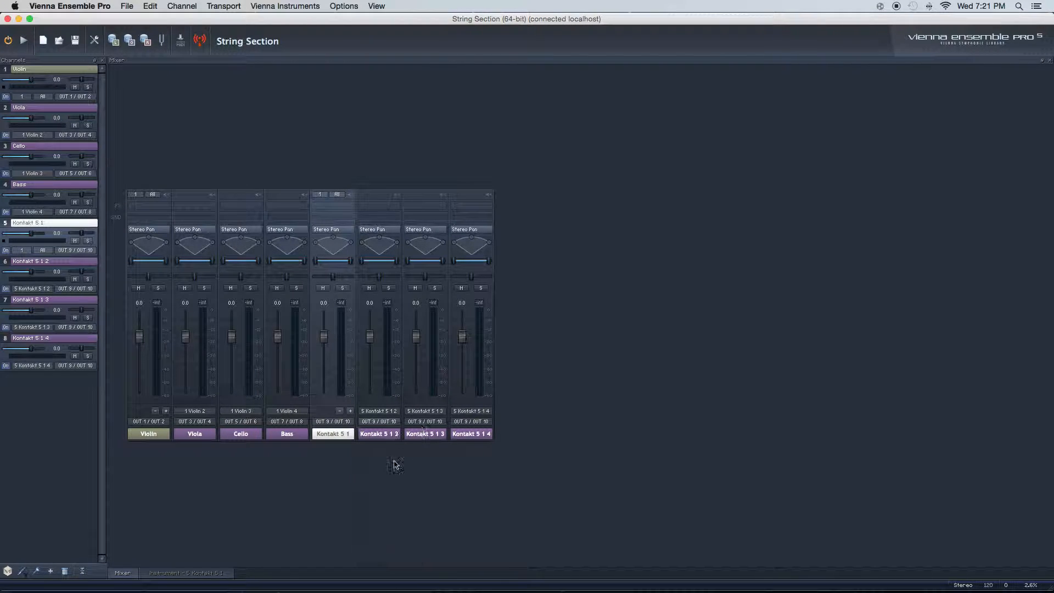
pyautogui.click(425, 422)
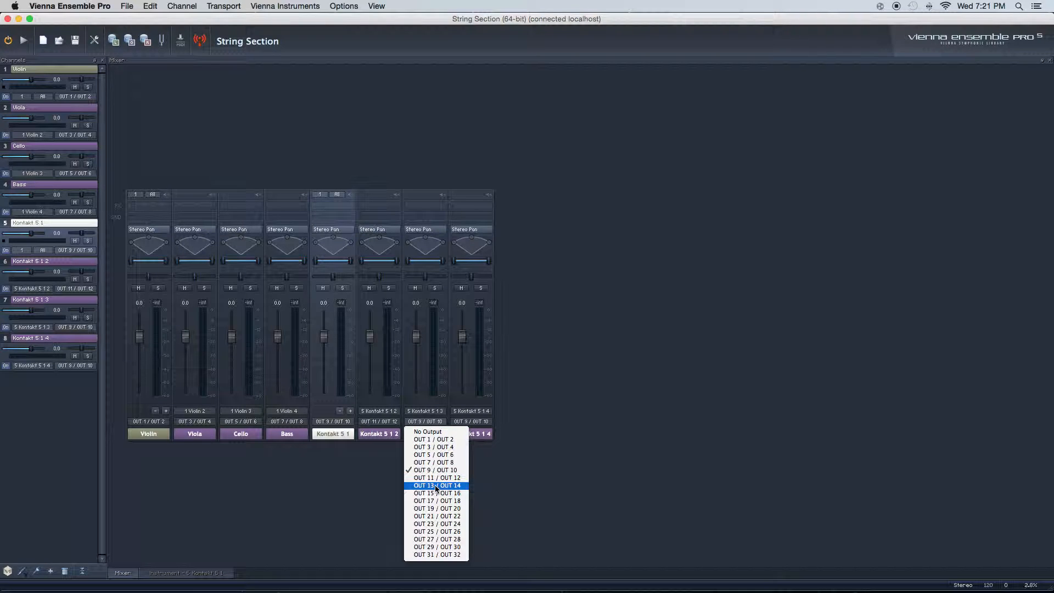
pyautogui.click(436, 486)
pyautogui.click(471, 421)
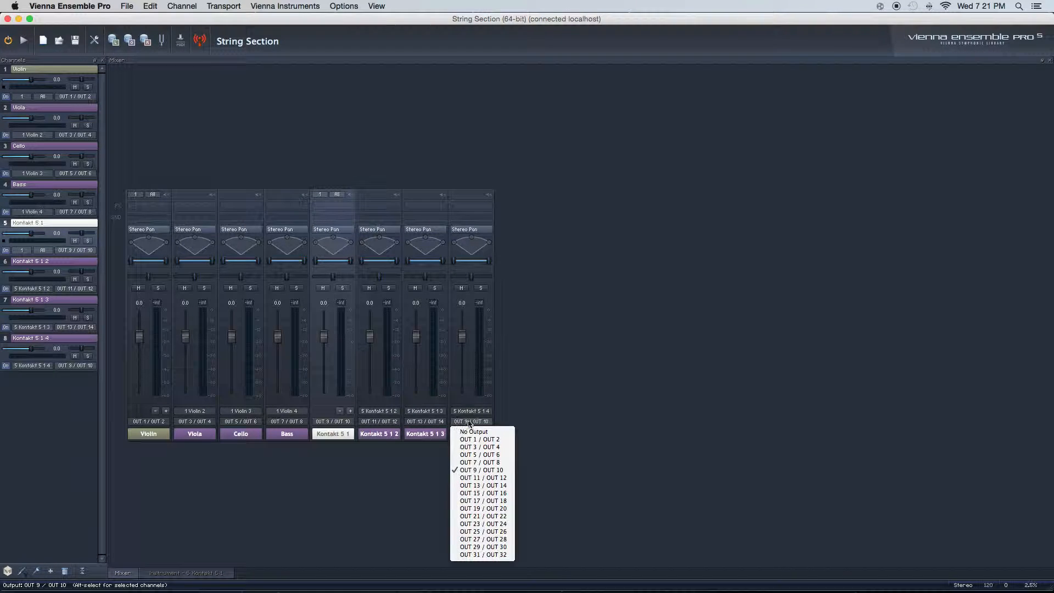
pyautogui.click(479, 493)
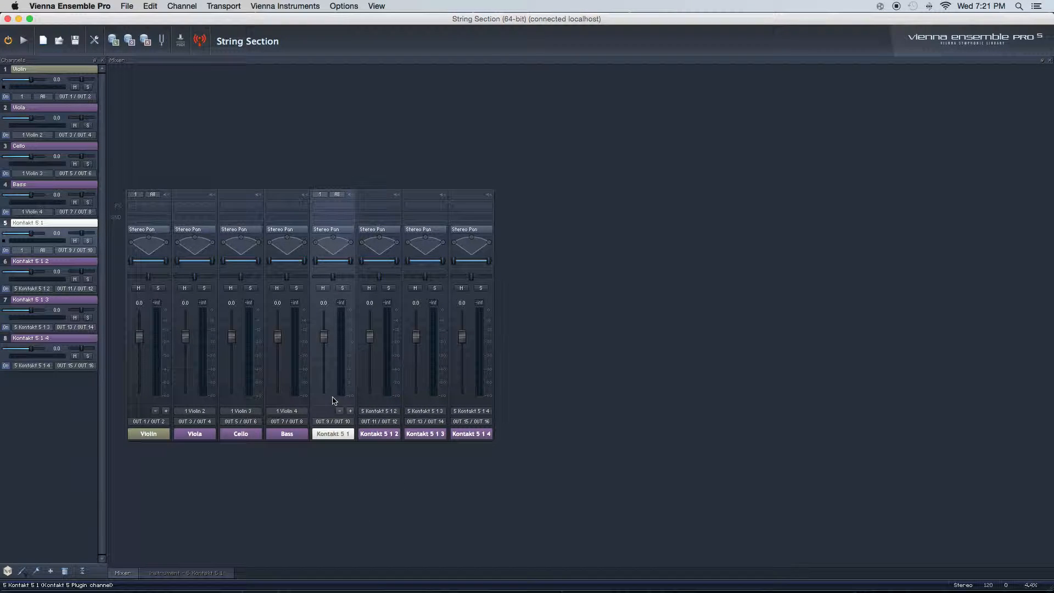
# Review the brass instruments loaded in the Kontakt 5 1 channel, returning to the mixer
pyautogui.click(336, 435)
pyautogui.doubleClick(336, 435)
pyautogui.scroll(3, 424, 255)
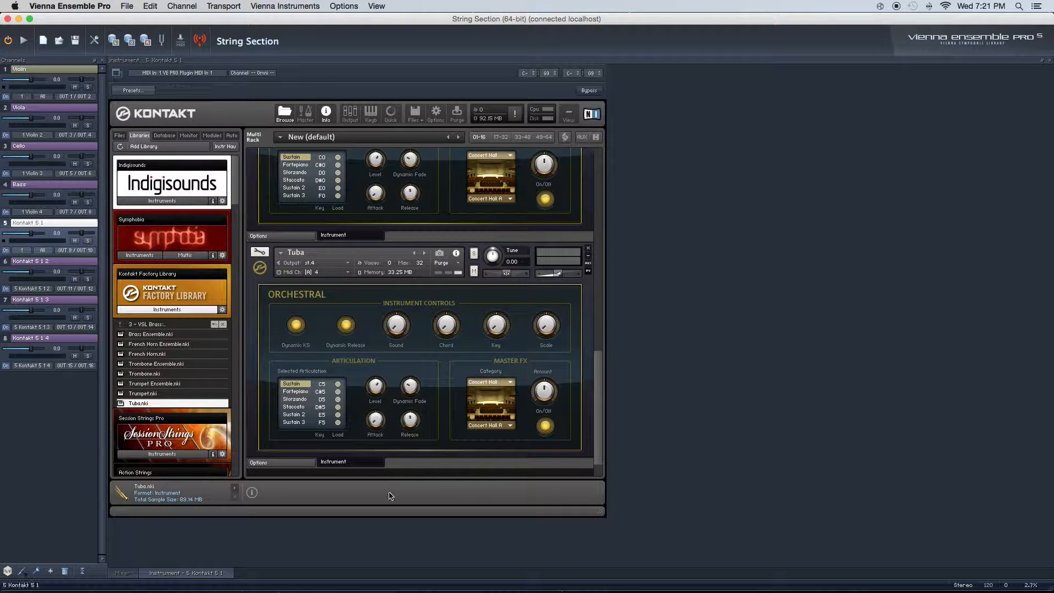
pyautogui.click(132, 573)
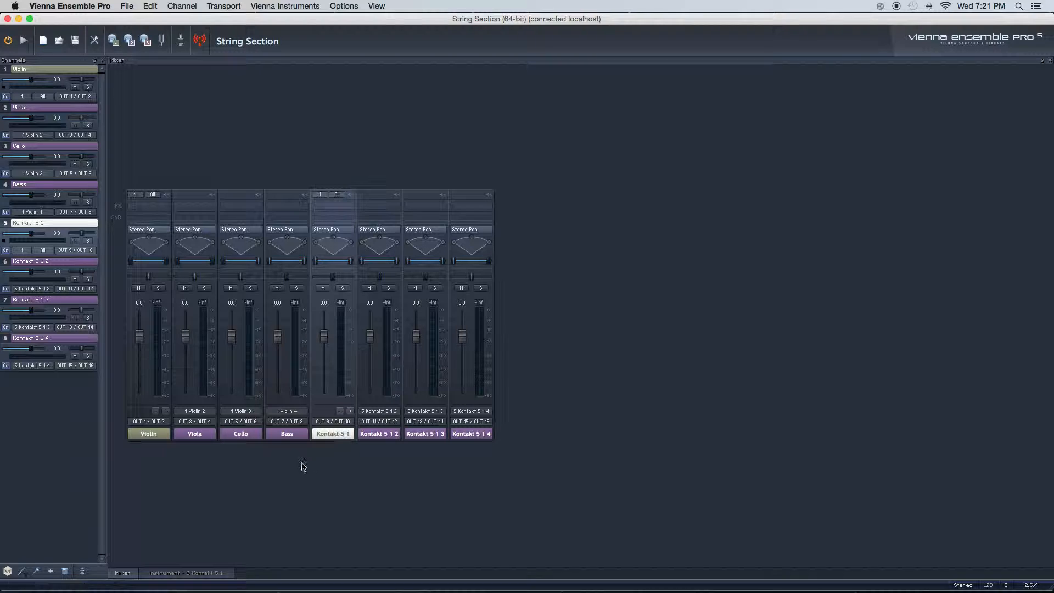
# Switch to Pro Tools and create four new stereo Aux Input tracks
pyautogui.click(18, 19)
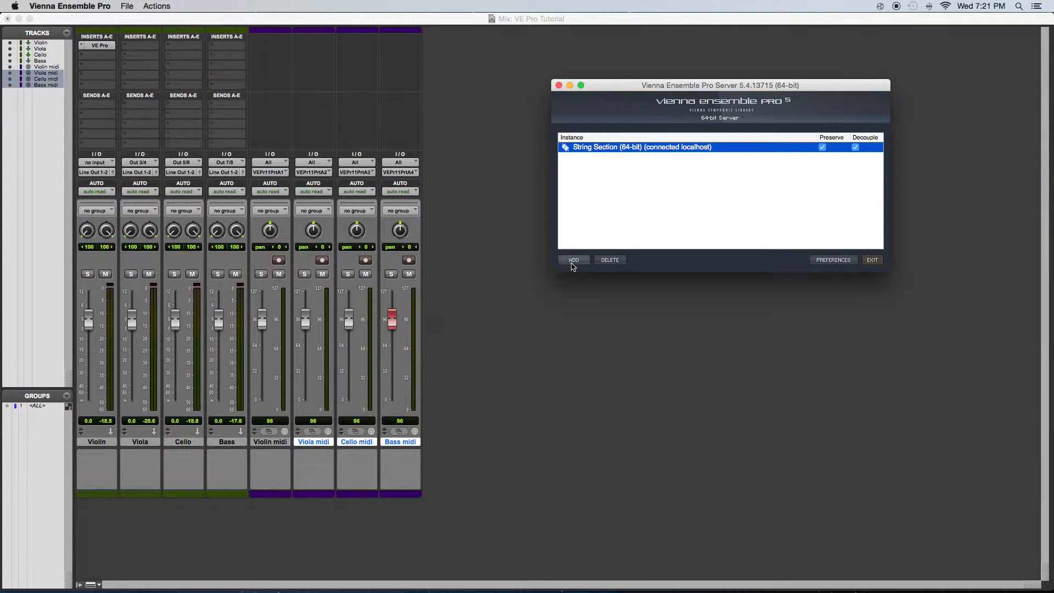
pyautogui.click(415, 449)
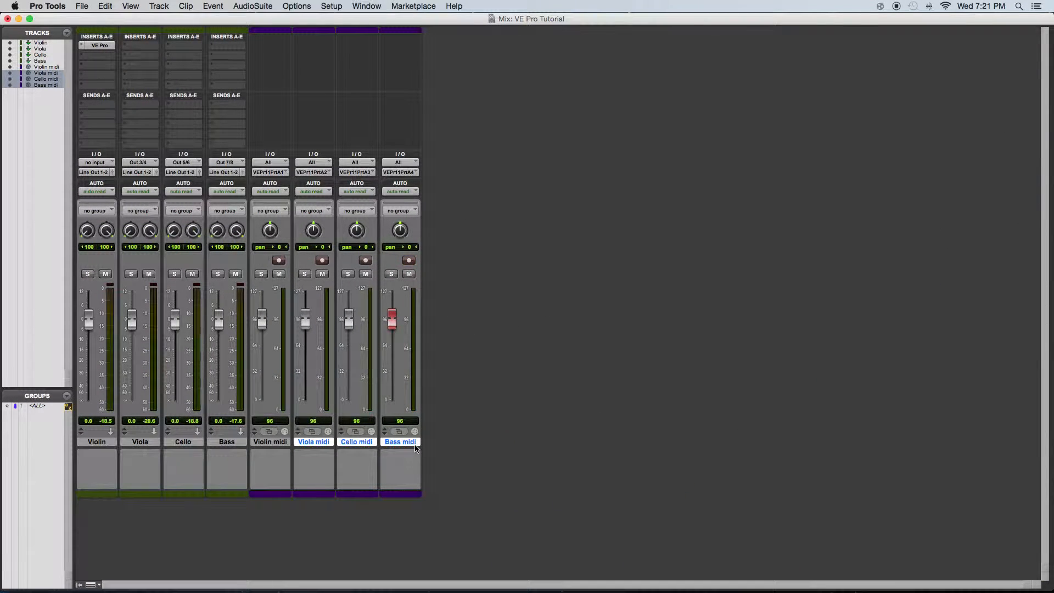
pyautogui.press('super+shift+n')
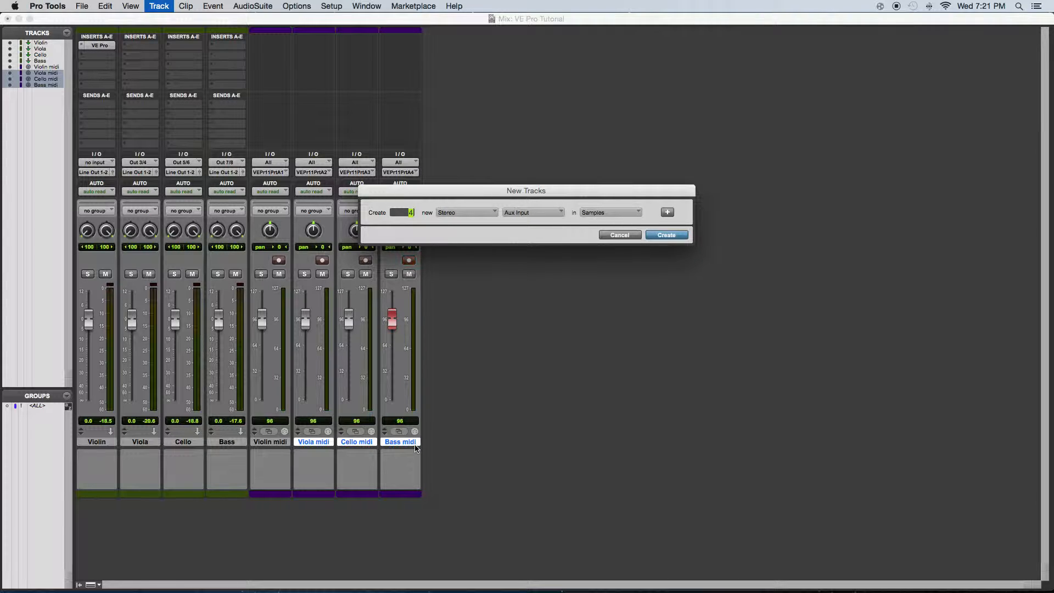
pyautogui.press('Return')
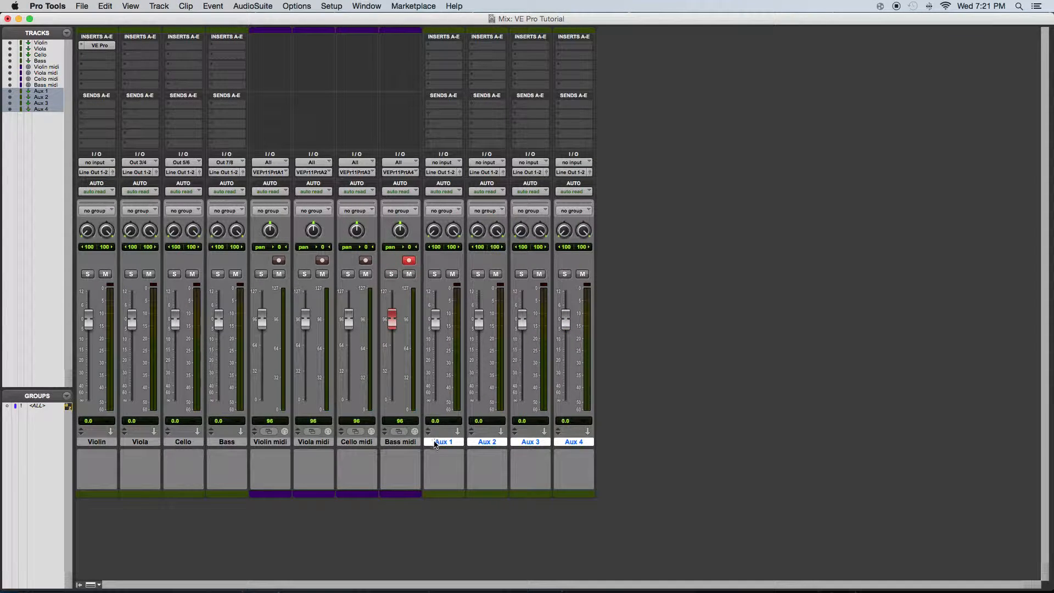
# Rename the four new aux tracks as Horn Aux, TrumpetAx, TrombonAx and Tuba Aux
pyautogui.doubleClick(434, 441)
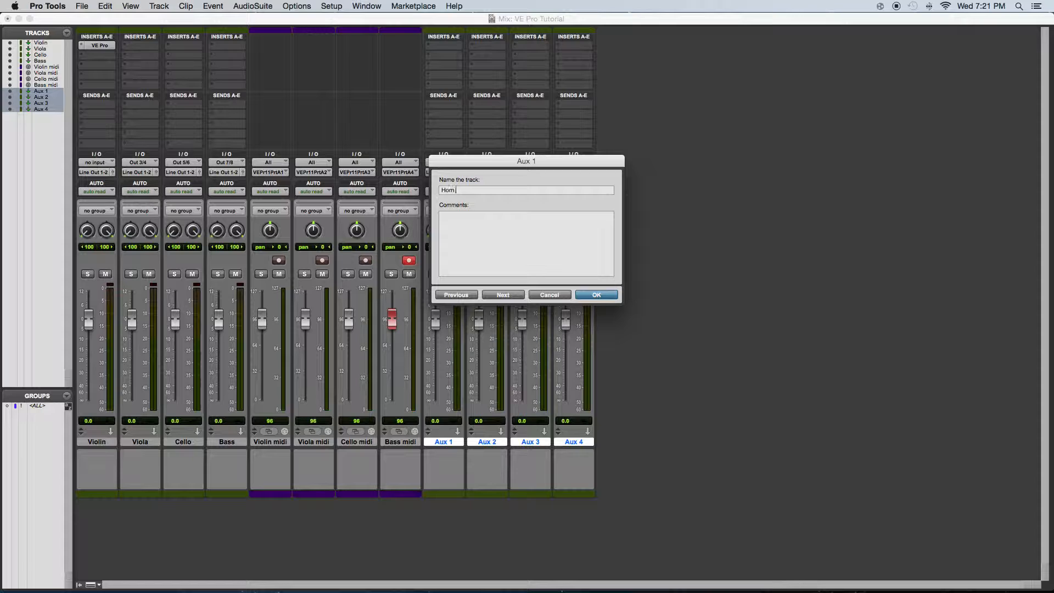
pyautogui.press('super+Right')
pyautogui.press('super+Right')
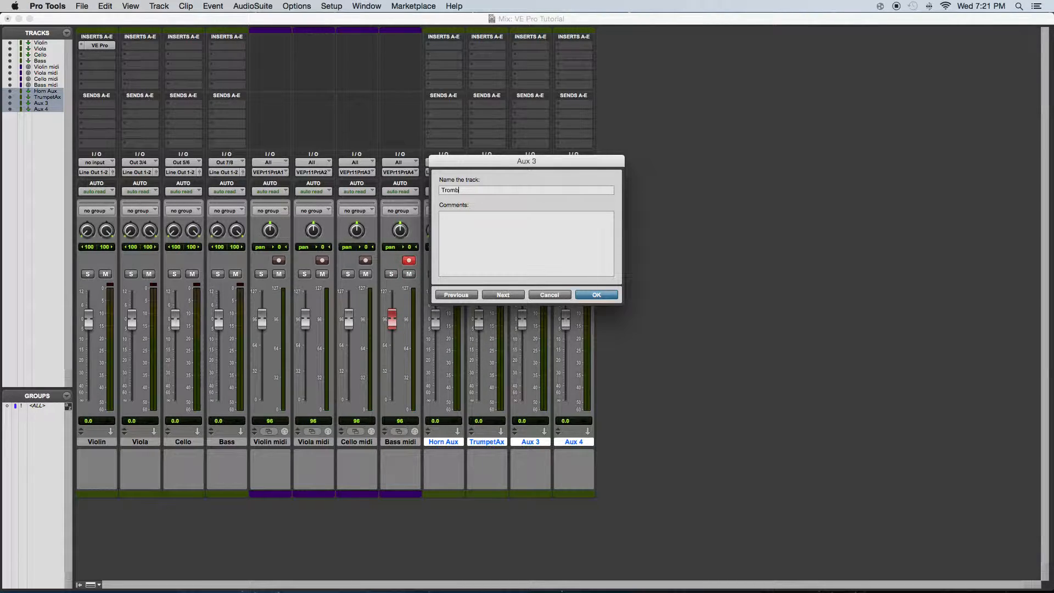
pyautogui.press('super+Right')
pyautogui.write('Tuba')
pyautogui.press('Return')
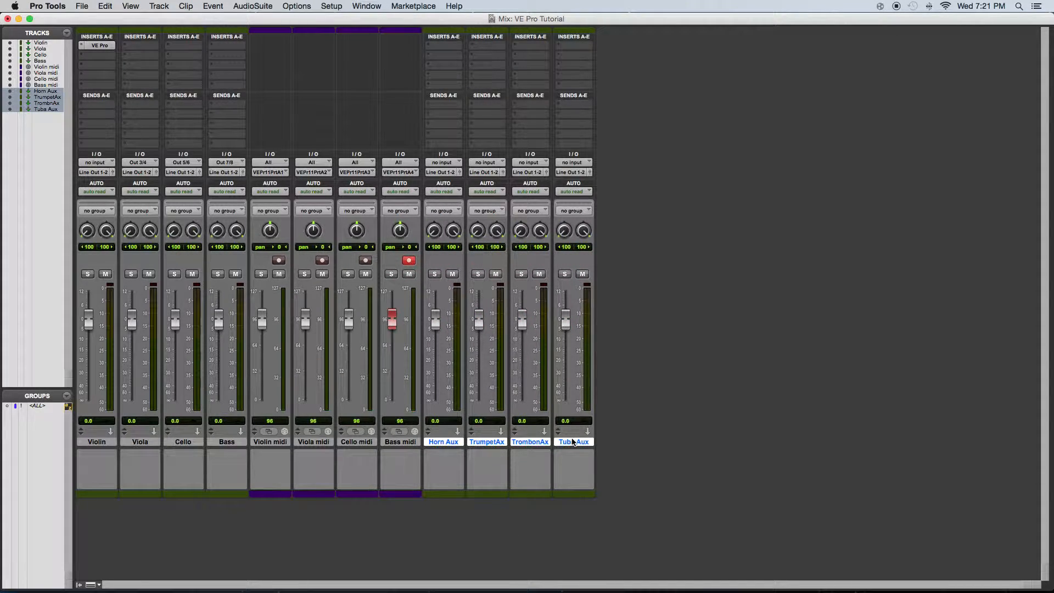
# Create four new MIDI tracks in ticks after the brass aux tracks
pyautogui.press('shift+super+n')
pyautogui.press('super+Down')
pyautogui.press('super+Down')
pyautogui.press('super+Down')
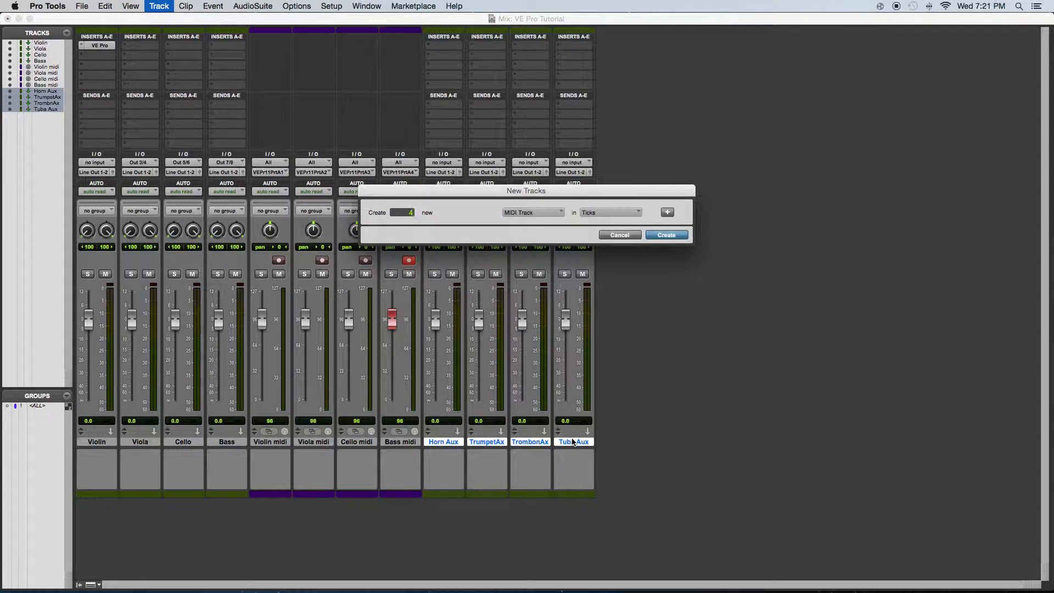
pyautogui.press('Return')
# Rename the four new MIDI tracks as Horn, Trumpet, Trombone and Tuba
pyautogui.doubleClick(616, 442)
pyautogui.write('Horn')
pyautogui.press('super+Right')
pyautogui.write('Trumpet')
pyautogui.press('super+Right')
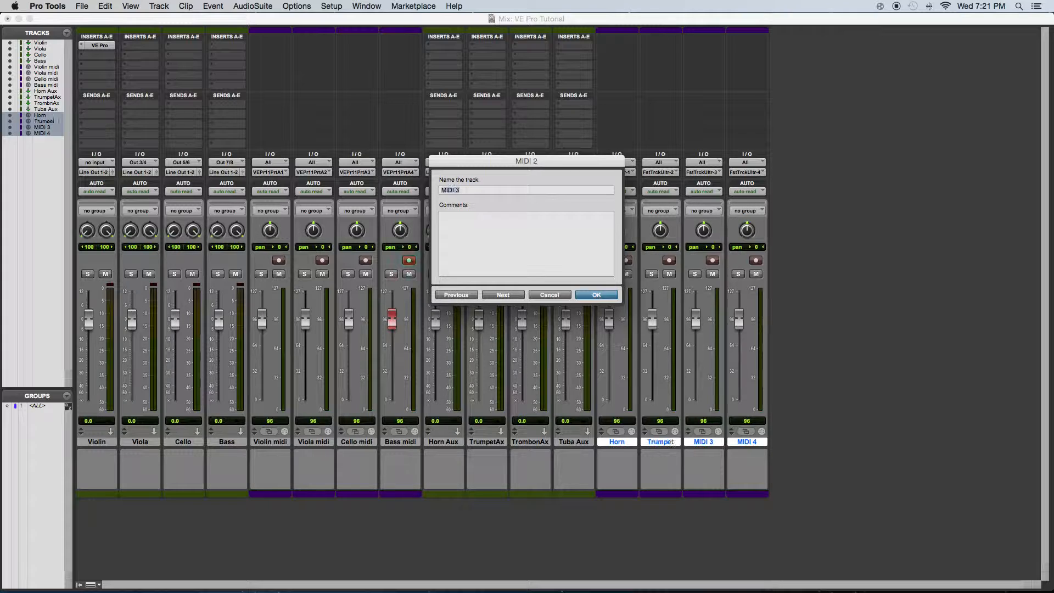
pyautogui.press('super+Right')
pyautogui.write('Tuba')
pyautogui.press('Return')
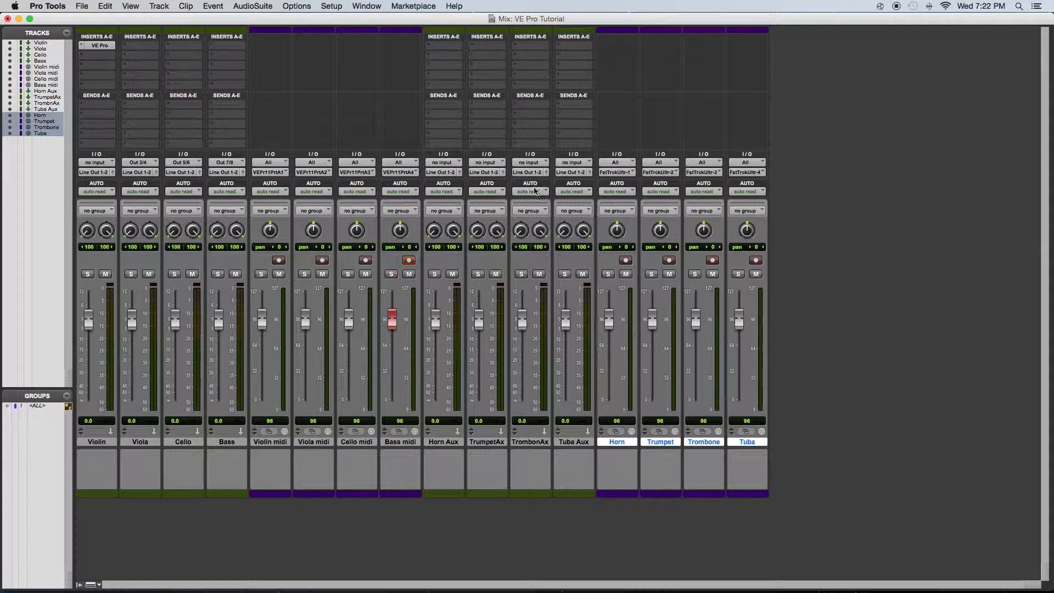
# Set the Horn, Trumpet, Trombone and Tuba aux inputs to Vienna Ensemble Pro plug-in outputs 9/10, 11/12, 13/14 and 15/16 respectively
pyautogui.moveTo(489, 442); pyautogui.dragTo(571, 442)
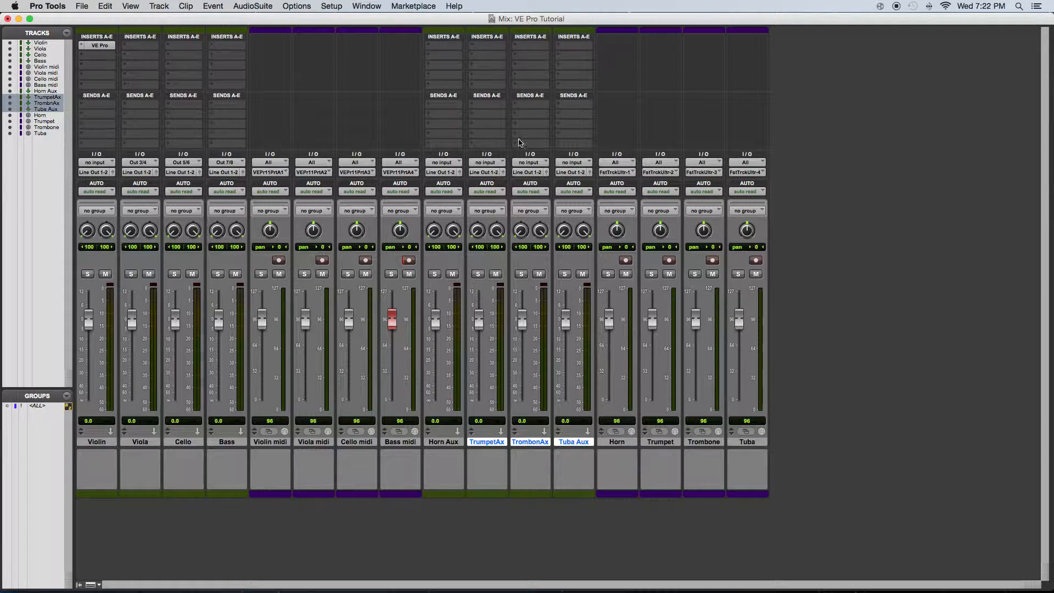
pyautogui.click(436, 164)
pyautogui.moveTo(465, 203)
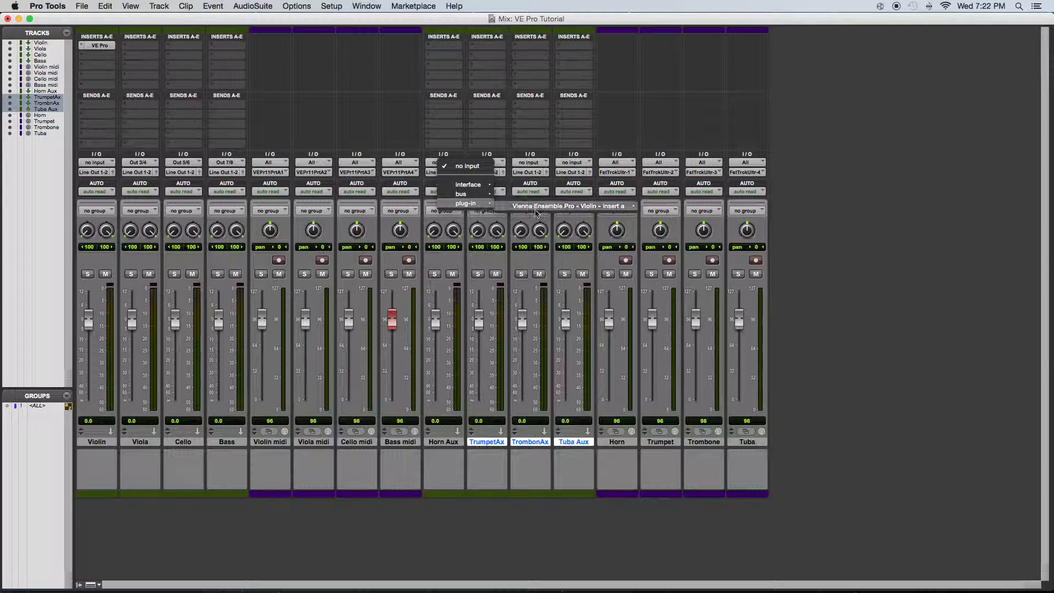
pyautogui.moveTo(561, 215)
pyautogui.click(667, 235)
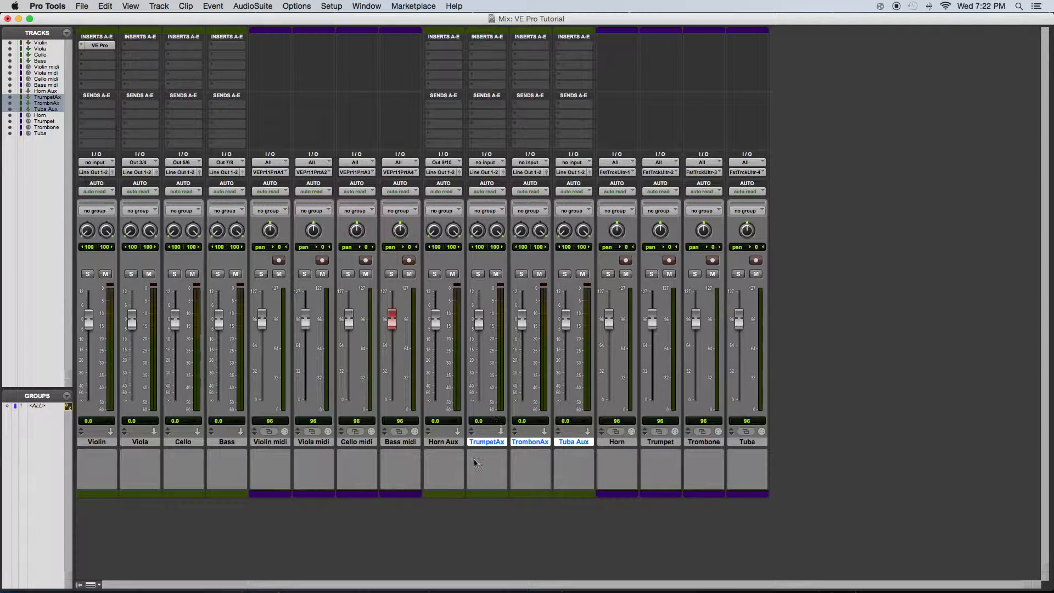
pyautogui.click(485, 162)
pyautogui.moveTo(527, 204)
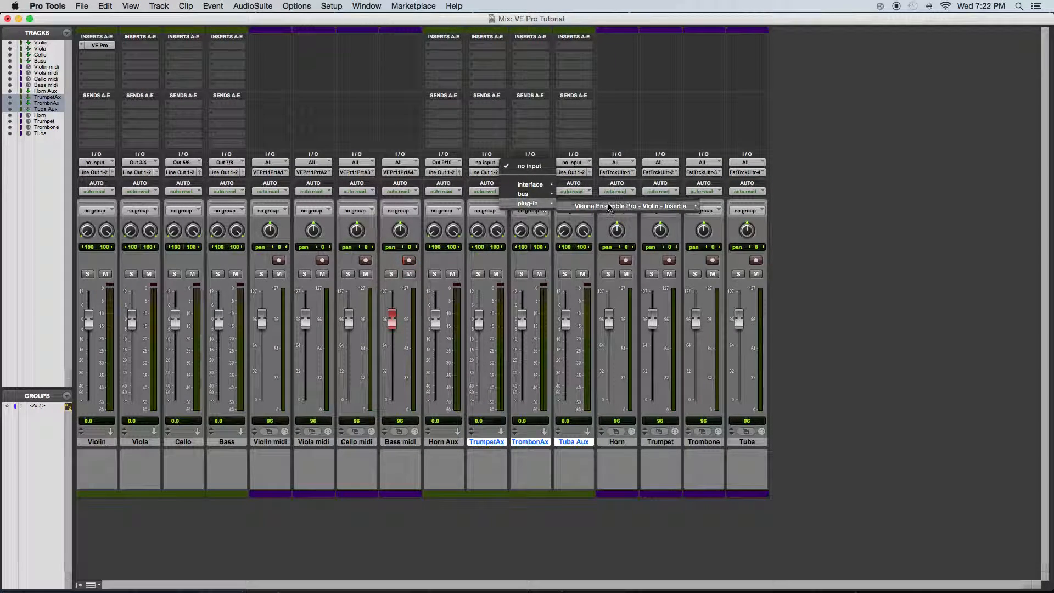
pyautogui.moveTo(661, 207)
pyautogui.keyDown('alt'); pyautogui.keyDown('shift'); pyautogui.keyDown('super'); pyautogui.click(717, 243); pyautogui.keyUp('super'); pyautogui.keyUp('shift'); pyautogui.keyUp('alt')
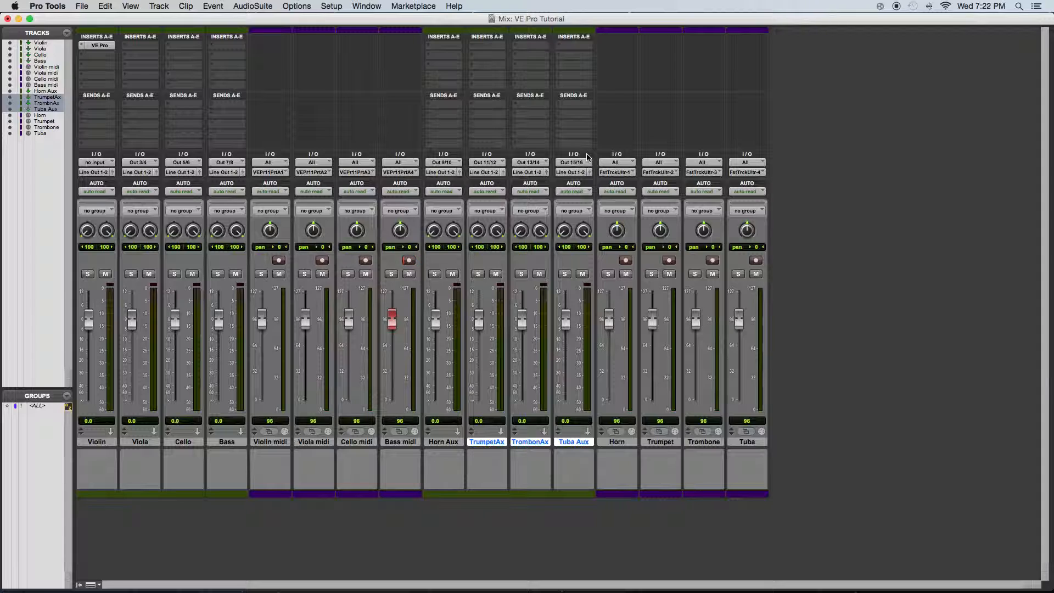
# Set the Horn MIDI track's output to VEPro 2 1 Port B channel-1
pyautogui.click(617, 443)
pyautogui.click(625, 172)
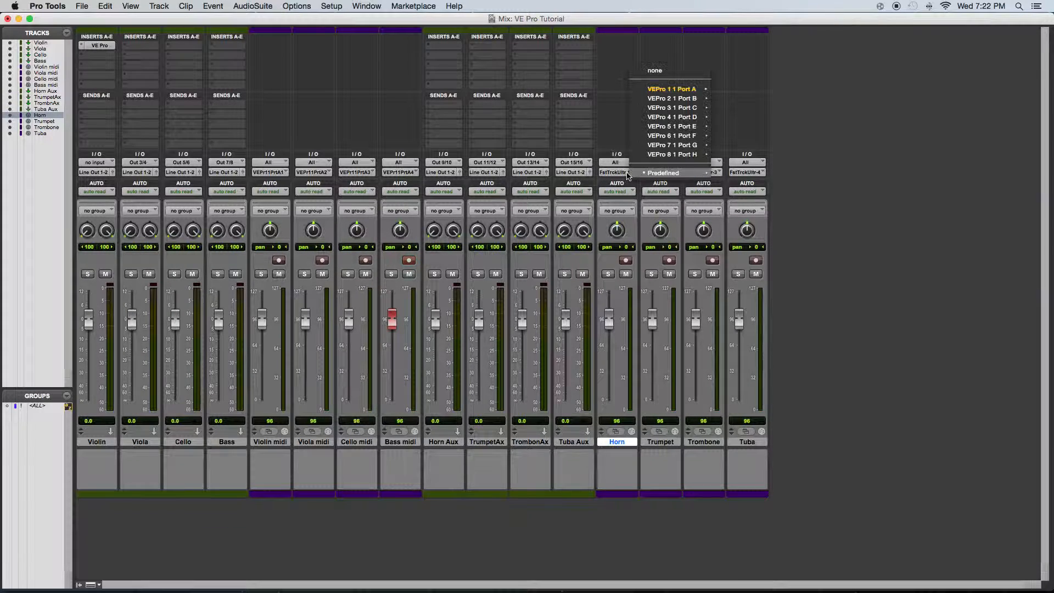
pyautogui.moveTo(694, 91)
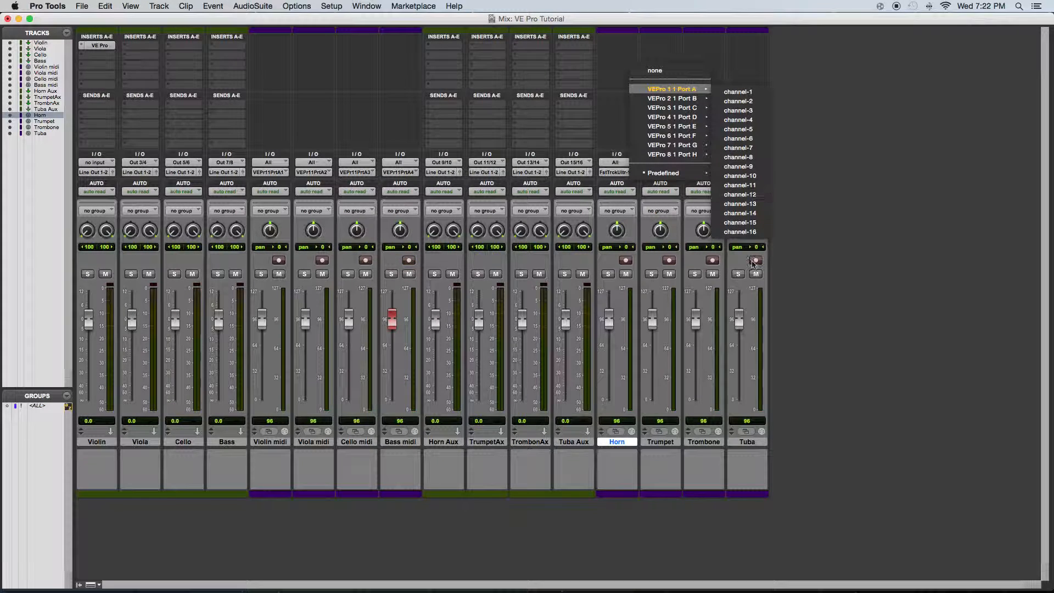
pyautogui.click(732, 103)
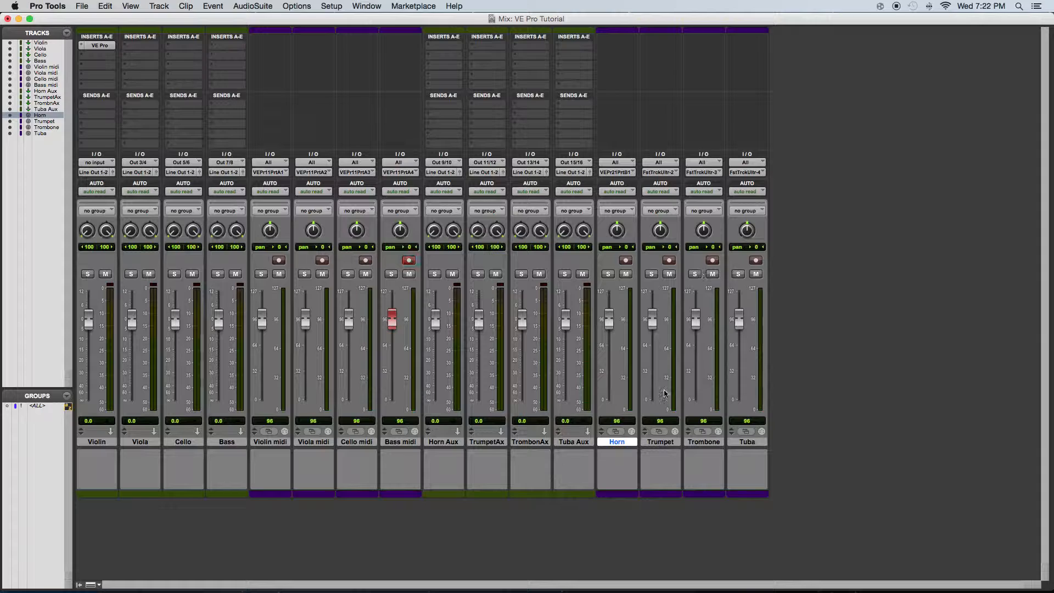
# Assign the Trumpet, Trombone and Tuba MIDI outputs to VEPro 2 1 Port B channels 2, 3 and 4 respectively
pyautogui.click(660, 442)
pyautogui.keyDown('shift'); pyautogui.click(752, 442); pyautogui.keyUp('shift')
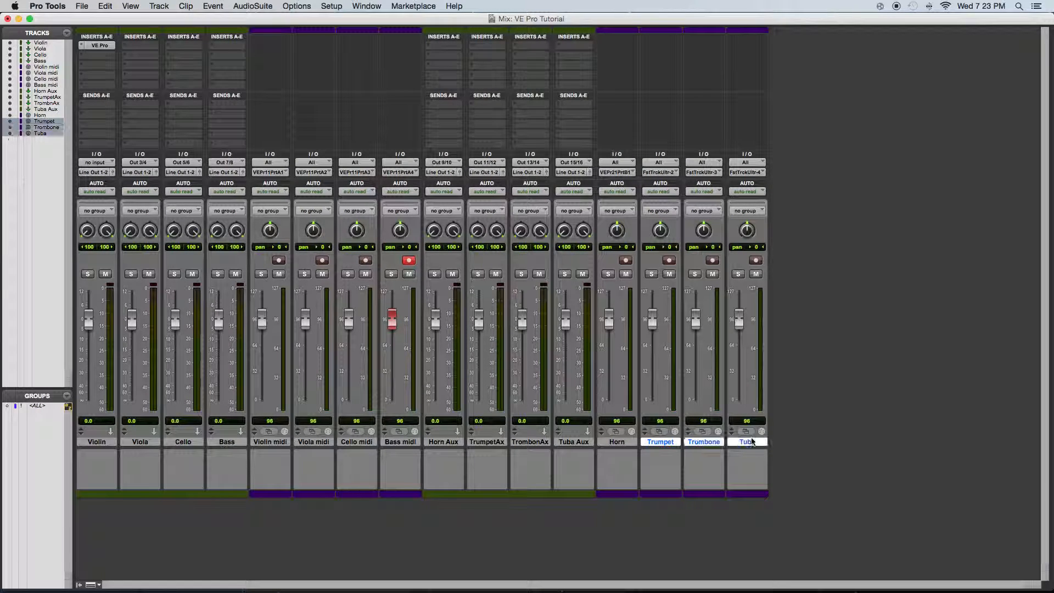
pyautogui.click(666, 172)
pyautogui.moveTo(738, 103)
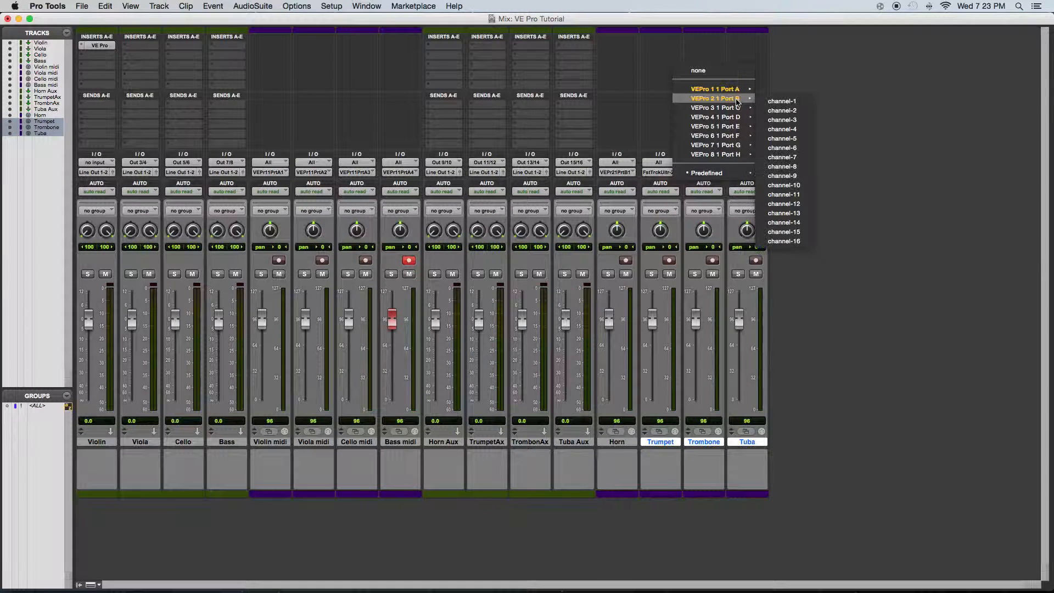
pyautogui.click(783, 110)
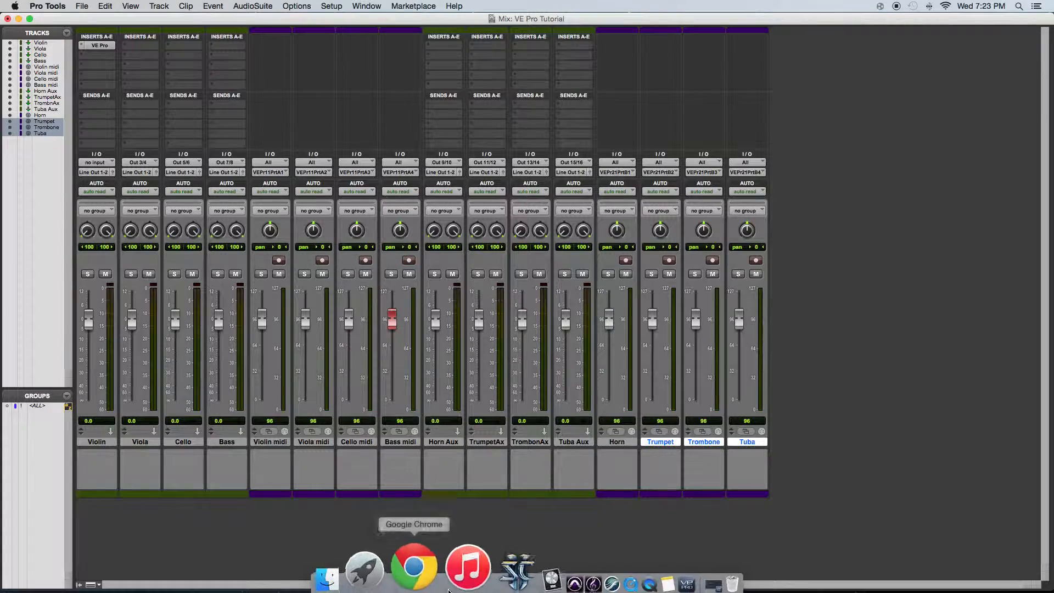
# Switch to Vienna Ensemble Pro and set the Kontakt 5 1 channel's MIDI input to 2 VE PRO Plugin MIDI In 2
pyautogui.click(646, 581)
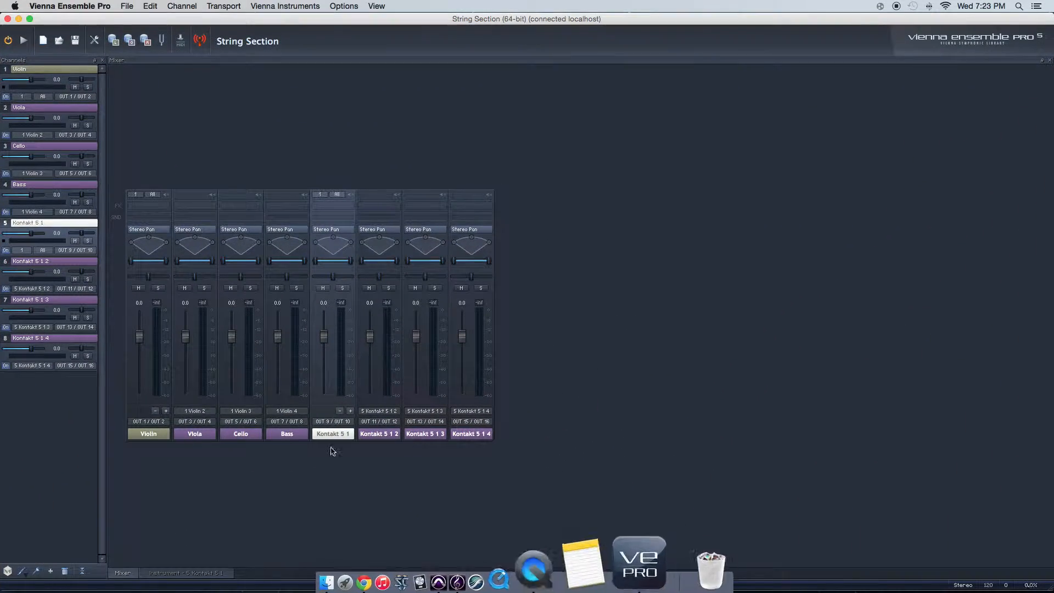
pyautogui.click(324, 433)
pyautogui.click(204, 76)
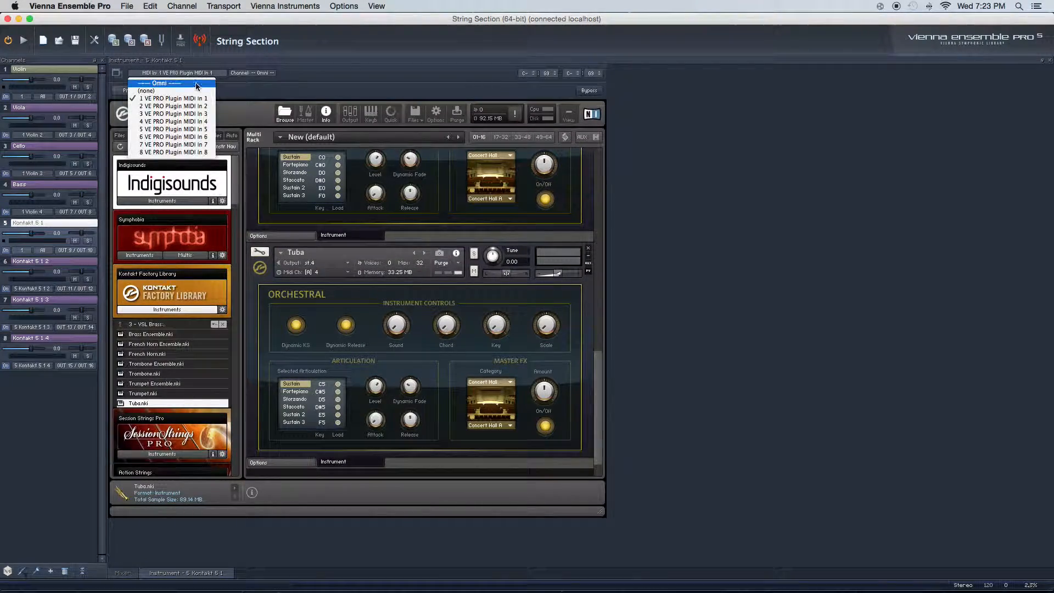
pyautogui.click(198, 82)
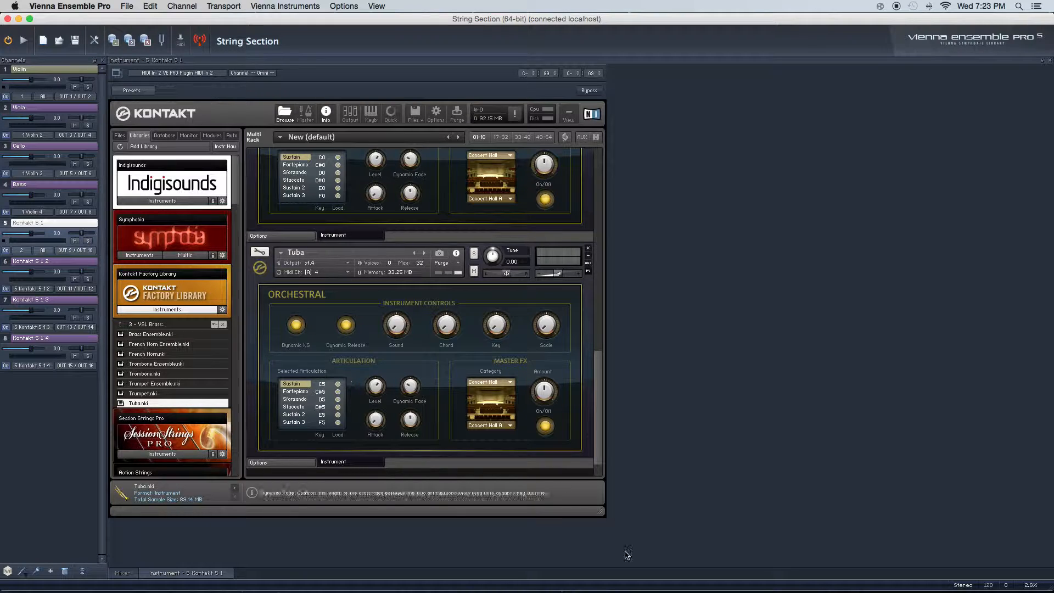
pyautogui.moveTo(633, 588)
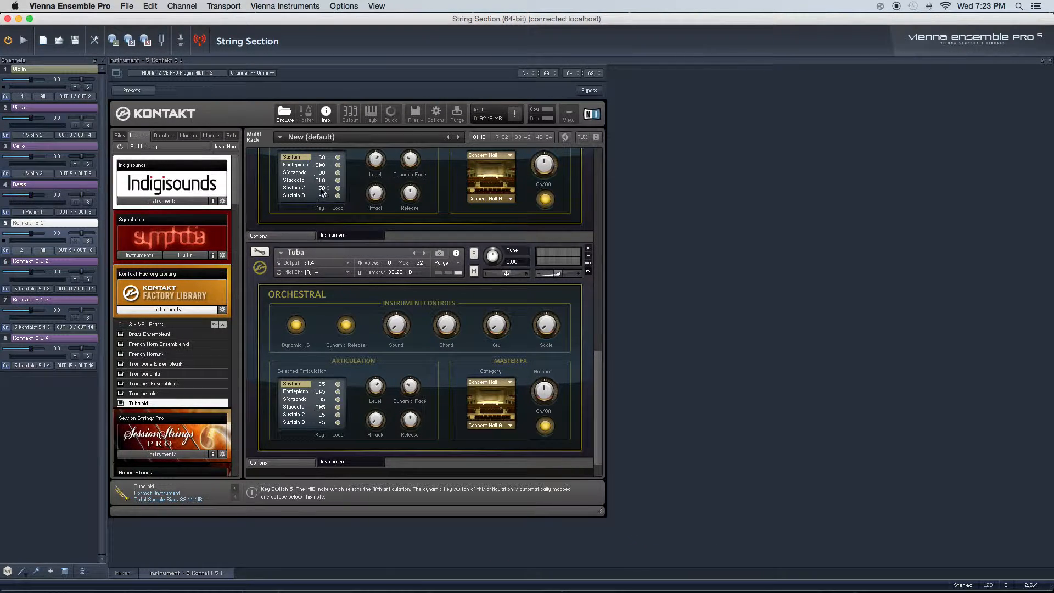
pyautogui.scroll(6, 421, 255)
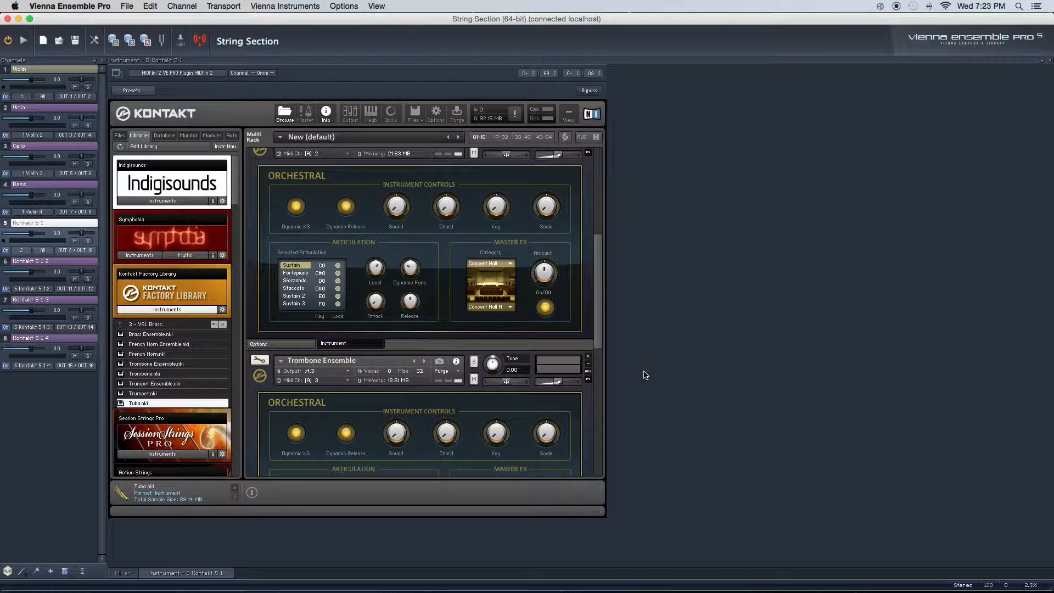
# Examine the output and MIDI channel assignments of the brass instruments in the Kontakt rack
pyautogui.scroll(6, 311, 179)
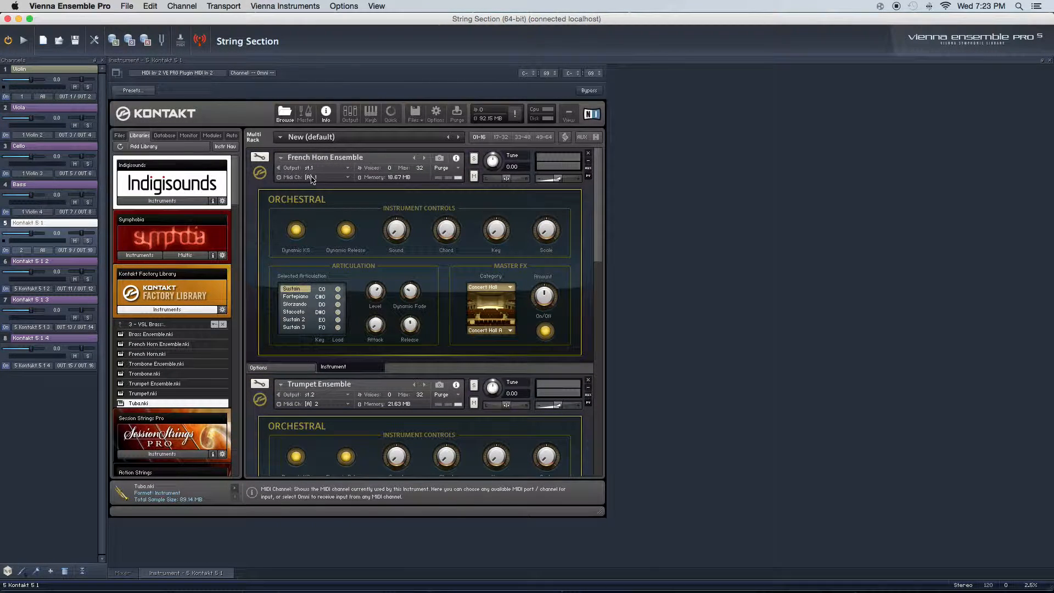
pyautogui.click(311, 179)
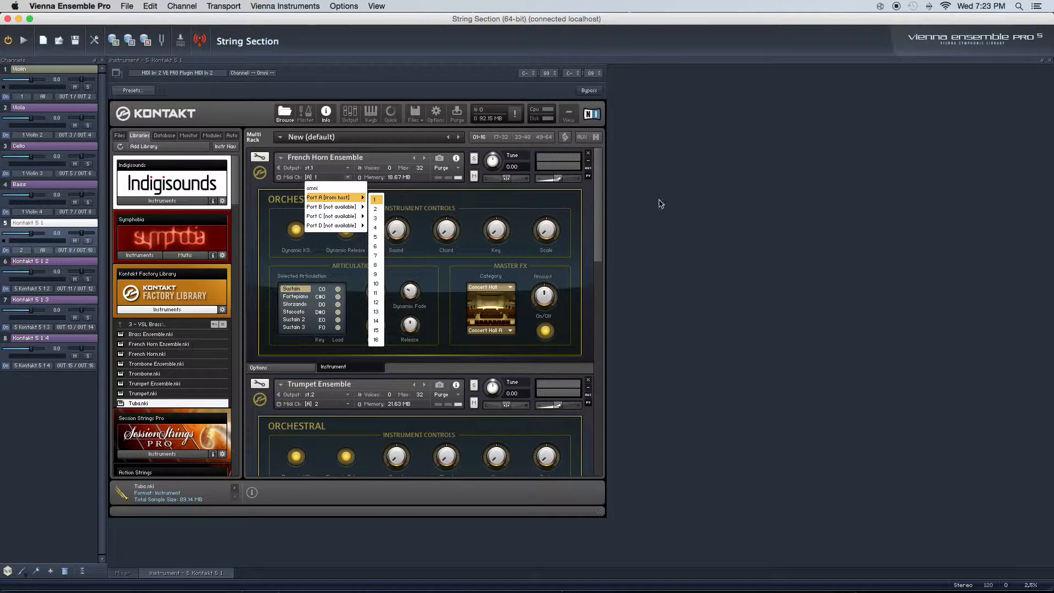
pyautogui.click(344, 181)
pyautogui.scroll(-5, 329, 205)
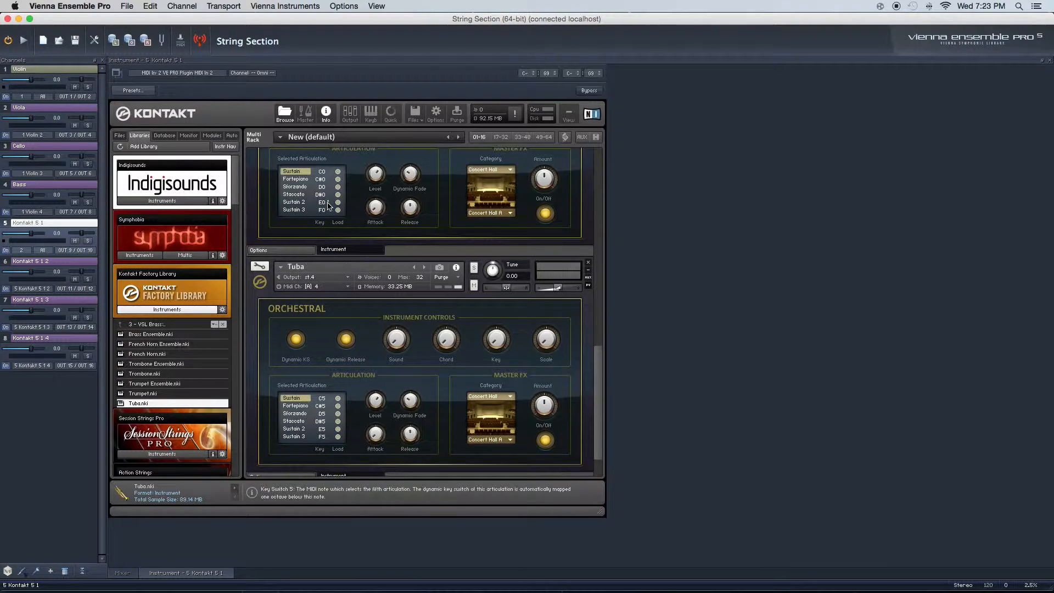
pyautogui.scroll(6, 328, 205)
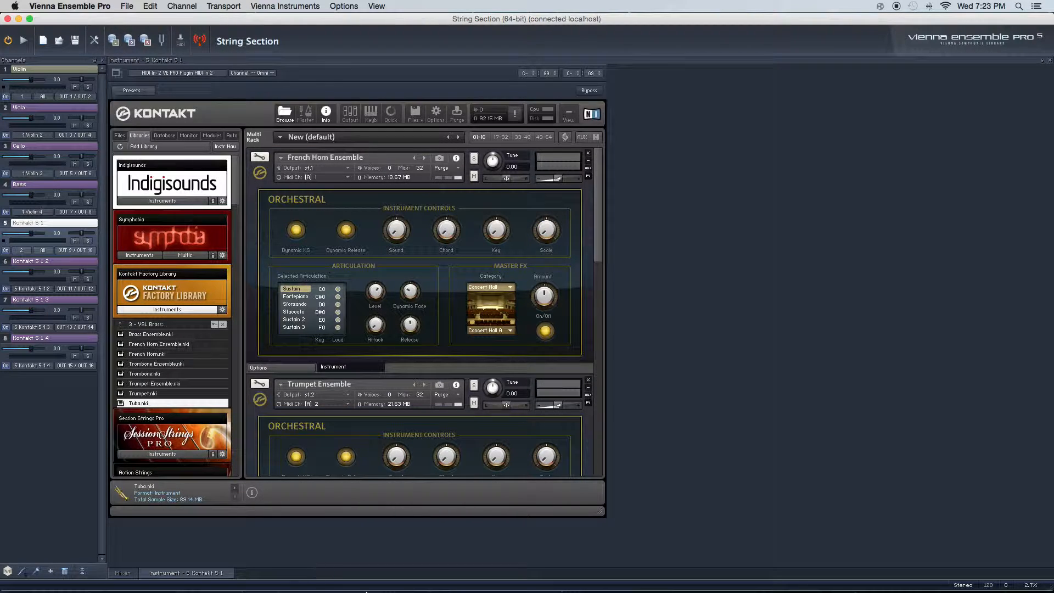
# Switch to Pro Tools and record-enable the Horn, Trumpet, Trombone and Tuba MIDI tracks in turn to test the routing
pyautogui.moveTo(340, 590)
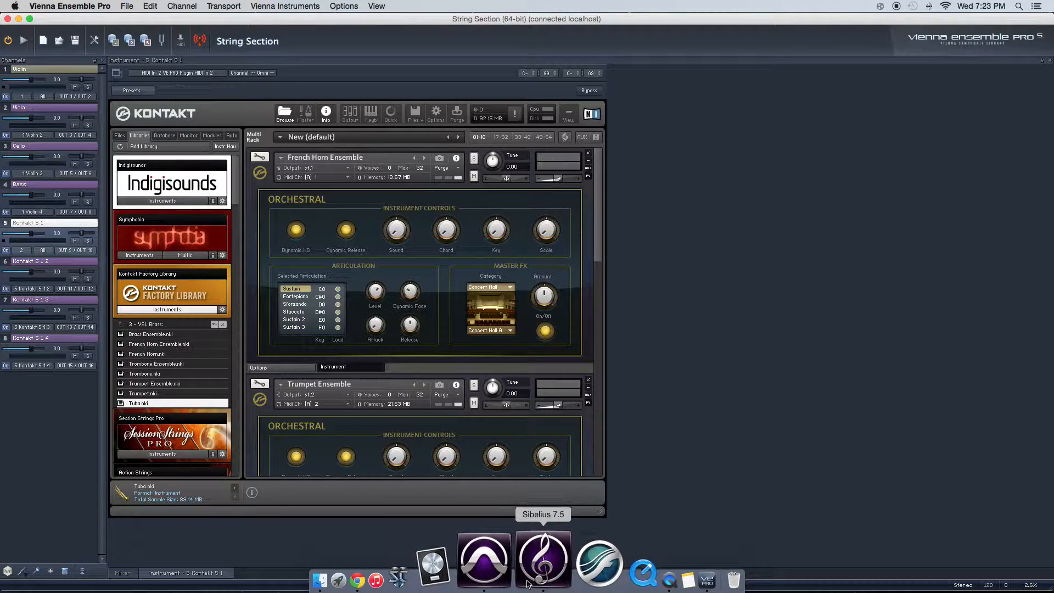
pyautogui.click(484, 571)
pyautogui.click(629, 260)
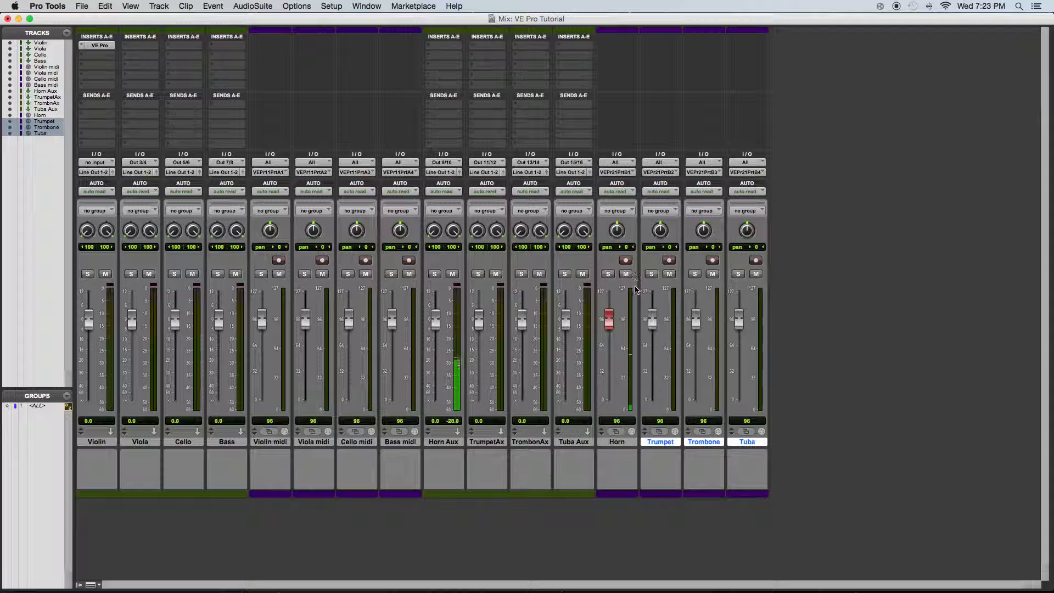
pyautogui.click(668, 260)
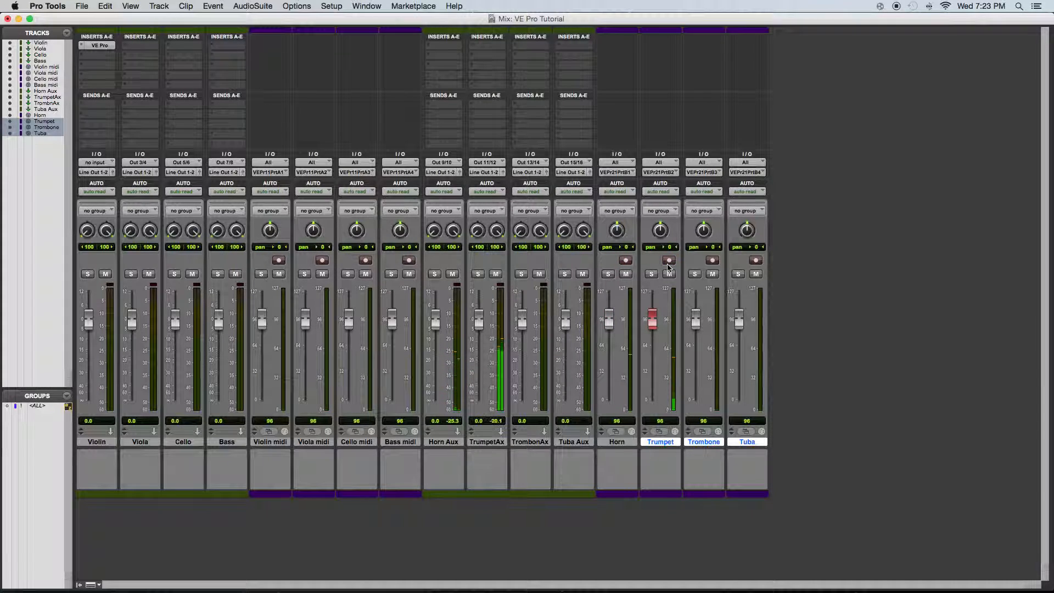
pyautogui.click(712, 260)
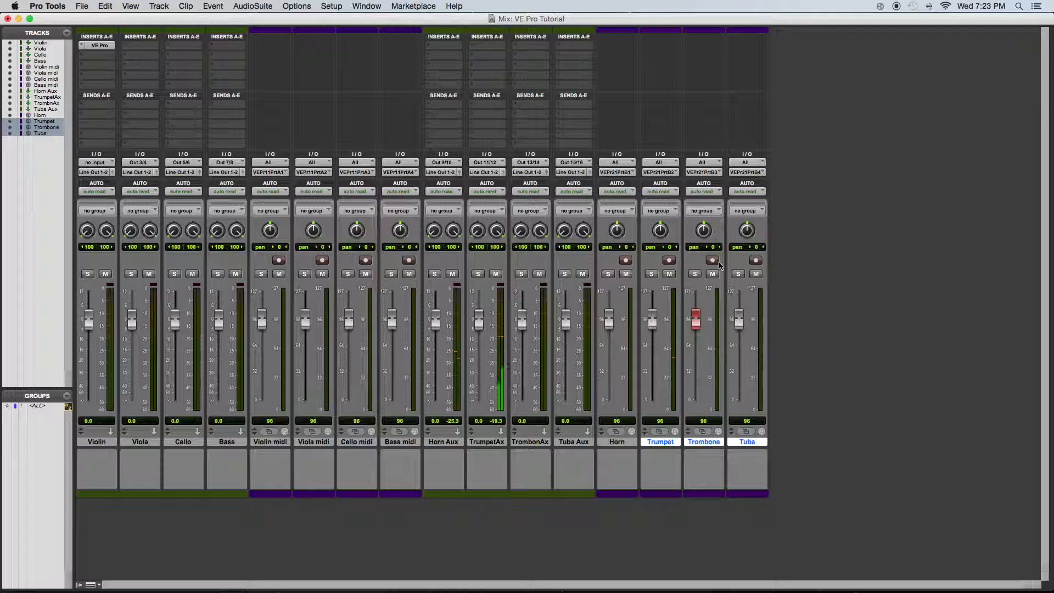
pyautogui.click(756, 262)
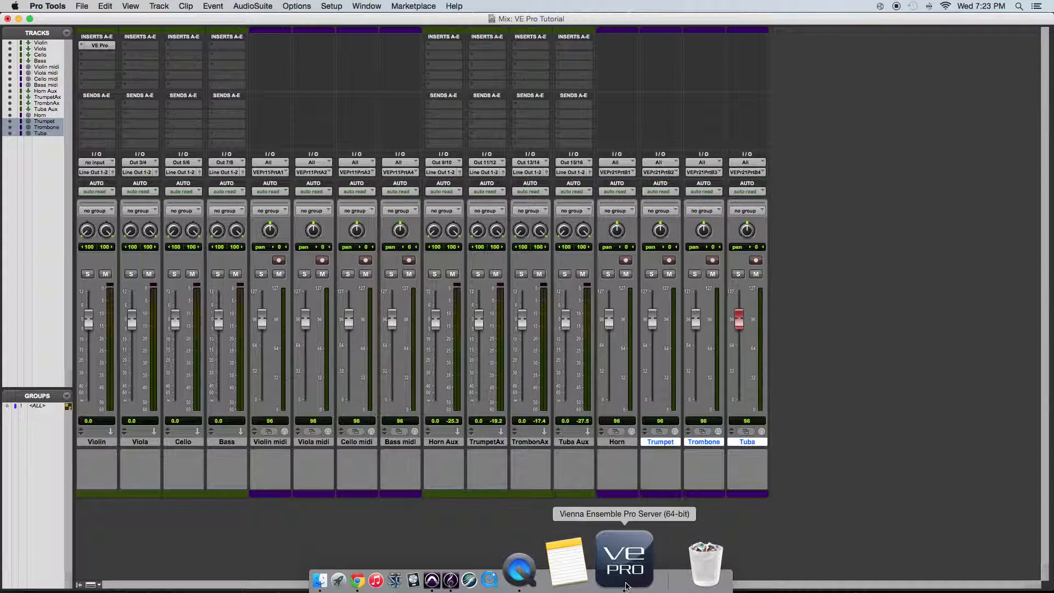
# Switch to Vienna Ensemble Pro Server, put the String Section window away and add an instance named Woodwinds
pyautogui.click(626, 585)
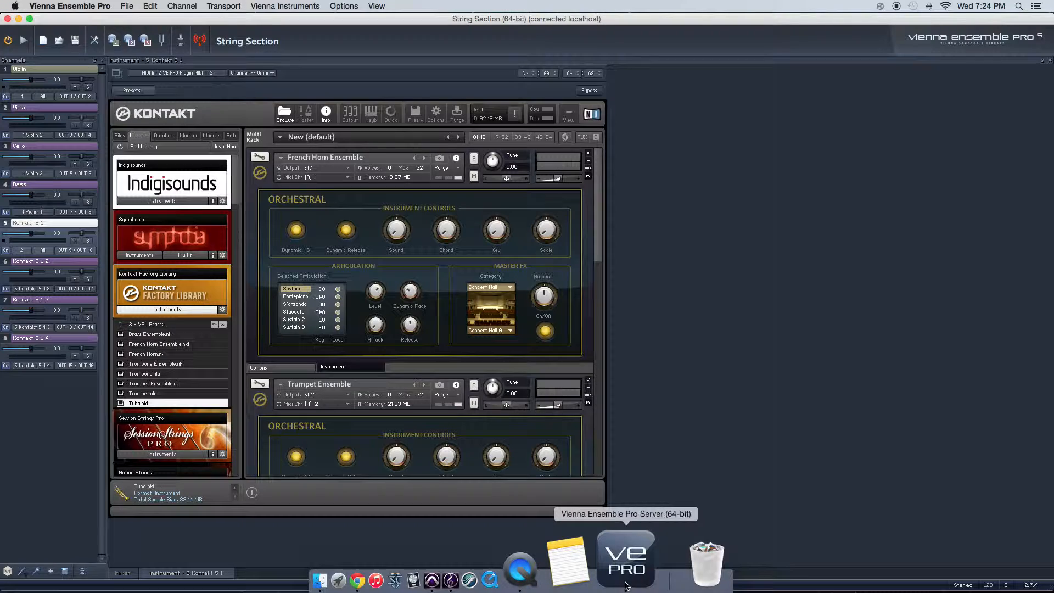
pyautogui.click(19, 19)
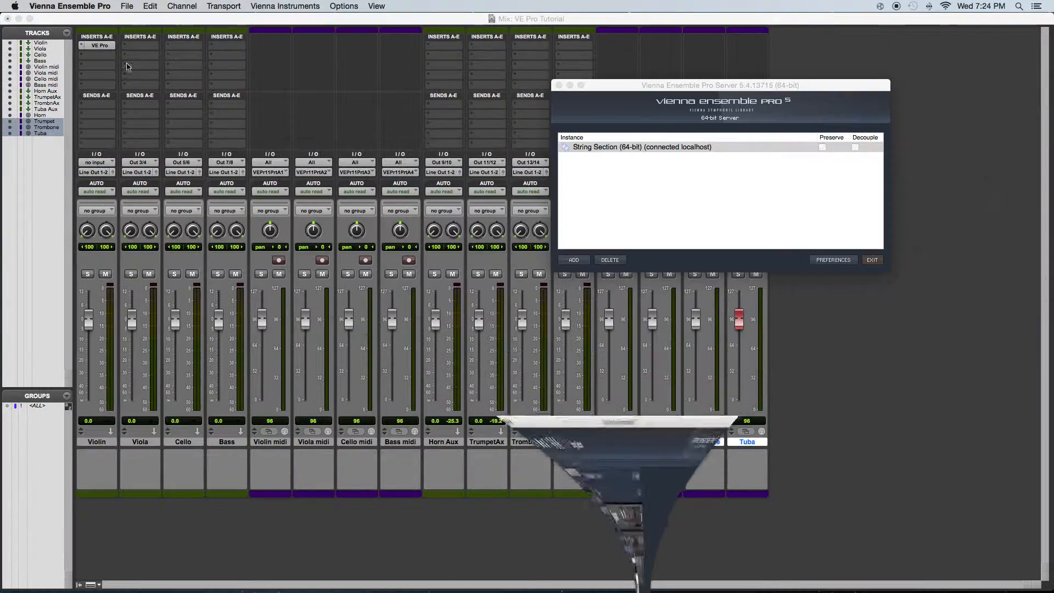
pyautogui.click(626, 92)
pyautogui.moveTo(626, 94); pyautogui.dragTo(567, 119)
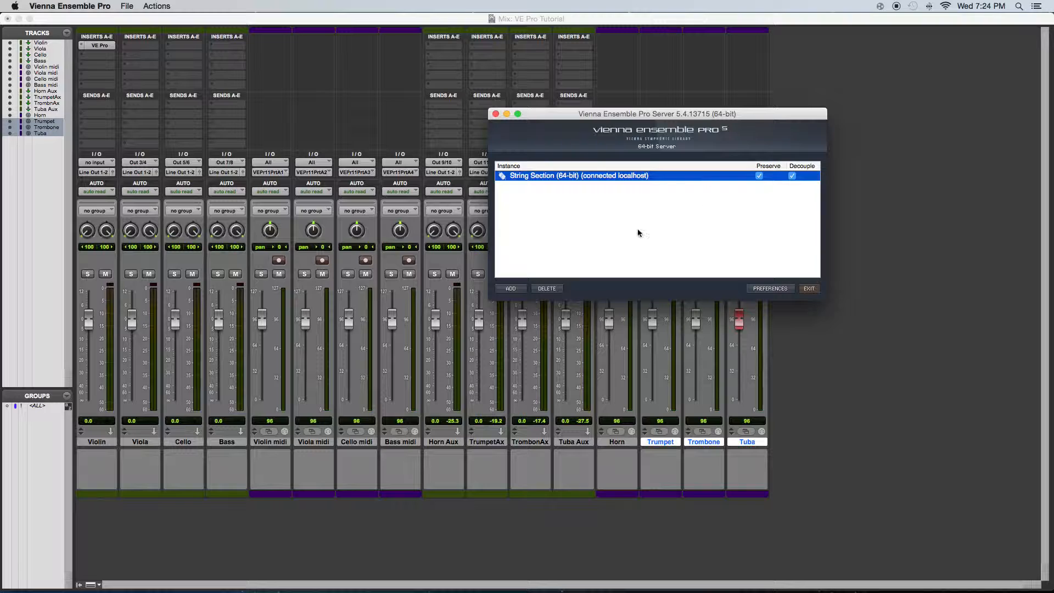
pyautogui.click(511, 289)
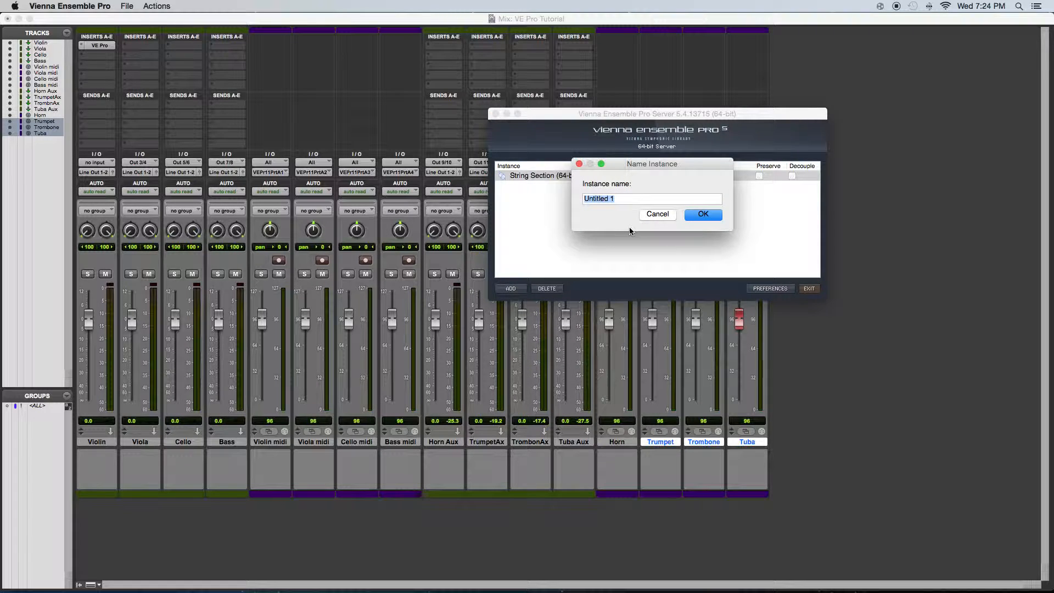
pyautogui.write('Woodwinds')
pyautogui.press('Return')
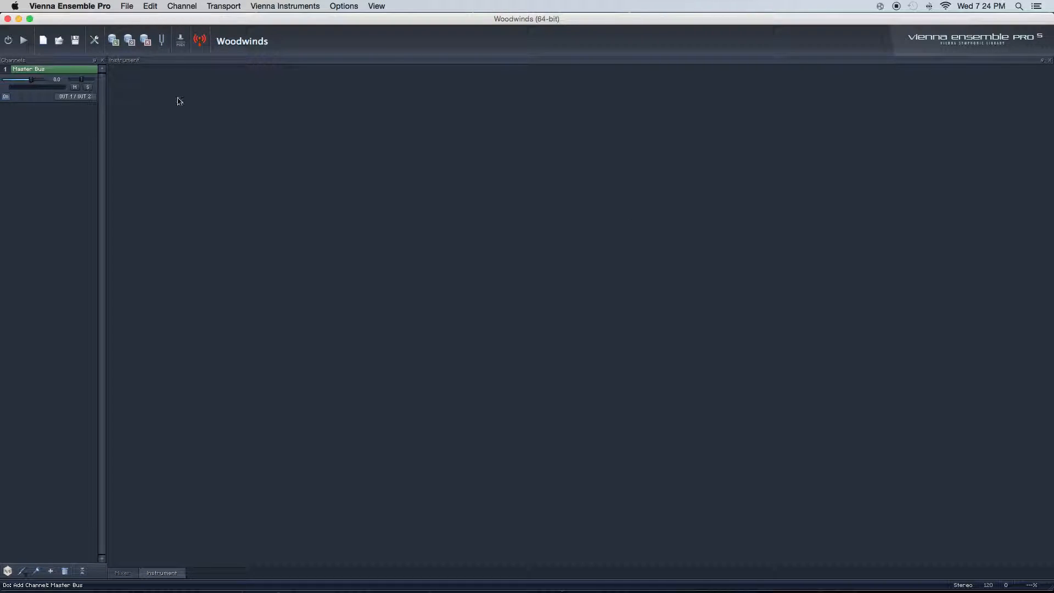
# Close the Woodwinds window, look over both instances in the server list and reopen Woodwinds
pyautogui.click(8, 19)
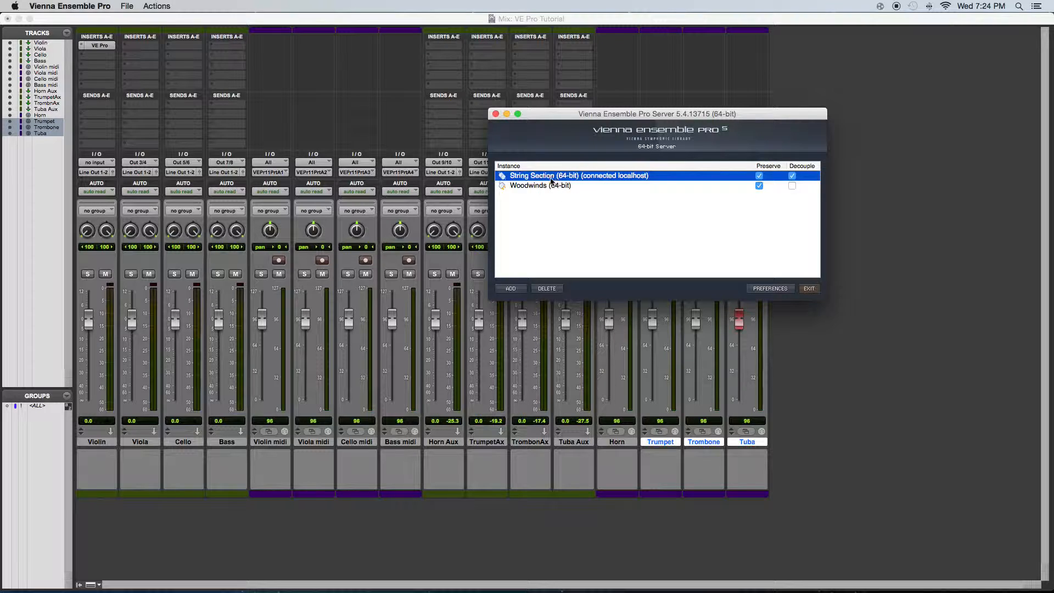
pyautogui.click(526, 187)
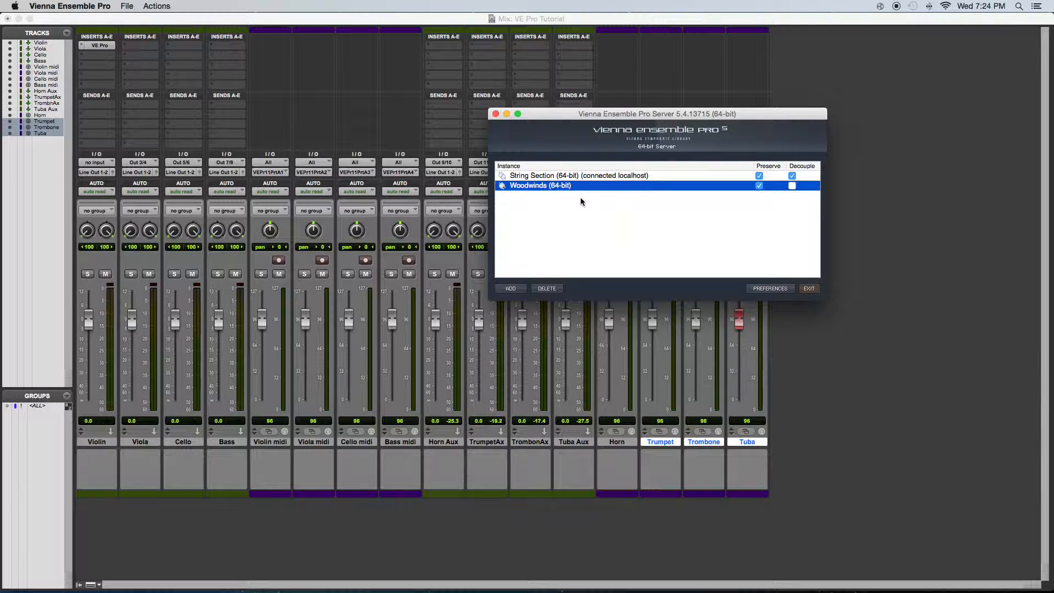
pyautogui.click(544, 175)
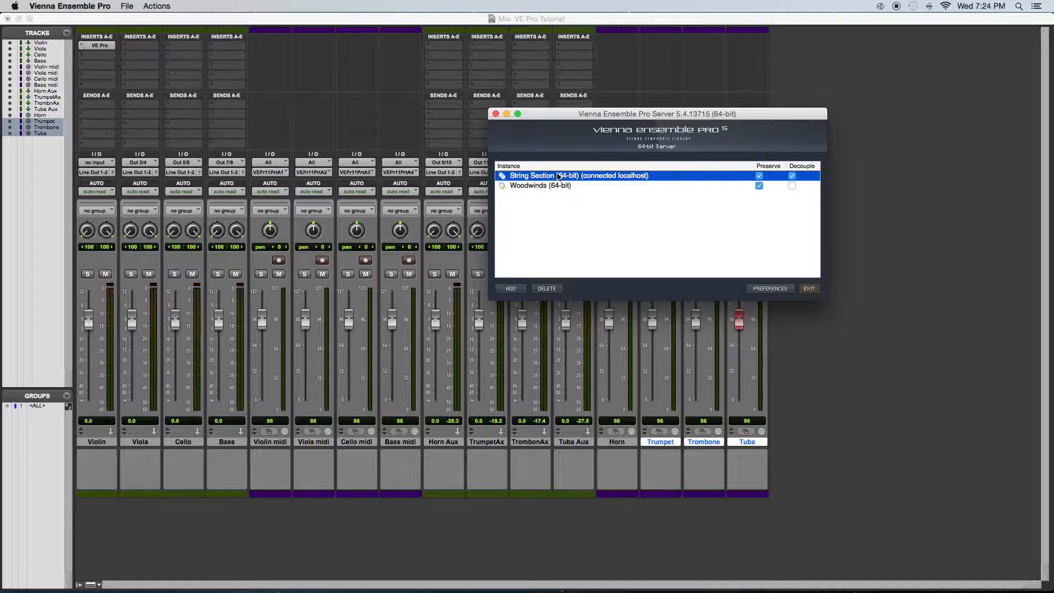
pyautogui.doubleClick(541, 186)
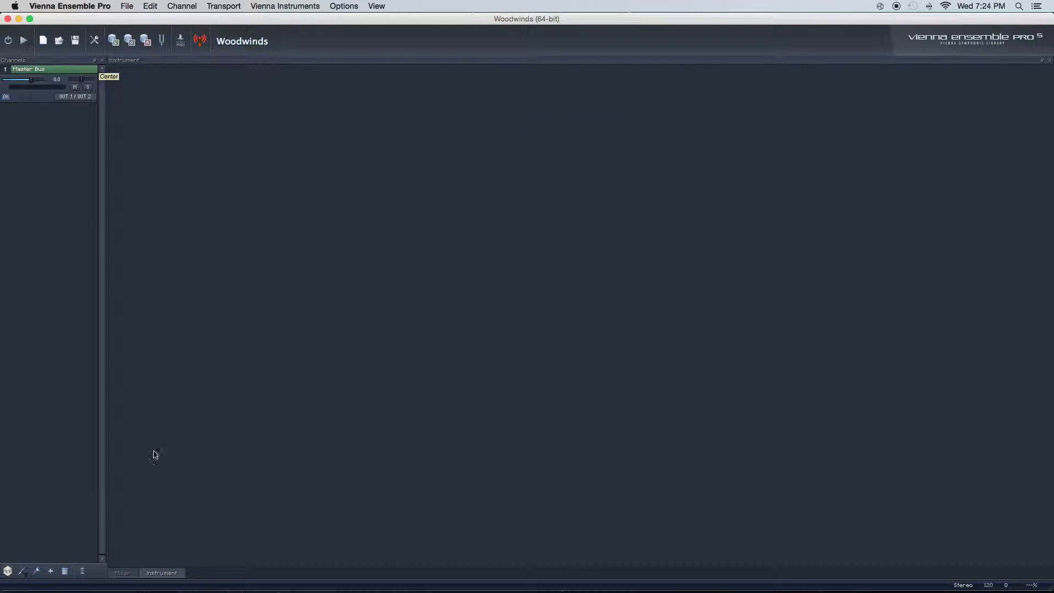
# Delete the Master Bus channel from the Woodwinds mixer
pyautogui.click(128, 573)
pyautogui.click(154, 439)
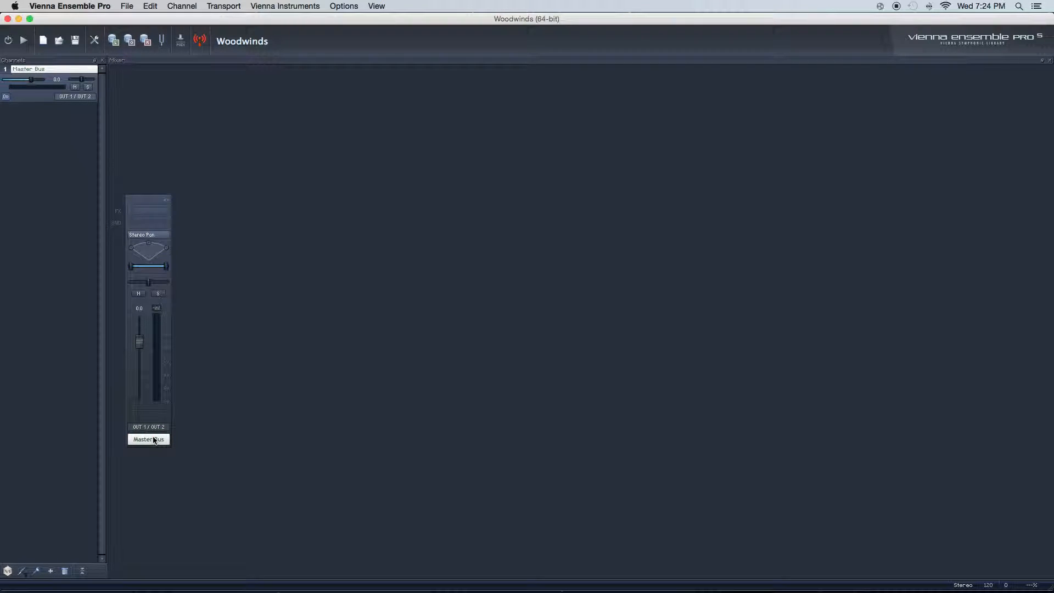
pyautogui.press('Delete')
# Add a Native Instruments Kontakt 5 plug-in to the Woodwinds instance
pyautogui.click(7, 571)
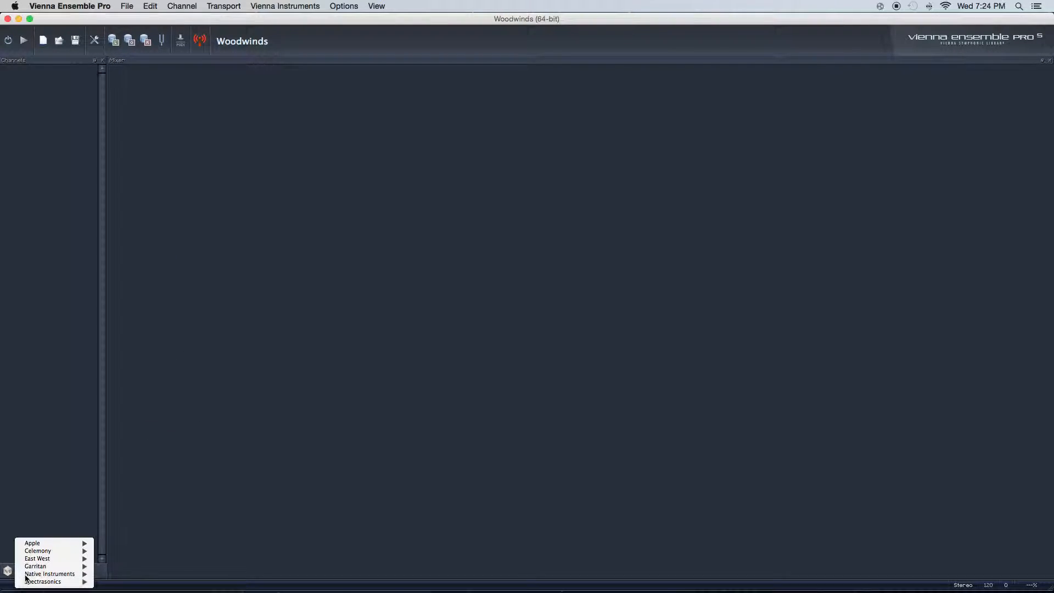
pyautogui.moveTo(50, 574)
pyautogui.moveTo(133, 568)
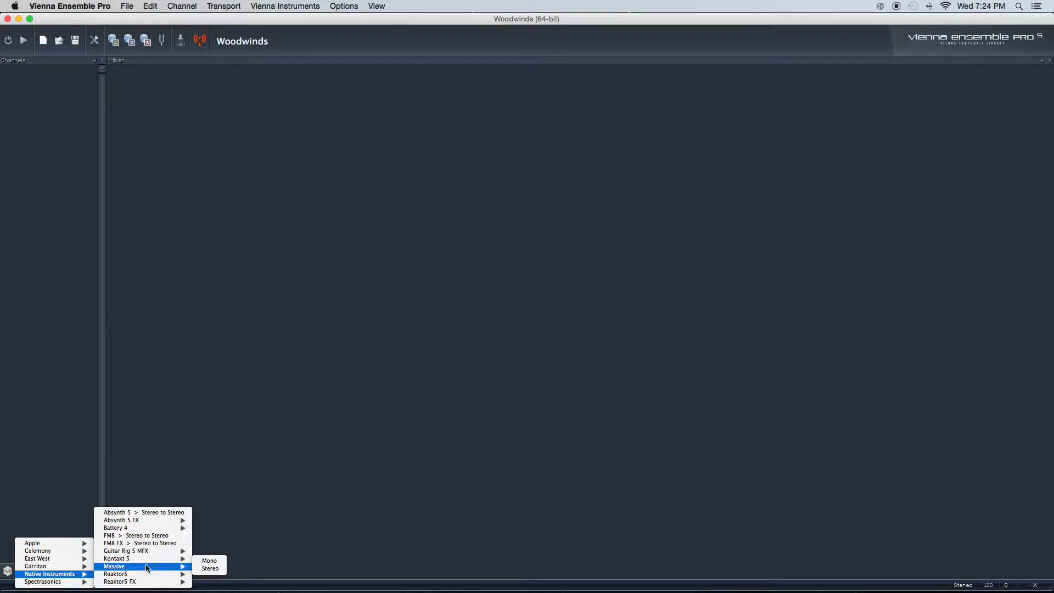
pyautogui.click(210, 568)
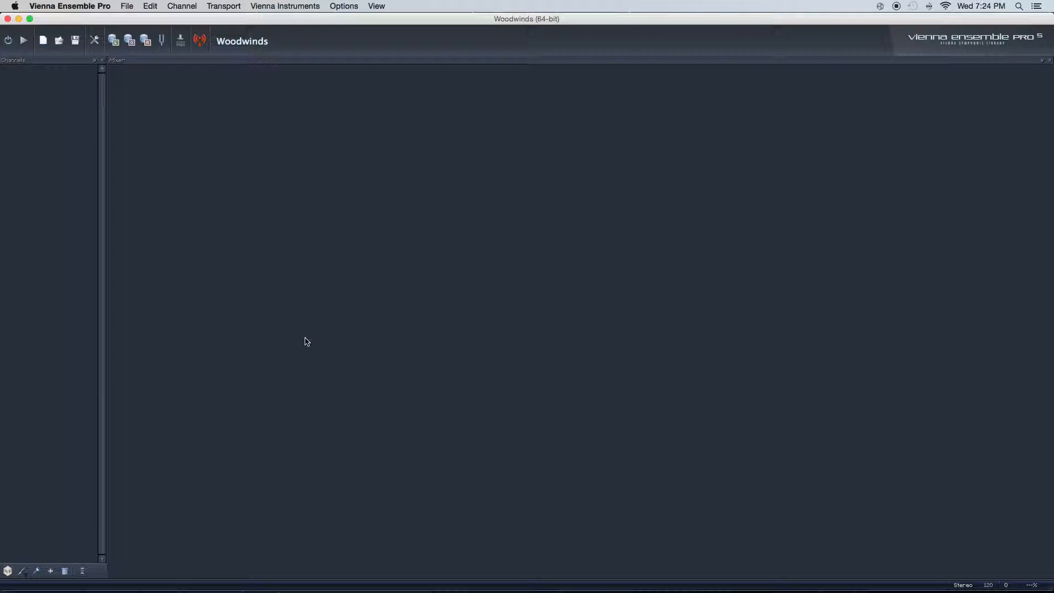
# Load Piccolo, Flute, Clarinet and Bassoon from the VSL Woodwinds folder of the Kontakt Factory Library
pyautogui.click(164, 310)
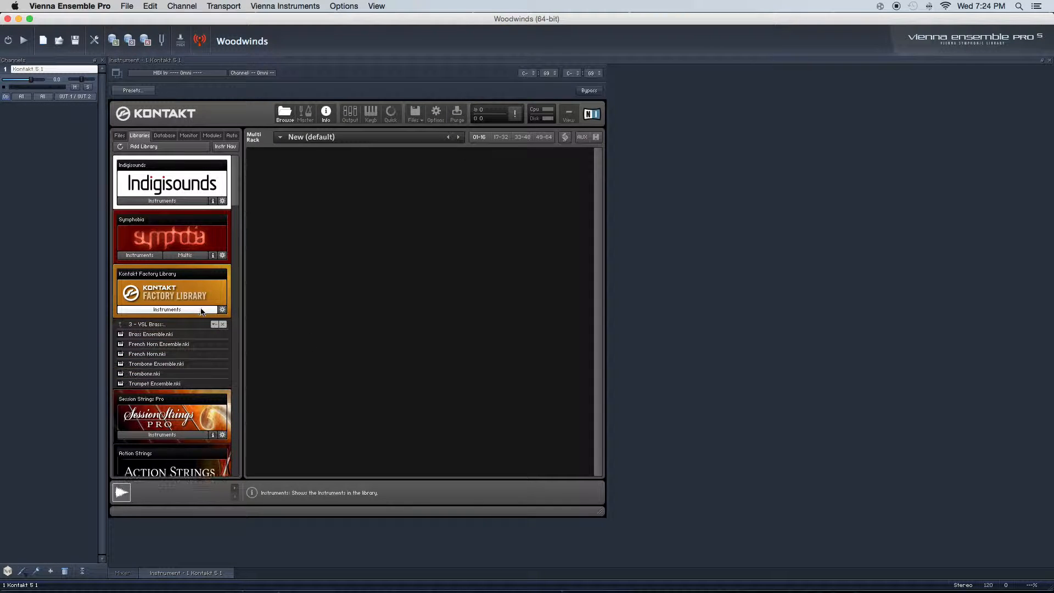
pyautogui.click(172, 344)
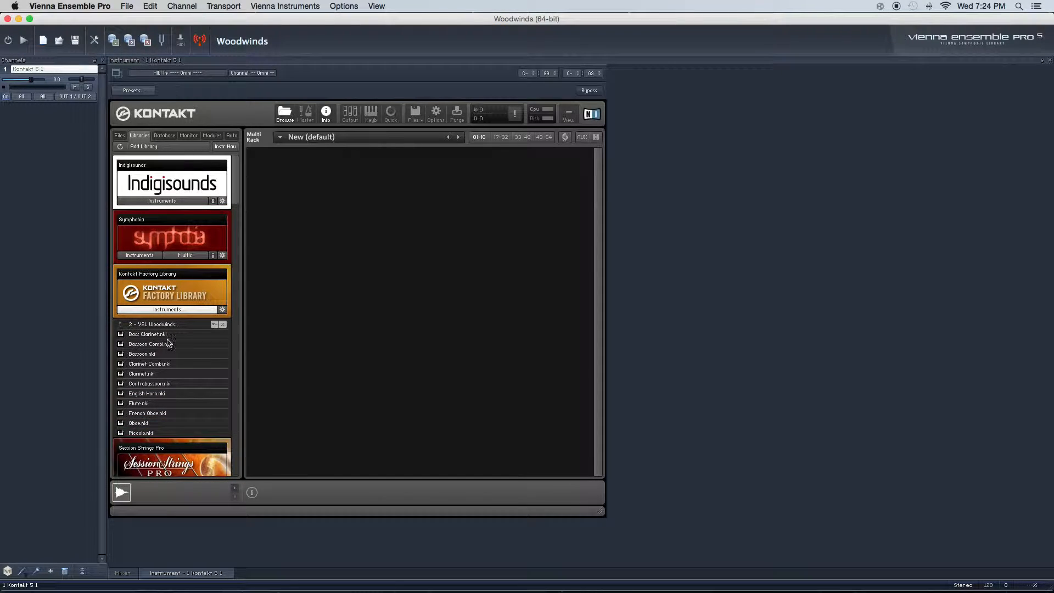
pyautogui.doubleClick(158, 433)
pyautogui.click(153, 404)
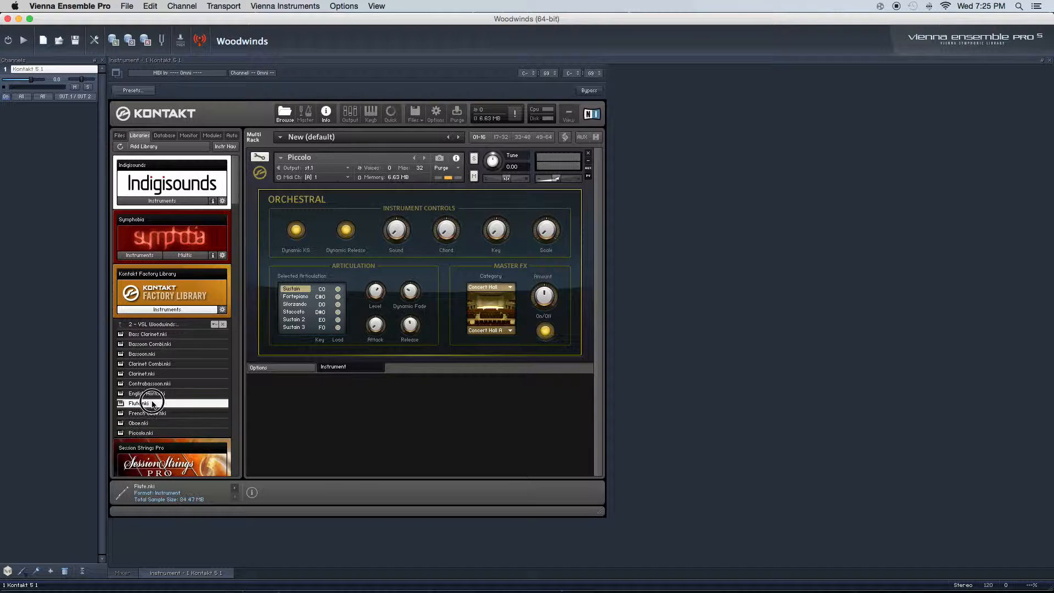
pyautogui.doubleClick(153, 403)
pyautogui.doubleClick(153, 373)
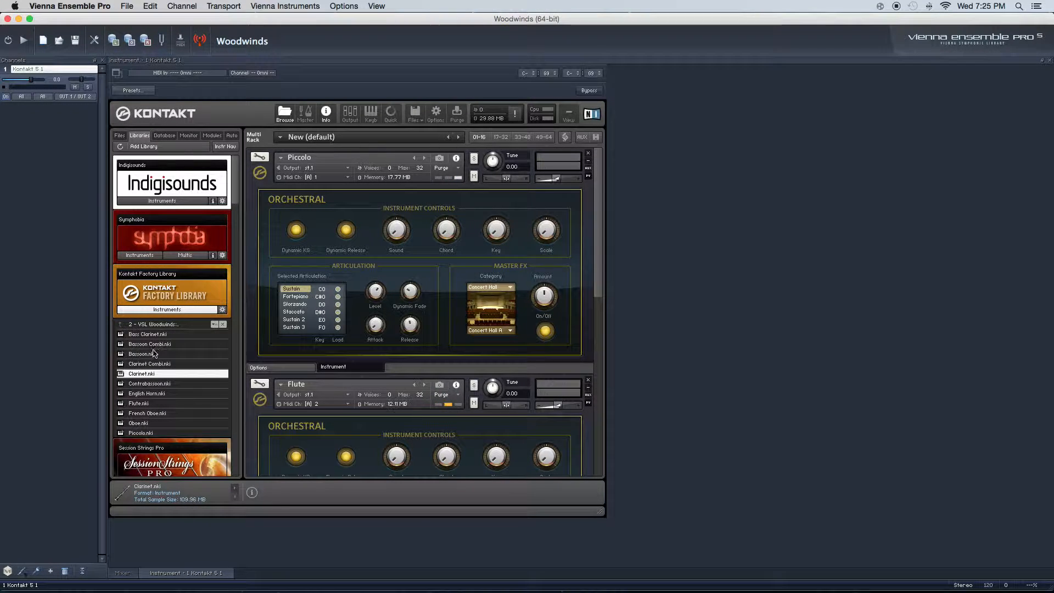
pyautogui.doubleClick(155, 353)
# Assign the Flute, Clarinet and Bassoon instruments to Kontakt outputs st.2, st.3 and st.4 respectively
pyautogui.scroll(-10, 397, 300)
pyautogui.scroll(10, 397, 300)
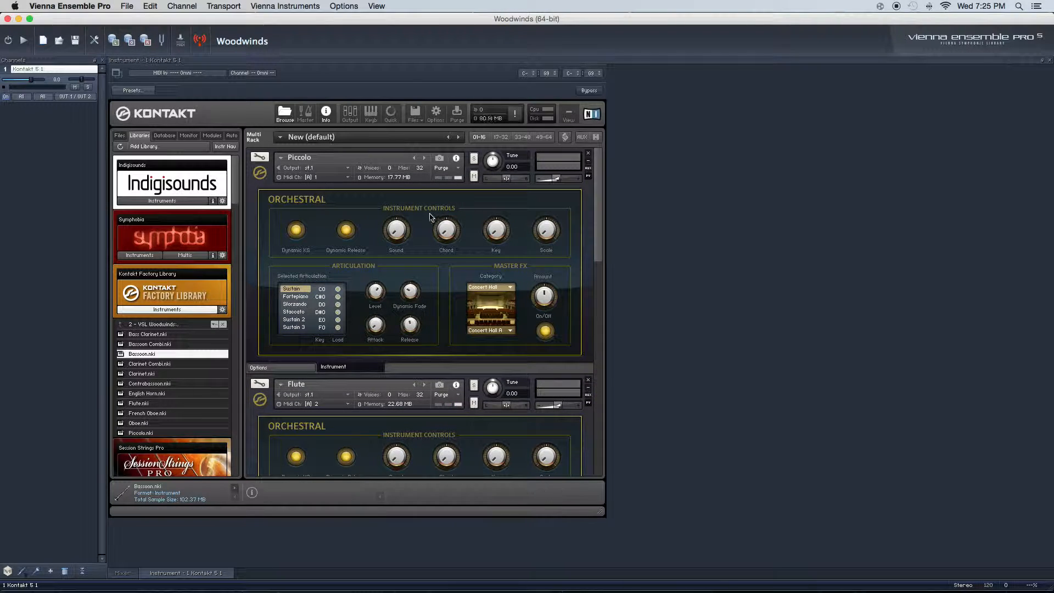
pyautogui.scroll(-5, 433, 216)
pyautogui.click(327, 269)
pyautogui.click(327, 299)
pyautogui.scroll(-5, 328, 302)
pyautogui.click(326, 347)
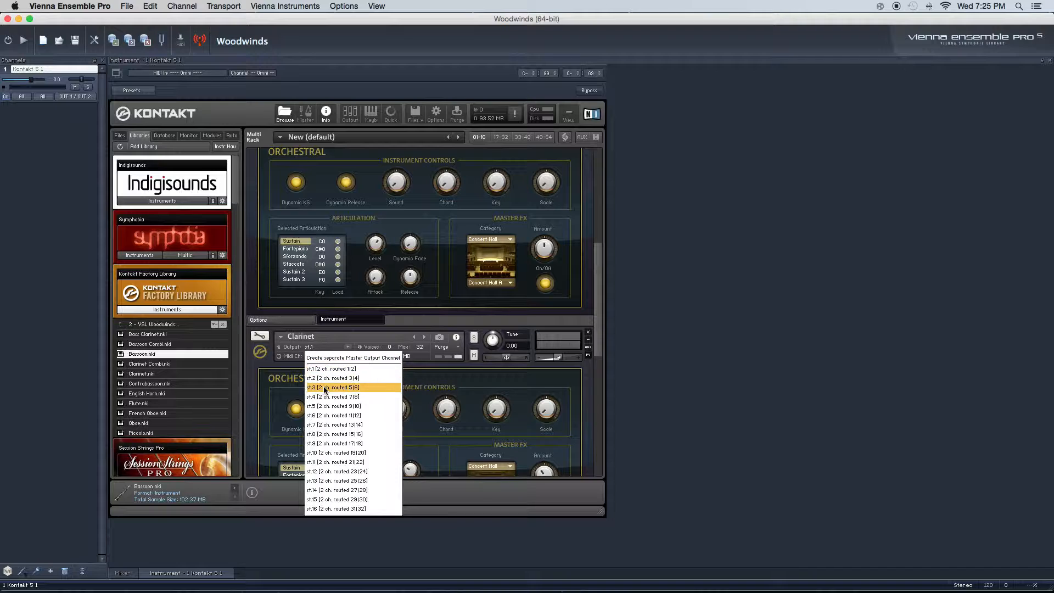
pyautogui.click(325, 387)
pyautogui.scroll(-5, 326, 387)
pyautogui.click(327, 387)
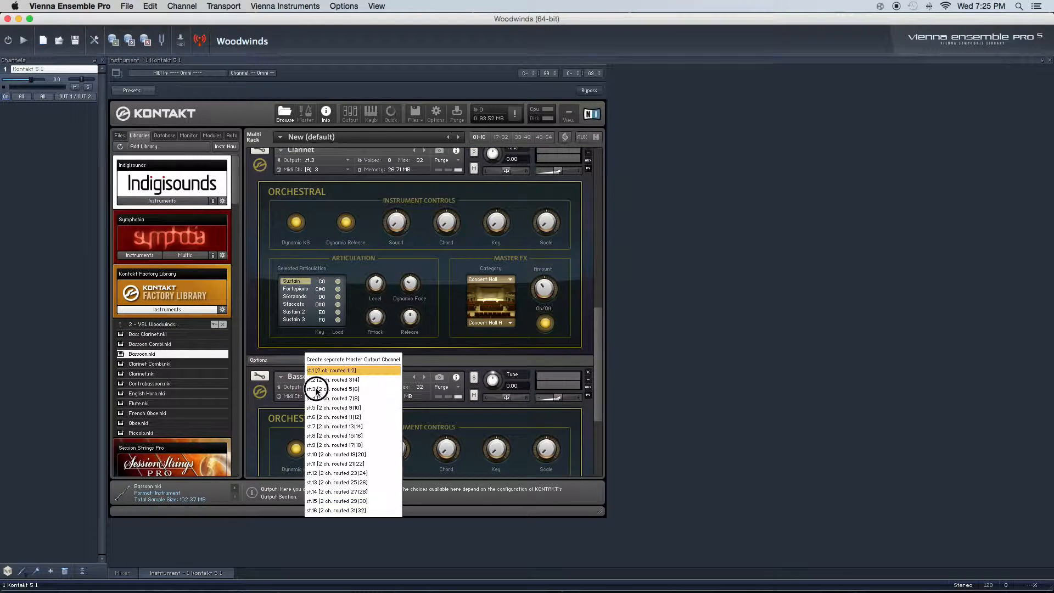
pyautogui.click(324, 399)
pyautogui.scroll(10, 330, 385)
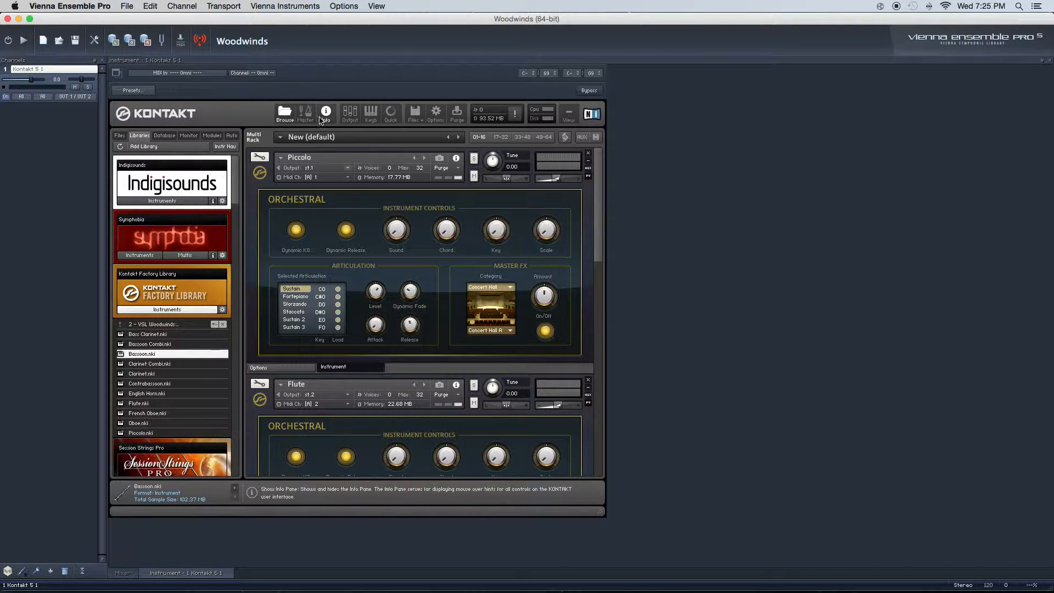
# Reassign the Kontakt outputs so Flute shares st.1 with Piccolo, Clarinet uses st.2 and Bassoon uses st.3
pyautogui.click(324, 394)
pyautogui.click(324, 371)
pyautogui.scroll(-3, 317, 434)
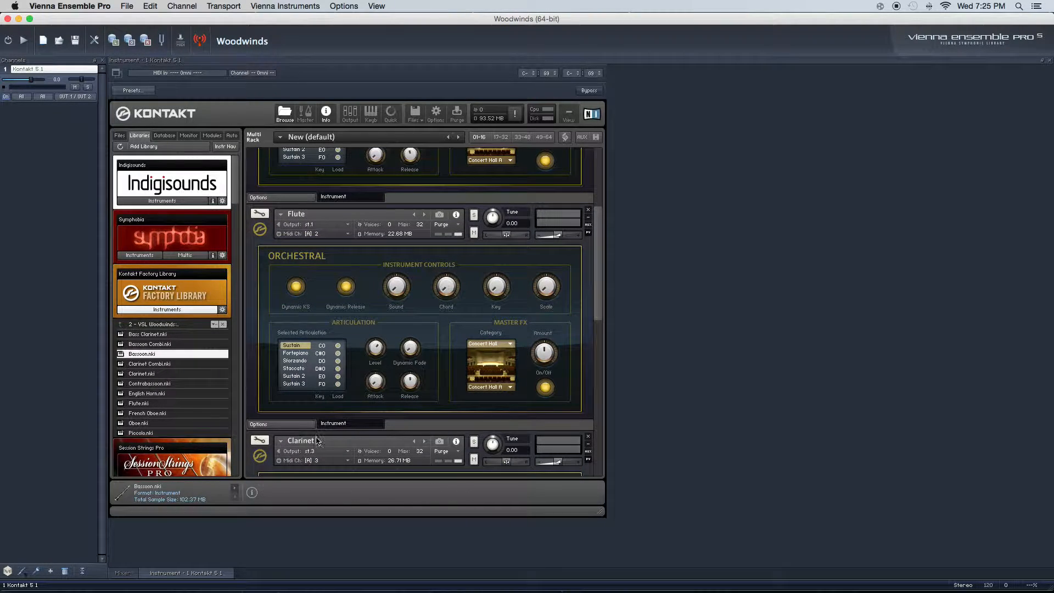
pyautogui.click(324, 451)
pyautogui.click(324, 387)
pyautogui.scroll(-5, 323, 409)
pyautogui.scroll(-3, 322, 408)
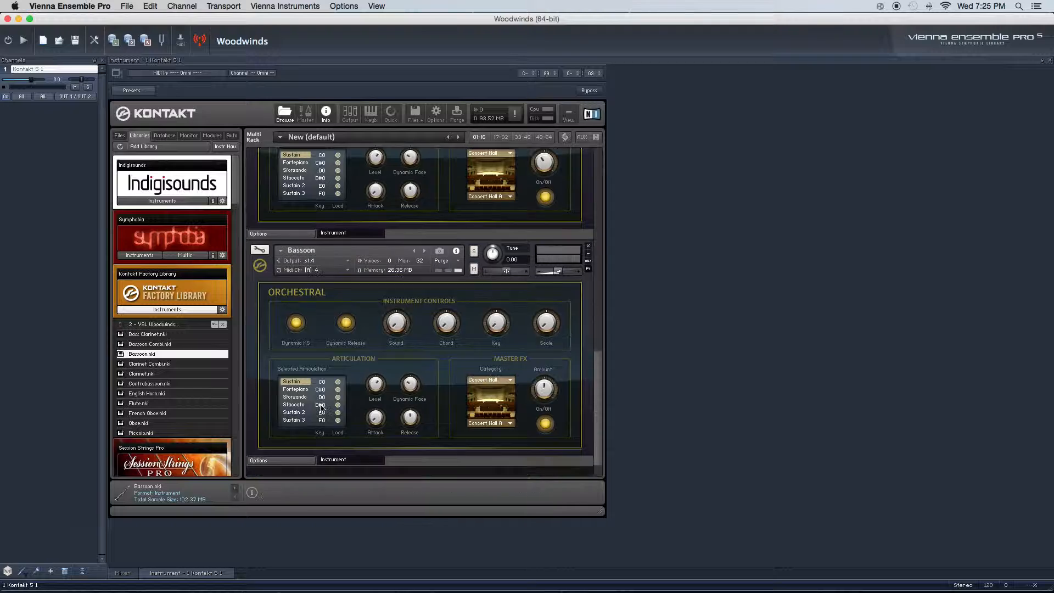
pyautogui.click(324, 260)
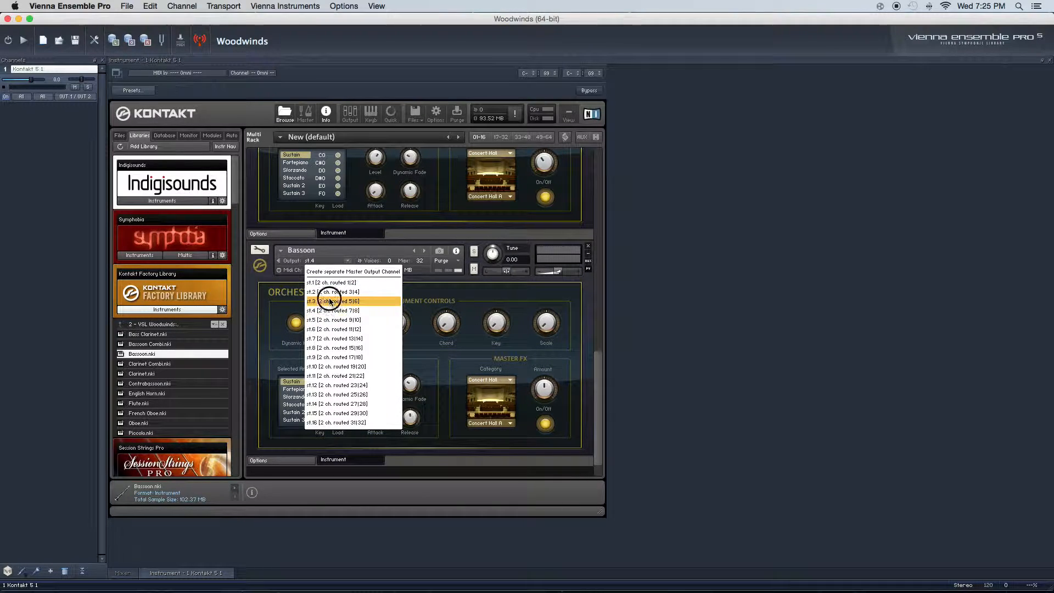
pyautogui.click(331, 301)
# Add two extra output channels for the Kontakt 5 1 plug-in in the Woodwinds mixer
pyautogui.click(123, 573)
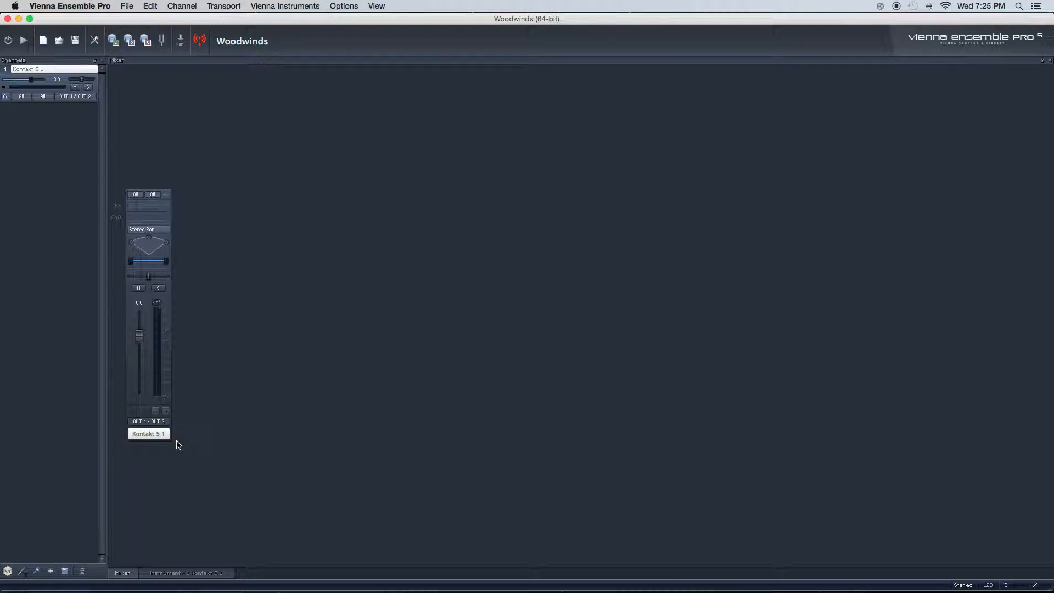
pyautogui.click(165, 410)
pyautogui.click(165, 410)
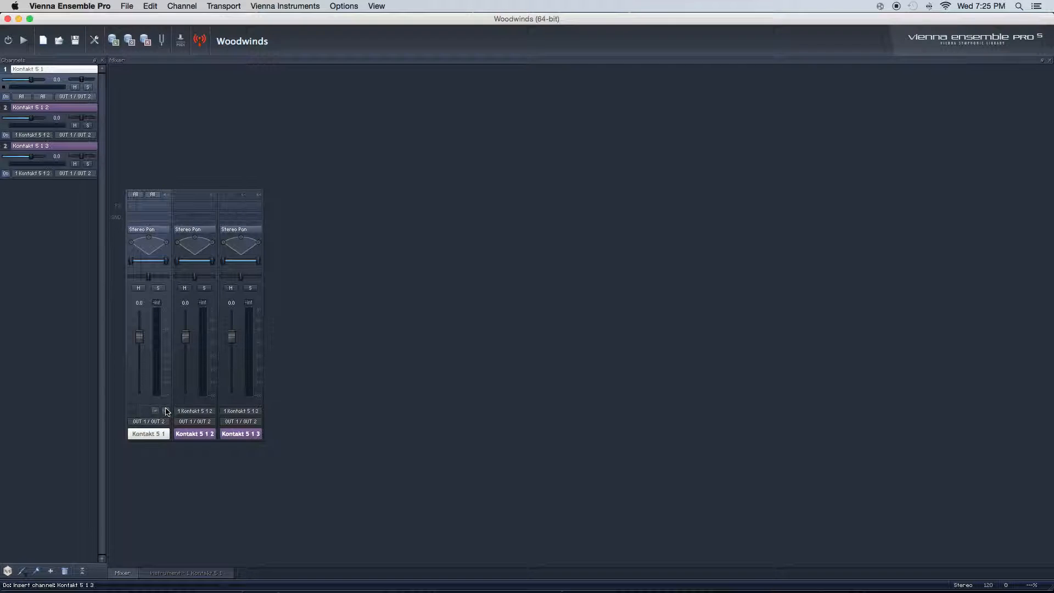
# Rename the first Kontakt channel in the Woodwinds mixer as Flutes
pyautogui.doubleClick(147, 433)
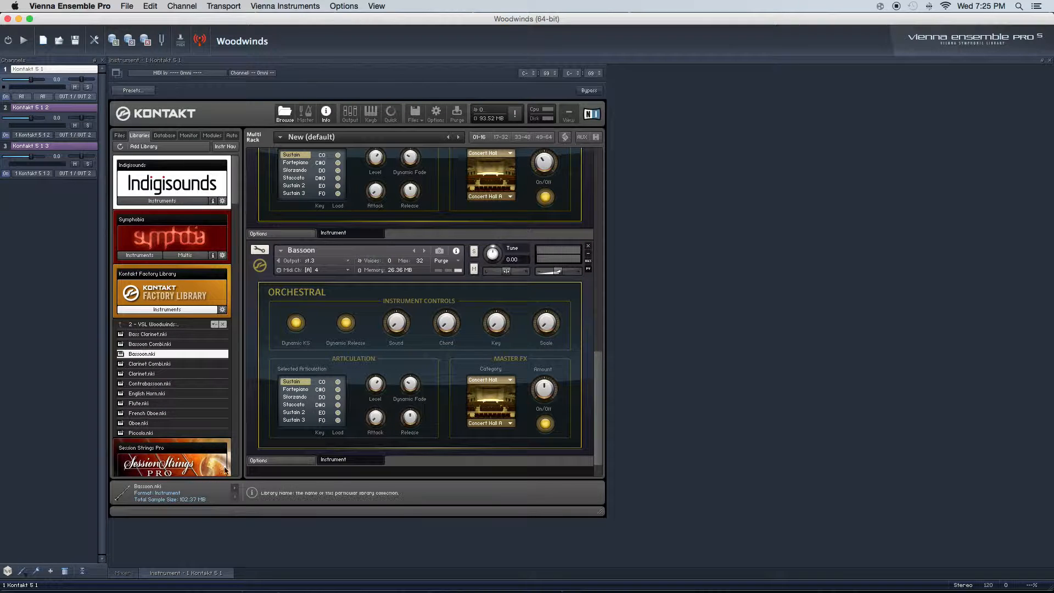
pyautogui.click(122, 573)
pyautogui.rightClick(147, 437)
pyautogui.moveTo(214, 349)
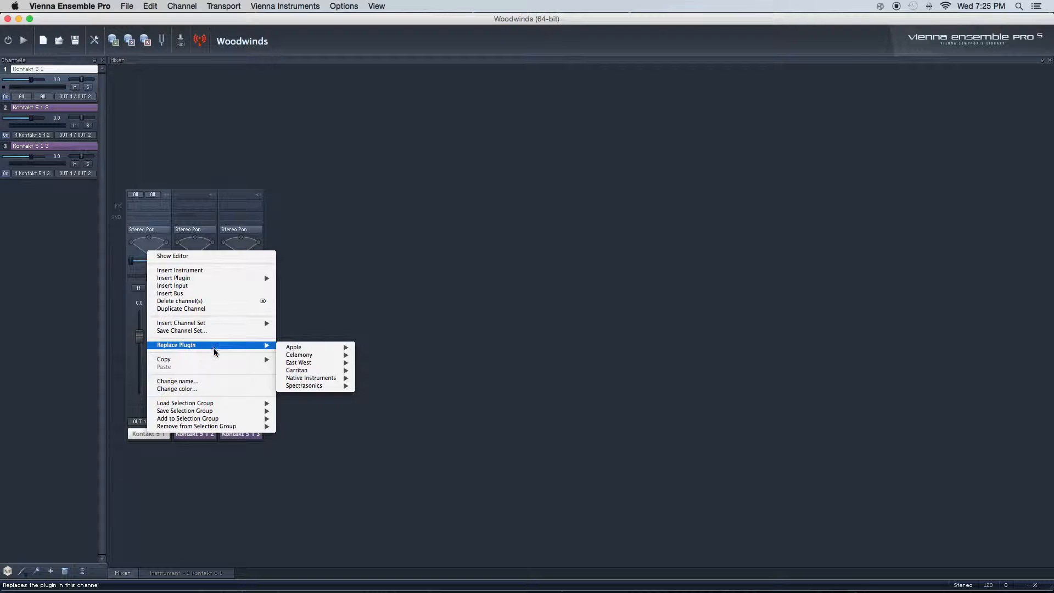
pyautogui.click(208, 381)
pyautogui.write('Flut')
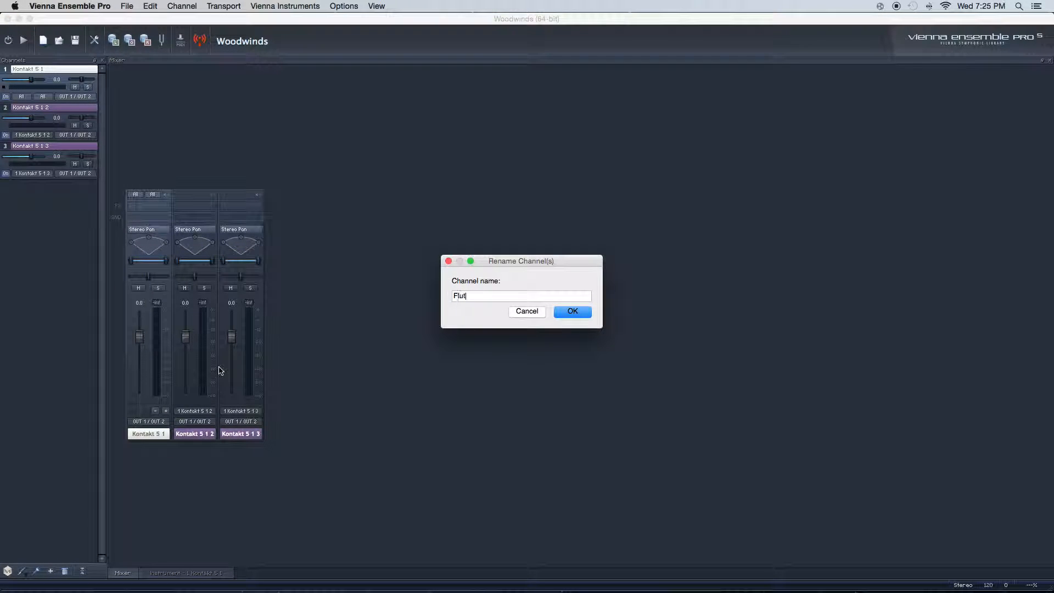
pyautogui.press('Return')
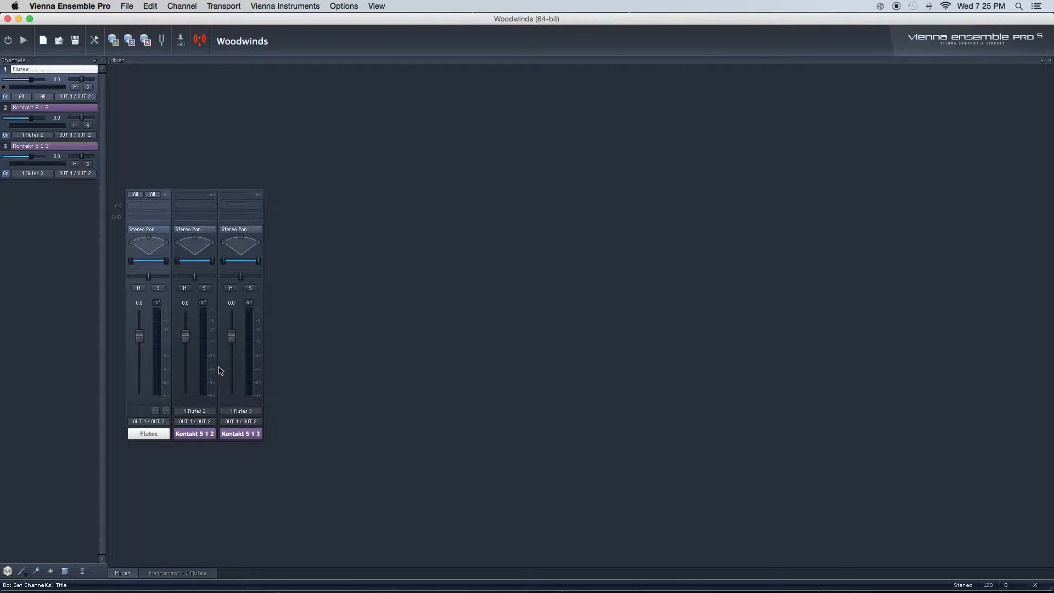
# Rename the second and third Woodwinds mixer channels as Clarinet and Bassoon
pyautogui.click(195, 434)
pyautogui.rightClick(194, 436)
pyautogui.click(230, 537)
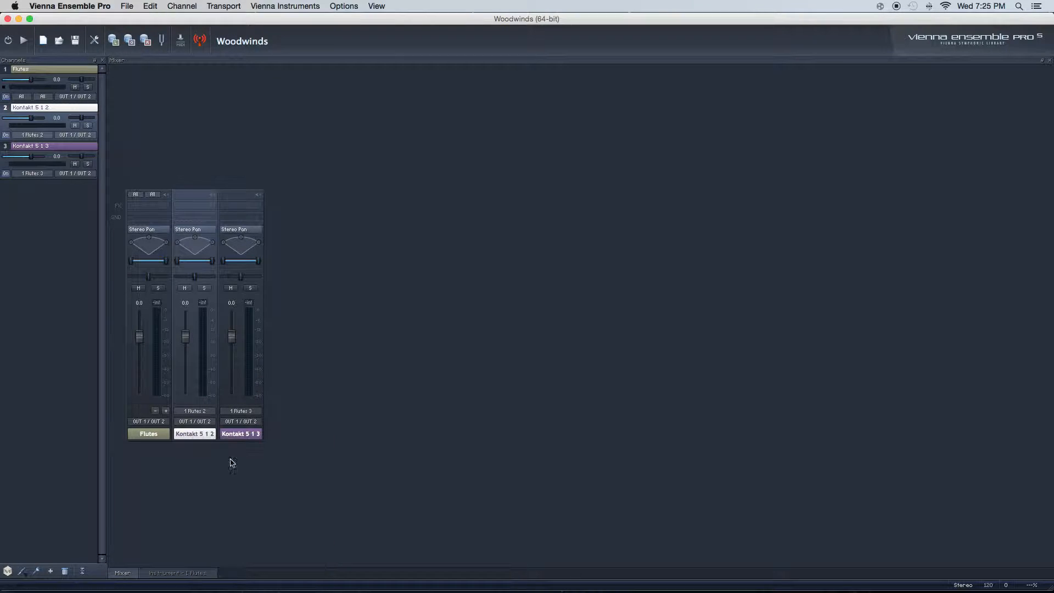
pyautogui.write('Clarinet')
pyautogui.press('Return')
pyautogui.rightClick(236, 434)
pyautogui.click(293, 387)
pyautogui.write('Bassoon')
pyautogui.press('Return')
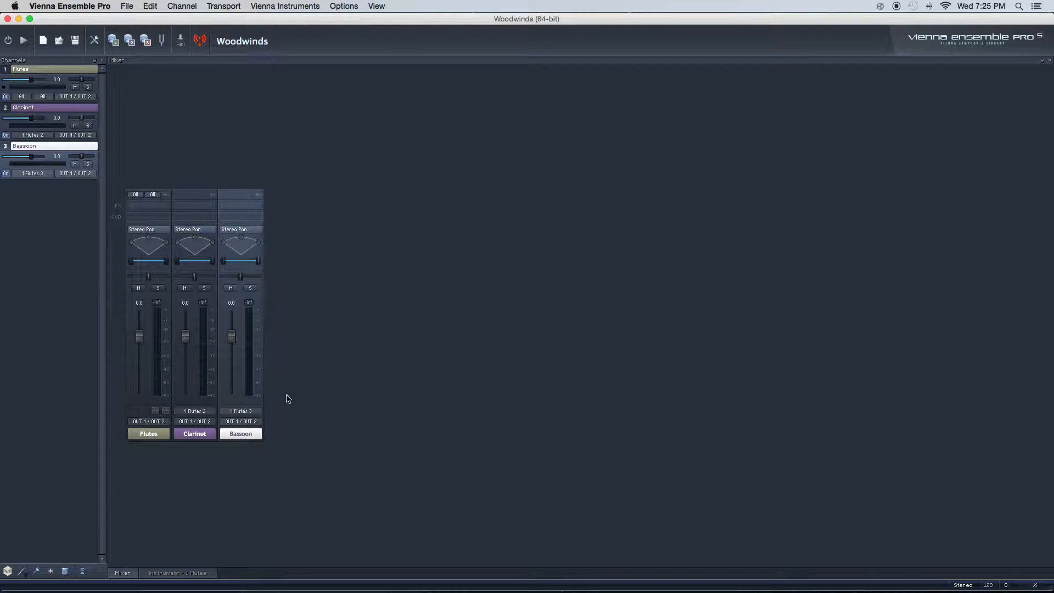
# Check which Flutes instrument output feeds the Clarinet channel
pyautogui.click(196, 412)
pyautogui.moveTo(204, 431)
pyautogui.moveTo(248, 435)
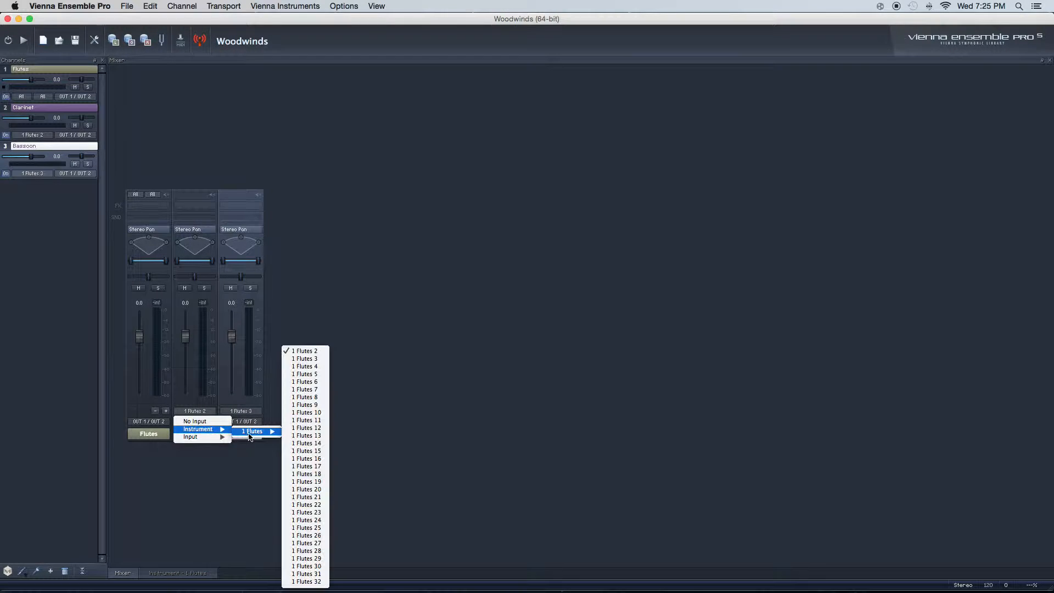
pyautogui.click(413, 317)
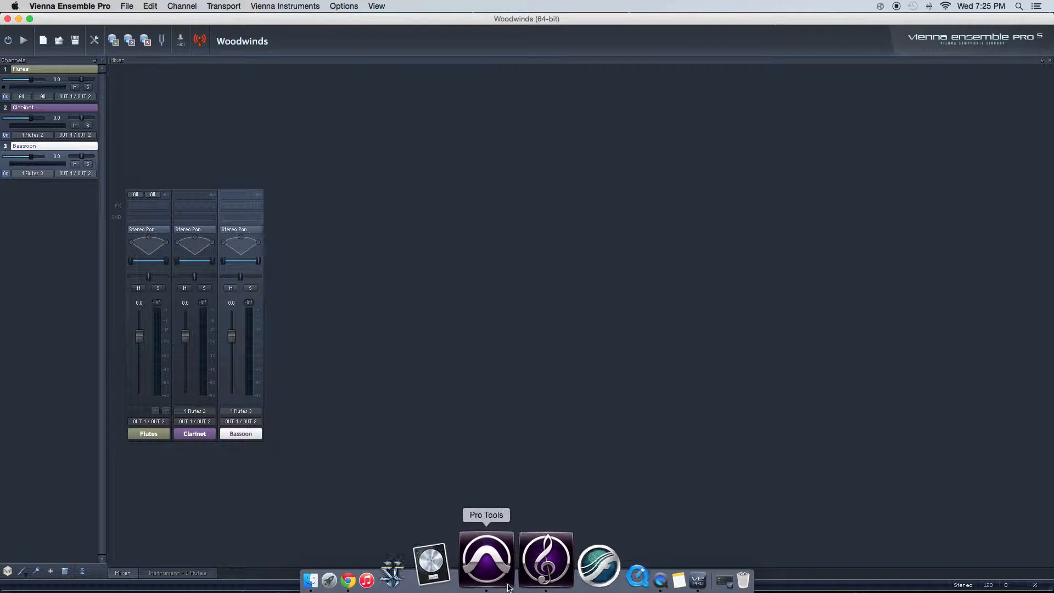
# Switch to Pro Tools and create three stereo aux input tracks after the Tuba track
pyautogui.click(500, 575)
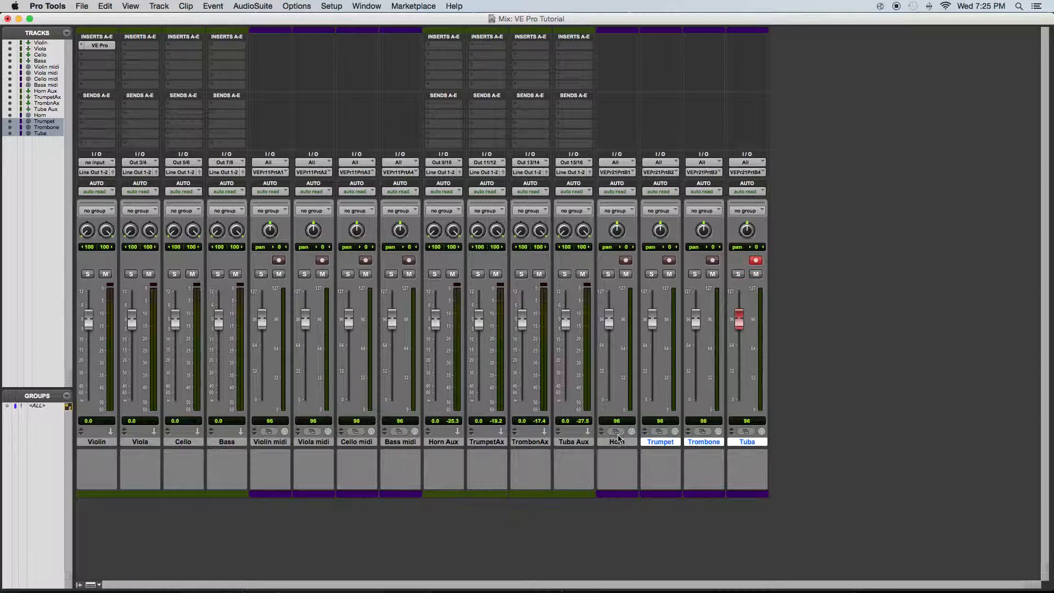
pyautogui.click(576, 442)
pyautogui.click(760, 443)
pyautogui.press('super+shift+n')
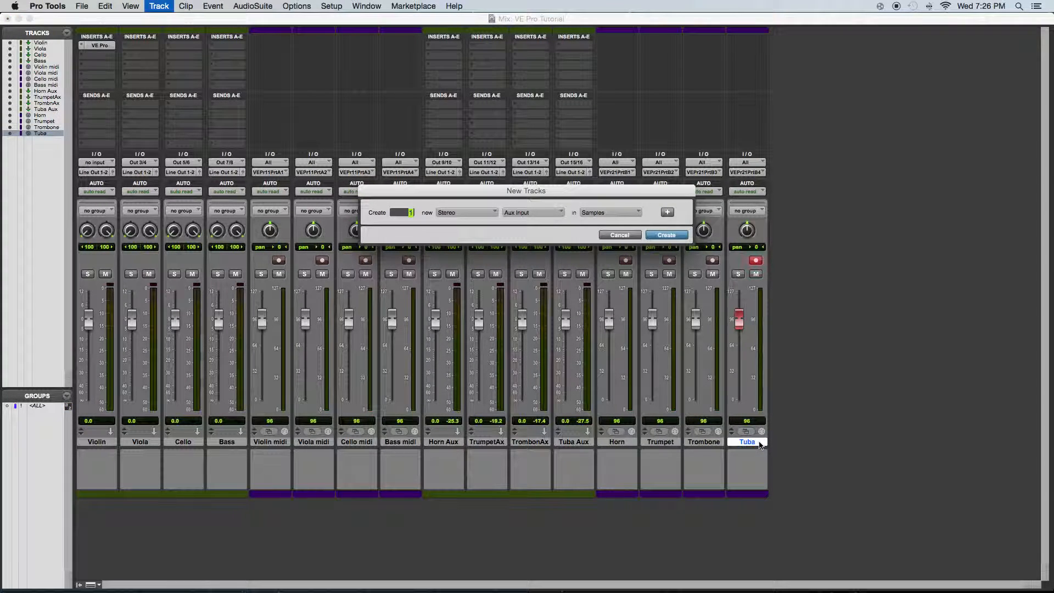
pyautogui.press('Return')
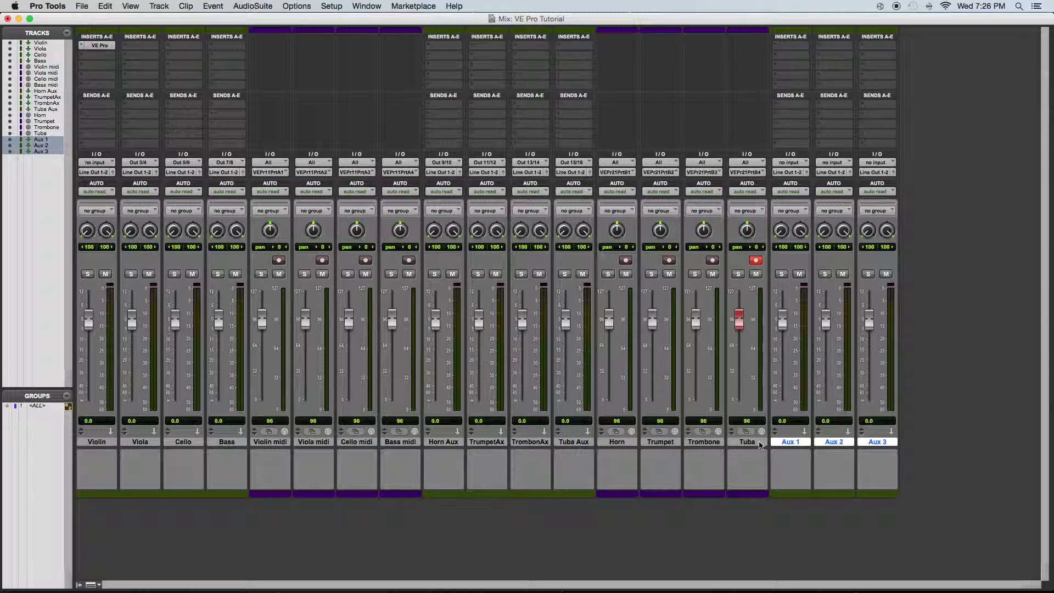
# Create four new MIDI tracks after the new aux tracks
pyautogui.press('super+shift+n')
pyautogui.press('super+Up')
pyautogui.press('super+Up')
pyautogui.write('4')
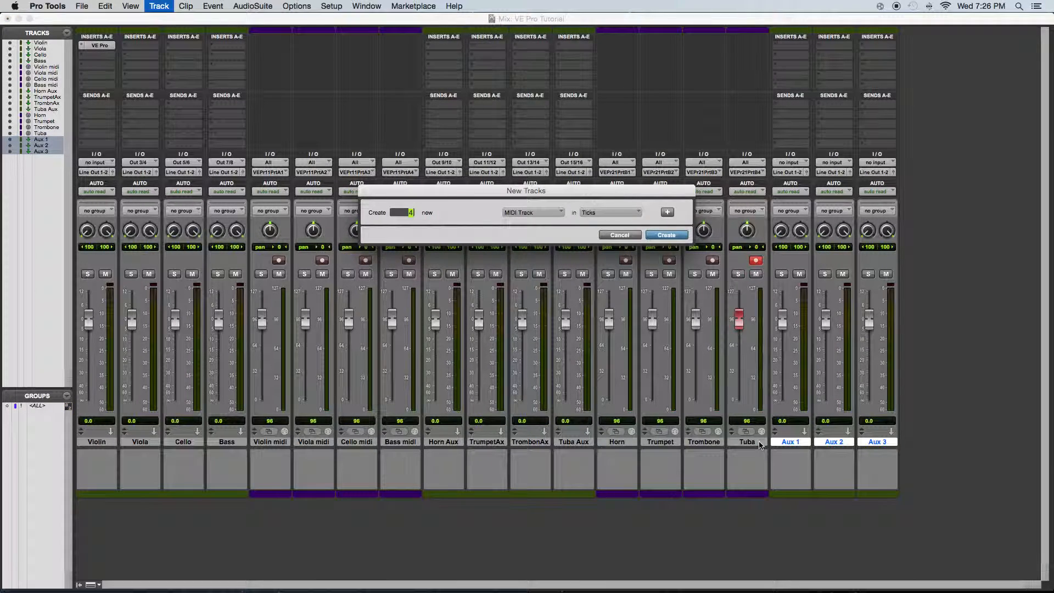
pyautogui.press('Return')
# Rename the three new aux tracks as Flutes Aux, Clarinet Aux and Bassoon Aux
pyautogui.click(755, 442)
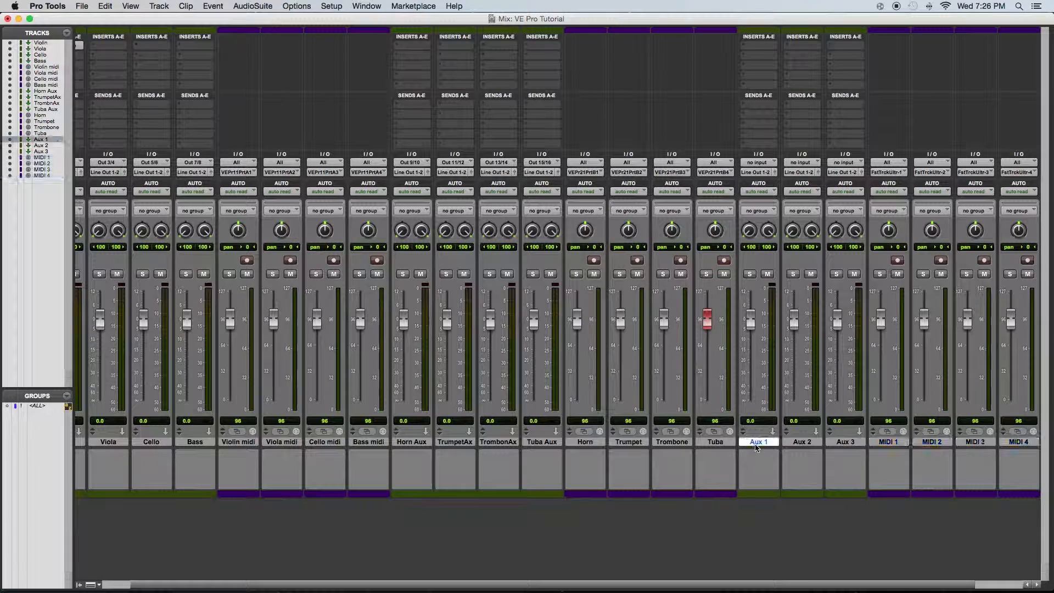
pyautogui.doubleClick(762, 440)
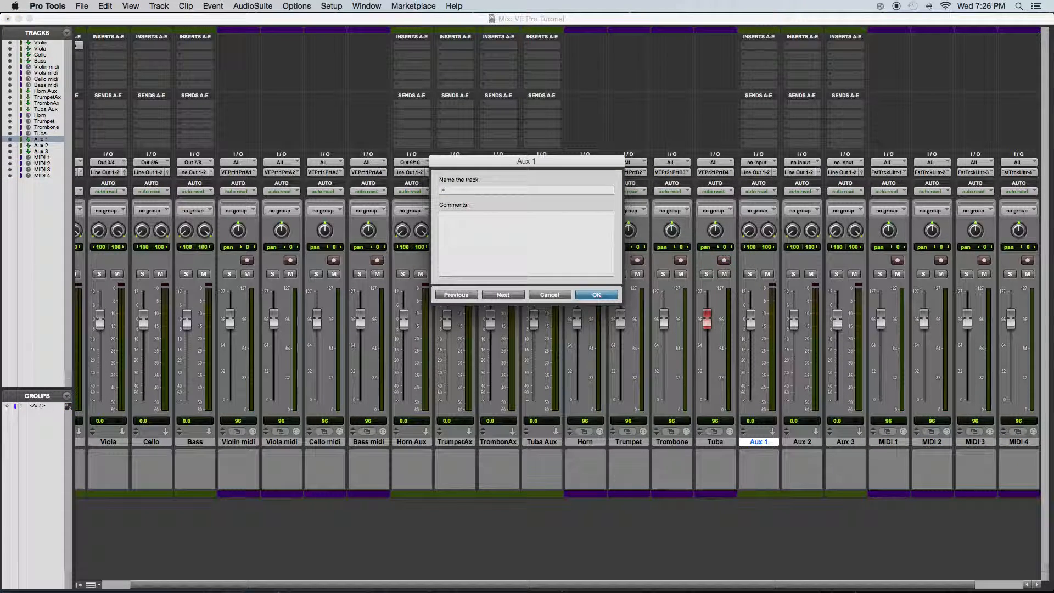
pyautogui.write('Flutes Aux')
pyautogui.press('Return')
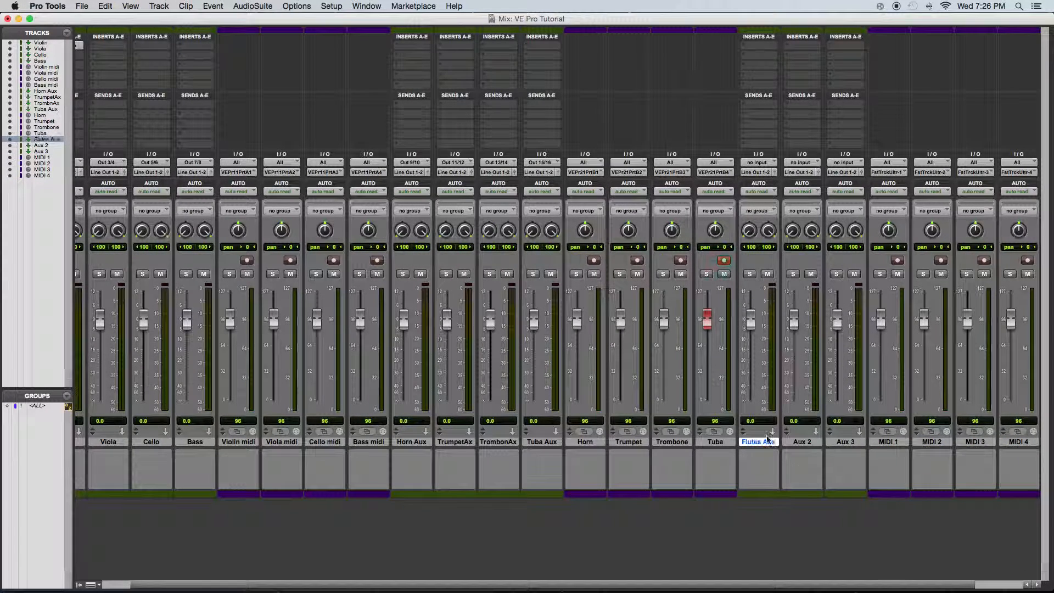
pyautogui.click(808, 440)
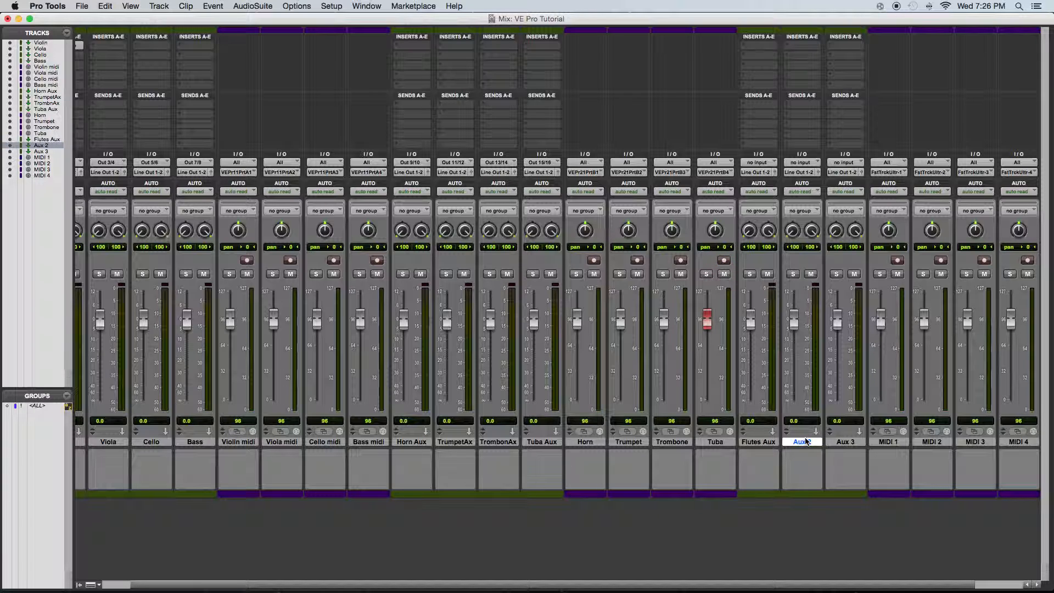
pyautogui.doubleClick(794, 442)
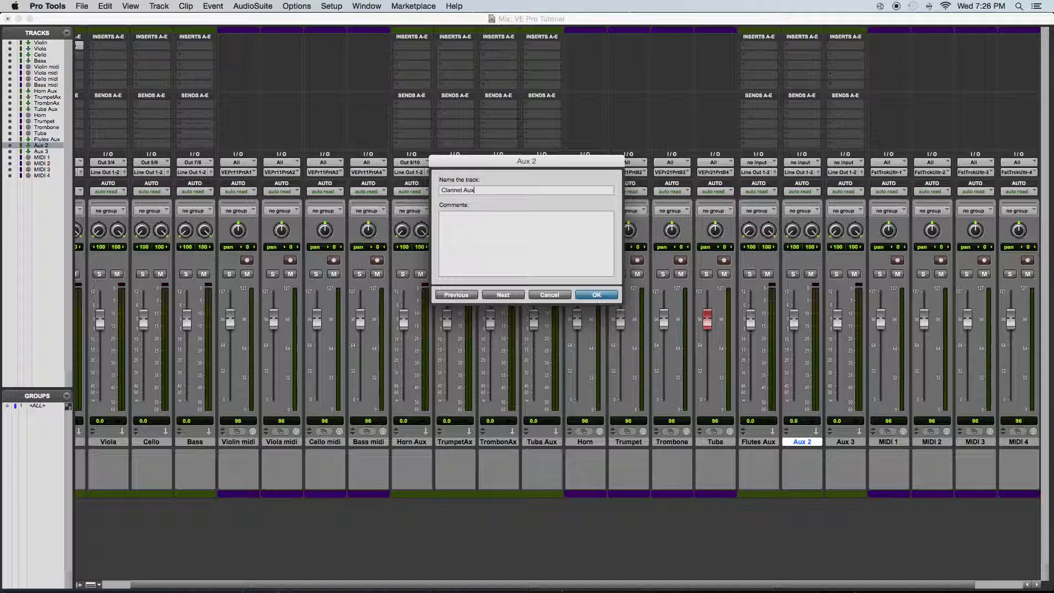
pyautogui.press('Return')
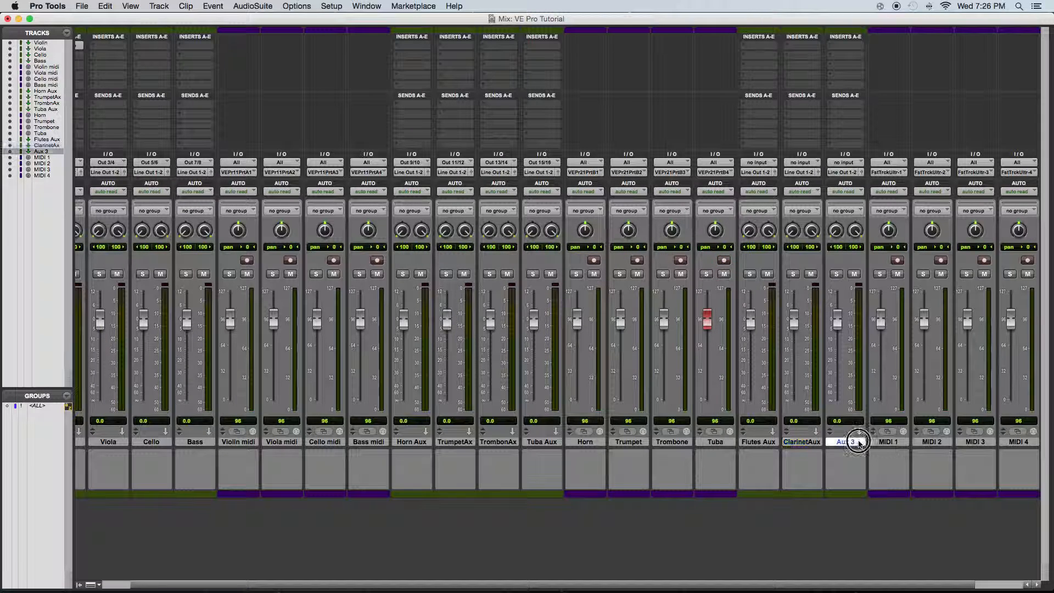
pyautogui.doubleClick(853, 441)
pyautogui.write('Bassoon A')
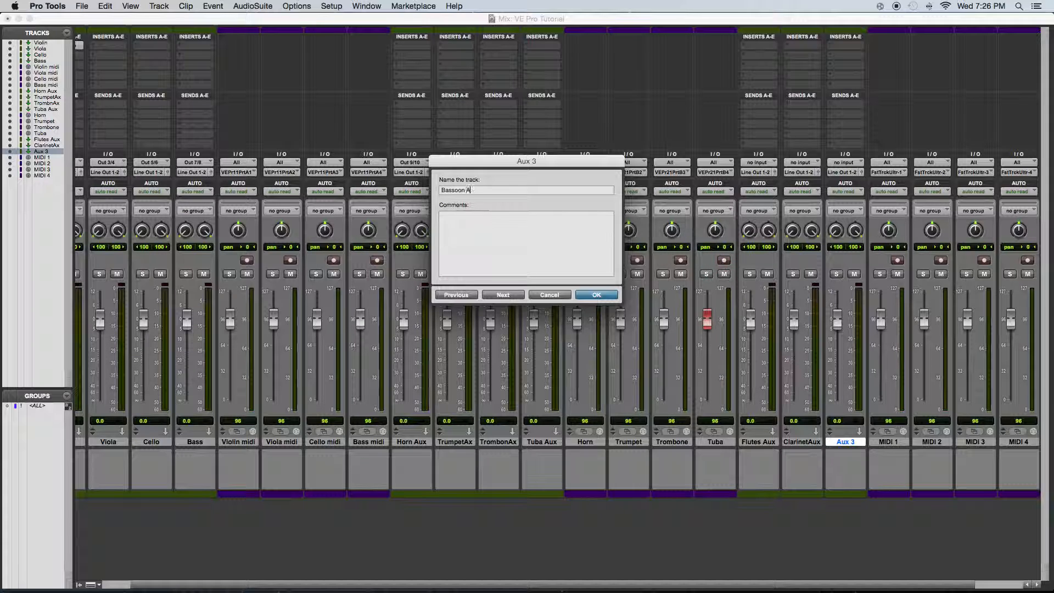
pyautogui.write('ux')
pyautogui.press('Return')
# Rename the four new MIDI tracks as Piccollo, Flute, Clarinet and Bassoon
pyautogui.doubleClick(884, 440)
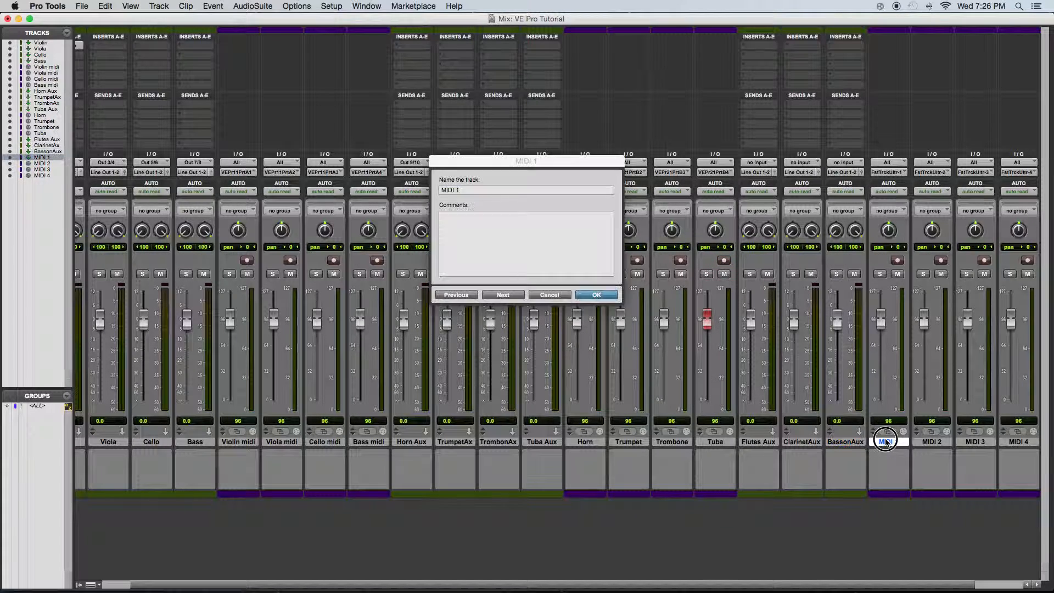
pyautogui.write('Piccolo')
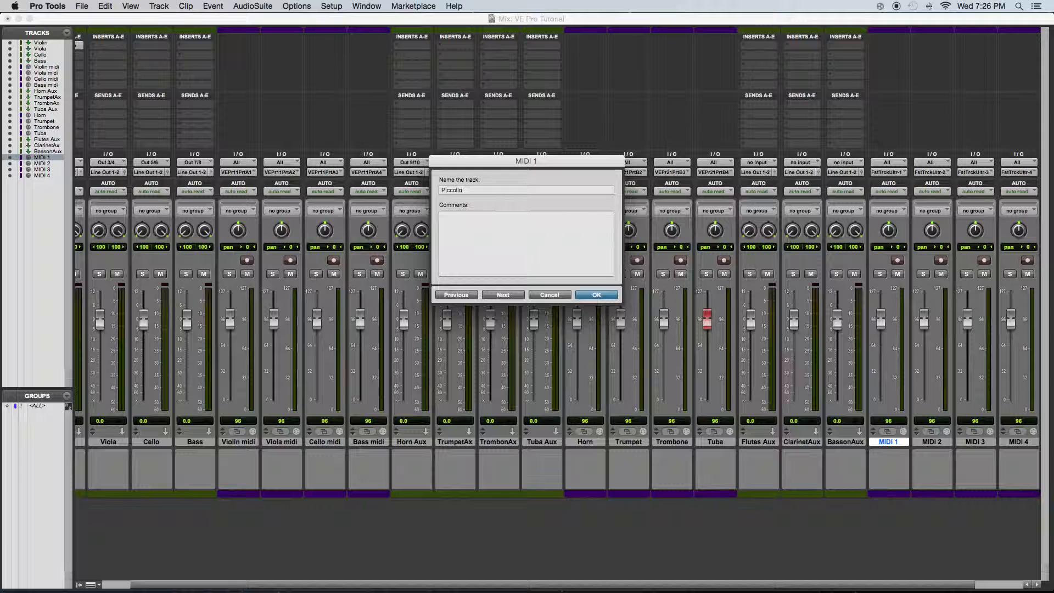
pyautogui.press('Return')
pyautogui.doubleClick(932, 441)
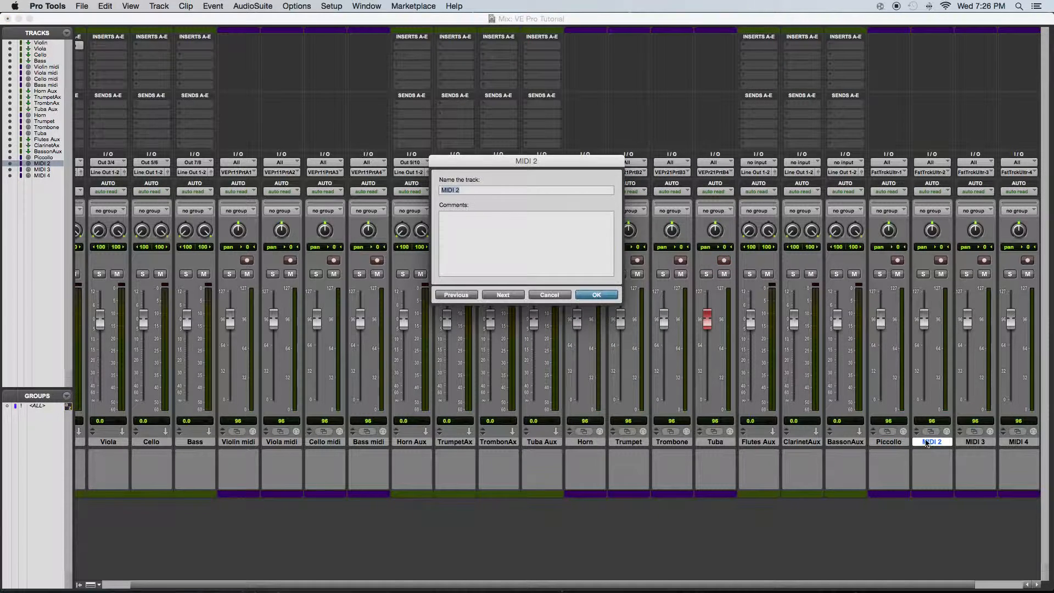
pyautogui.write('Flute')
pyautogui.press('super+Right')
pyautogui.write('Clarinet')
pyautogui.press('super+Right')
pyautogui.write('Bassoon')
pyautogui.press('Return')
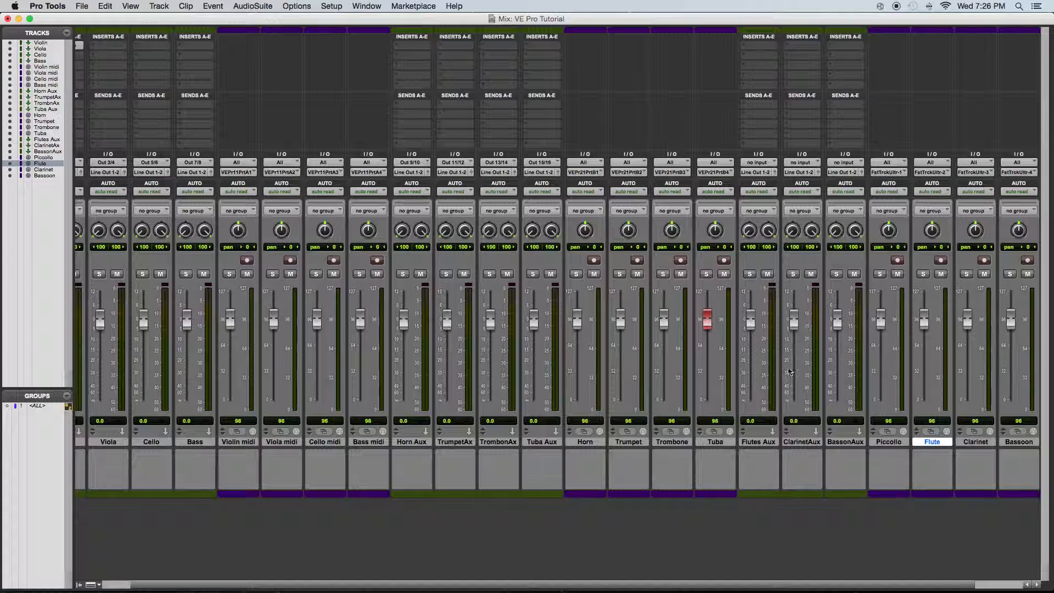
pyautogui.click(766, 160)
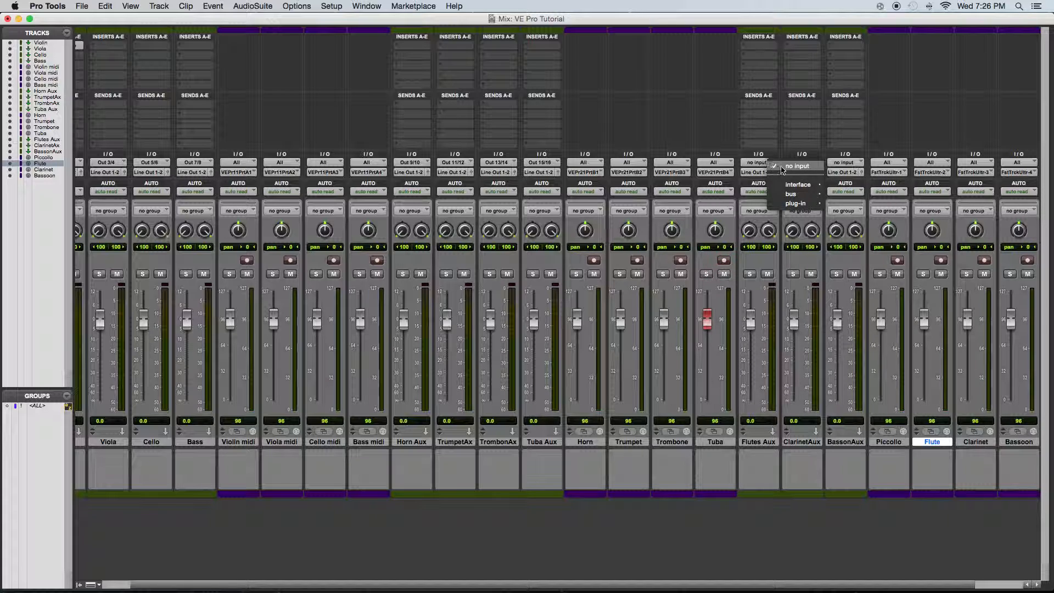
pyautogui.moveTo(801, 203)
pyautogui.moveTo(866, 212)
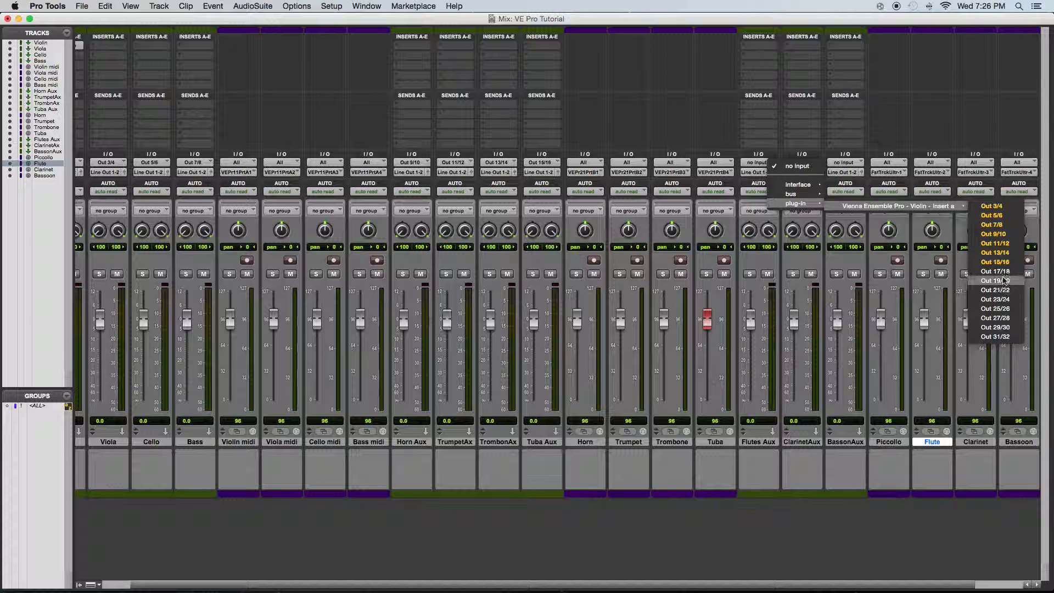
pyautogui.click(948, 110)
# Insert the Vienna Ensemble Pro multichannel plug-in on the Flutes Aux track and connect it to the Woodwinds instance
pyautogui.click(760, 45)
pyautogui.moveTo(782, 68)
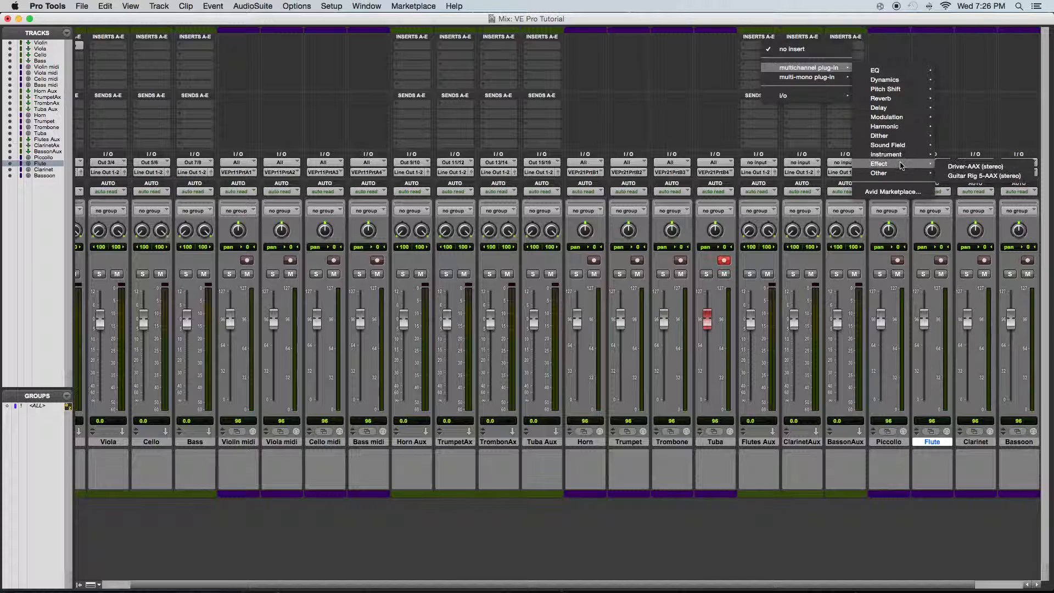
pyautogui.moveTo(927, 160)
pyautogui.click(974, 314)
pyautogui.moveTo(837, 183); pyautogui.dragTo(464, 227)
pyautogui.click(464, 418)
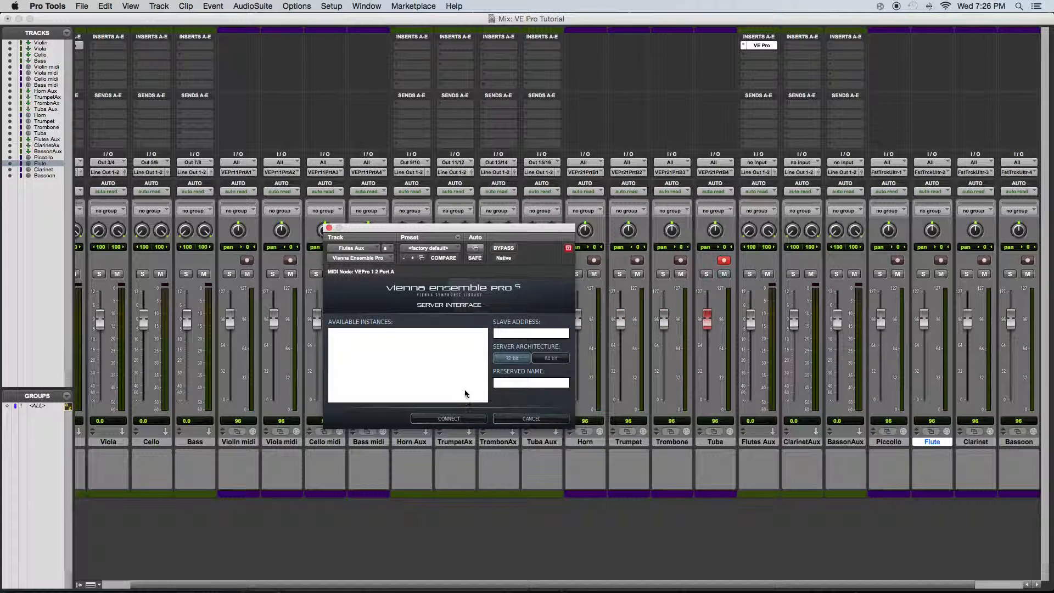
pyautogui.click(420, 341)
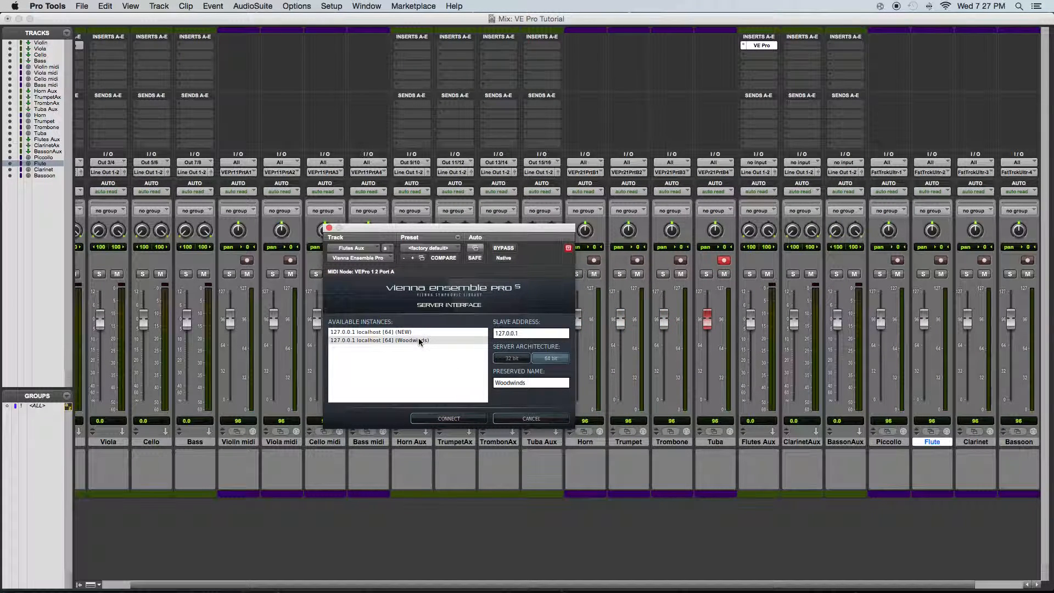
pyautogui.click(442, 419)
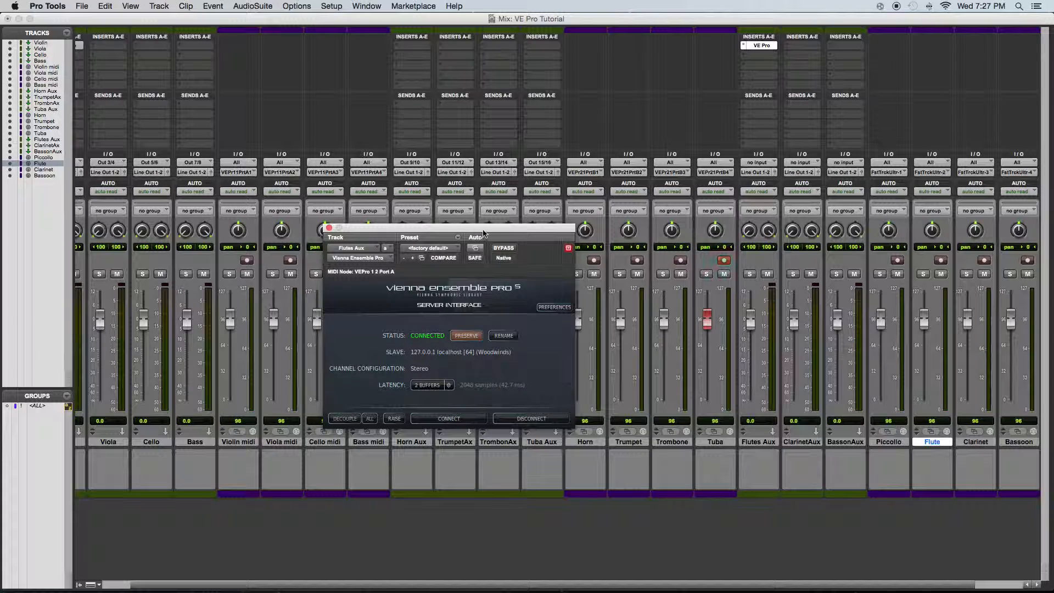
# Enable decoupling for all instances in the Flutes Aux server interface and close the plug-in window
pyautogui.click(329, 419)
pyautogui.click(354, 419)
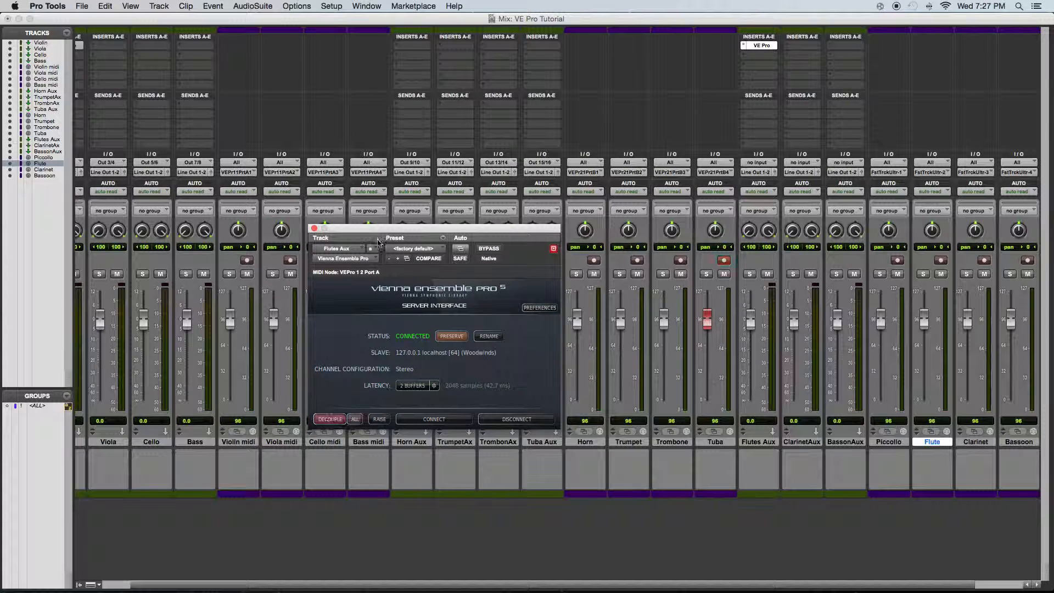
pyautogui.moveTo(340, 227); pyautogui.dragTo(314, 231)
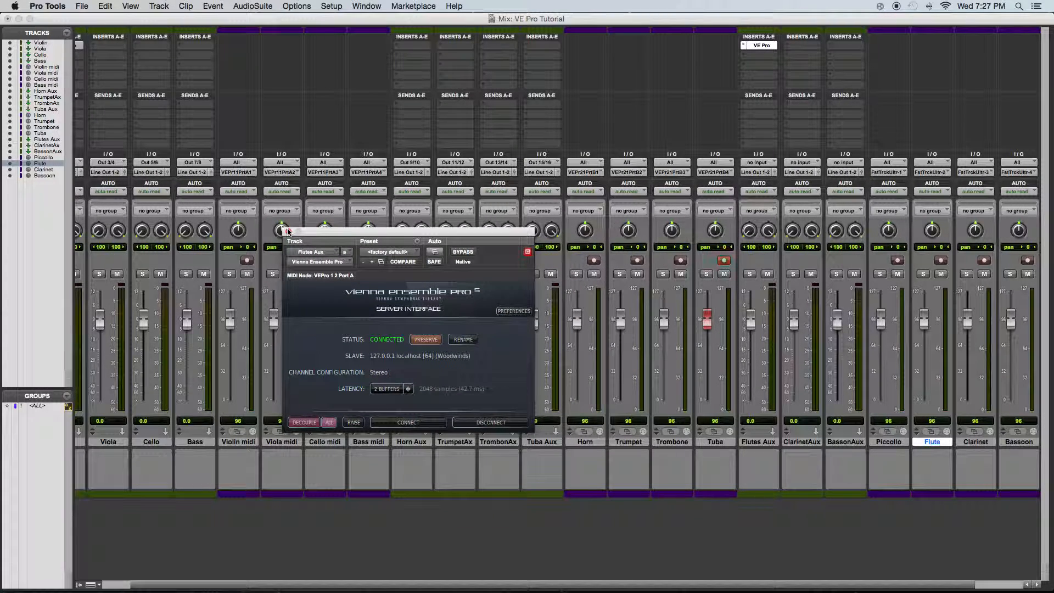
pyautogui.click(288, 232)
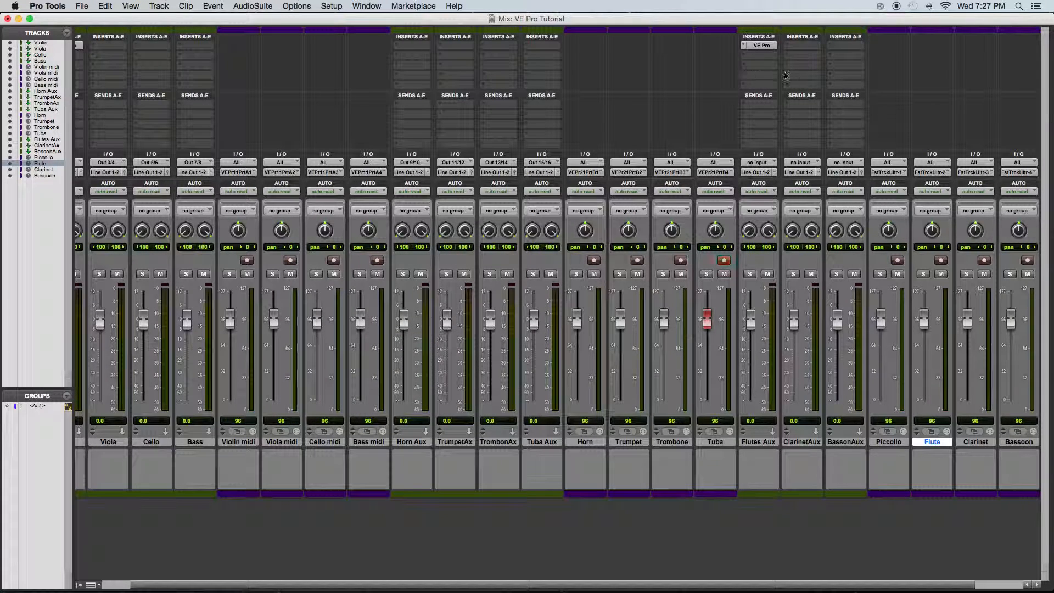
pyautogui.click(715, 441)
pyautogui.moveTo(558, 587); pyautogui.dragTo(682, 584)
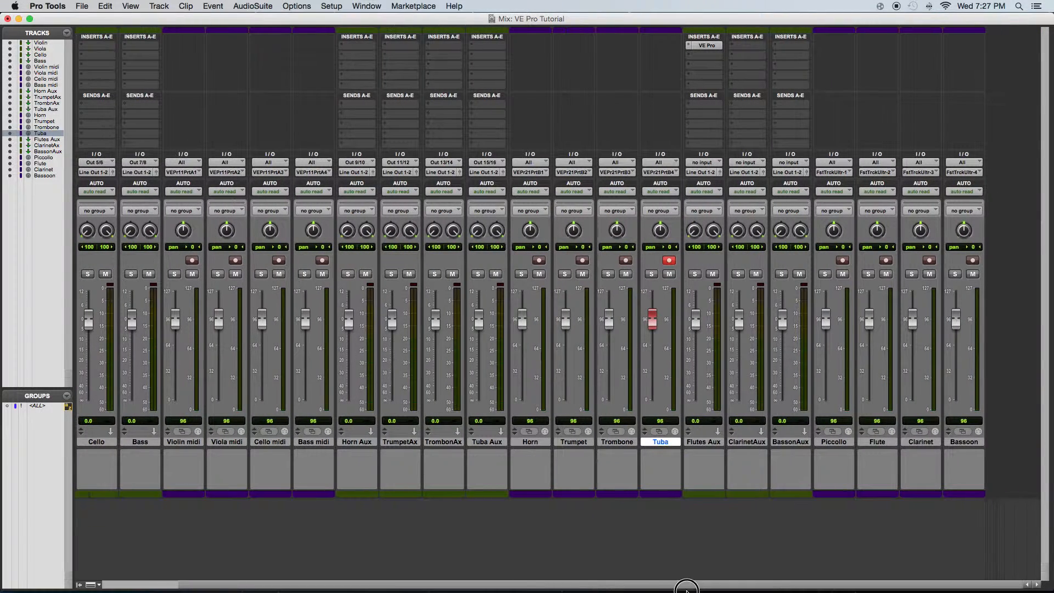
pyautogui.click(705, 442)
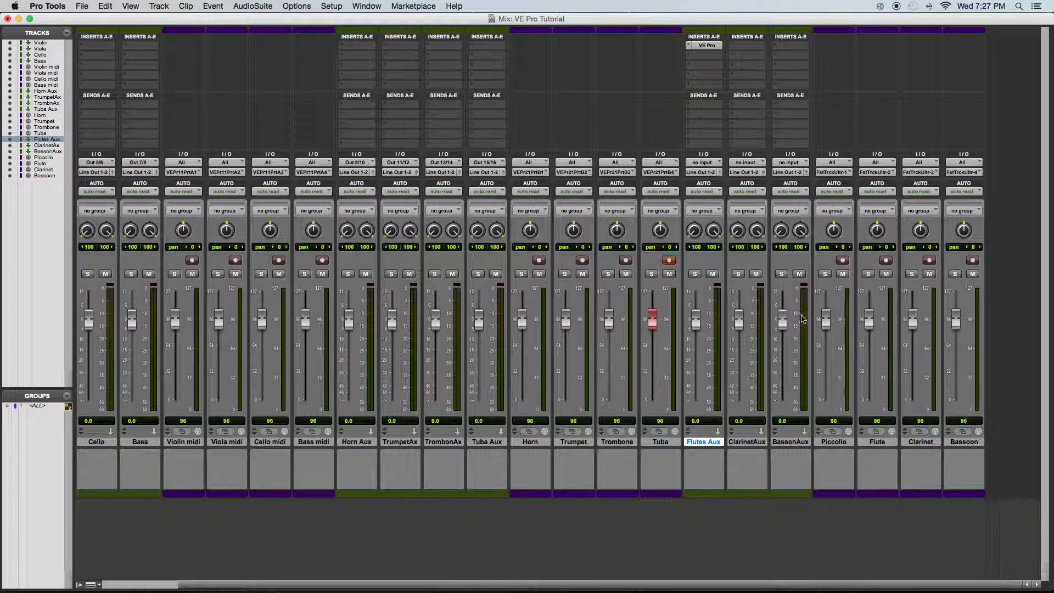
pyautogui.click(744, 443)
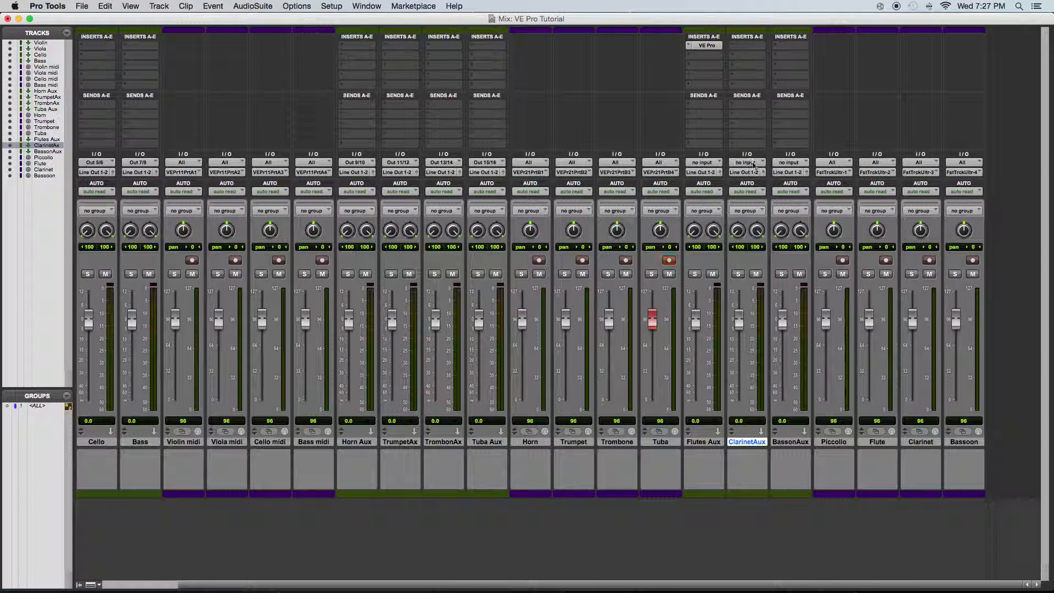
pyautogui.click(744, 163)
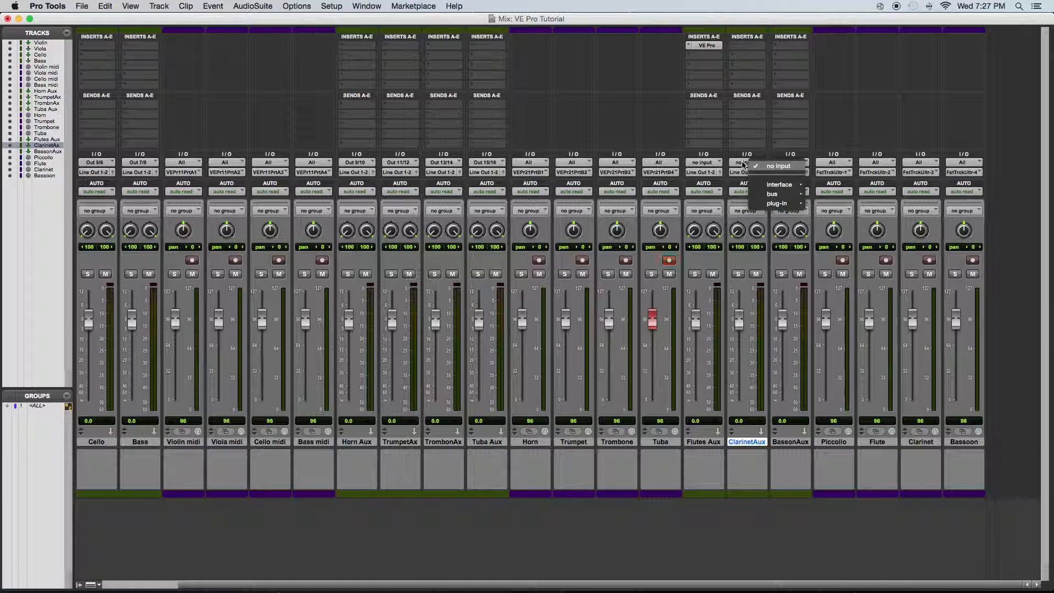
pyautogui.click(745, 166)
# Switch to Vienna Ensemble Pro and bring up the mixer of the Woodwinds instance
pyautogui.moveTo(609, 591)
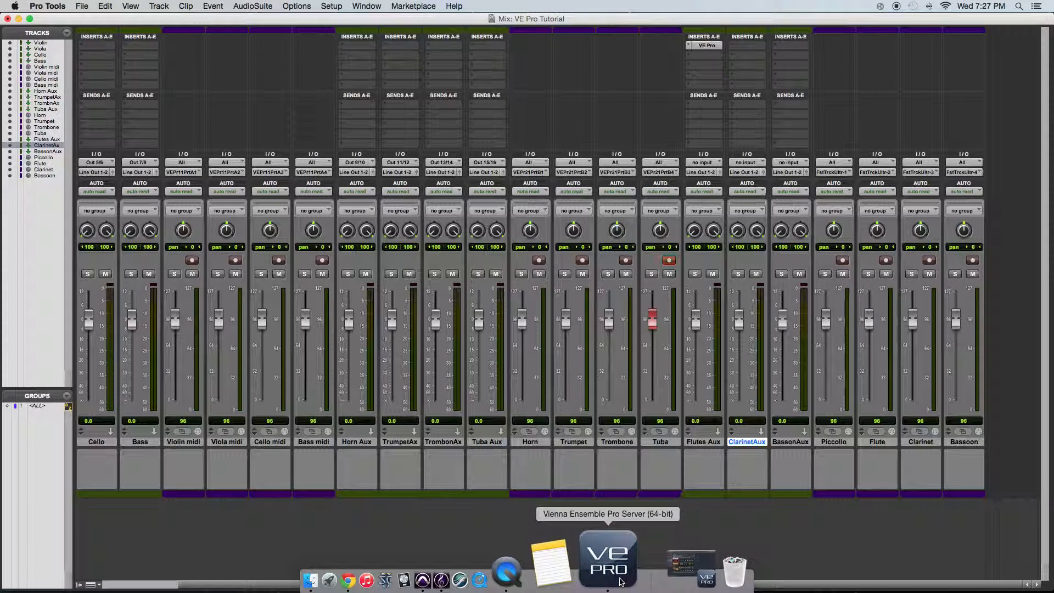
pyautogui.click(637, 571)
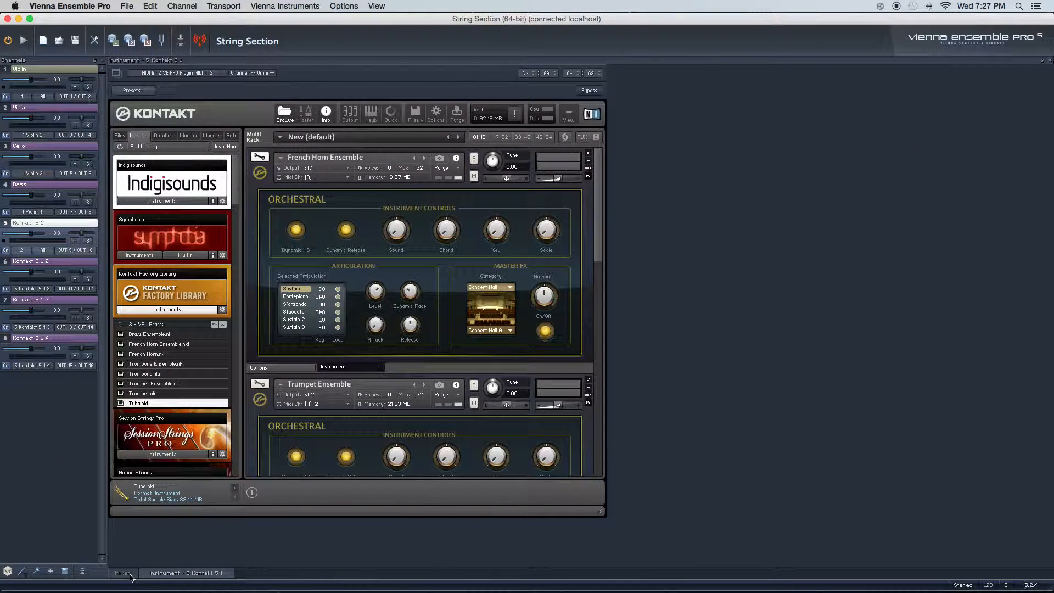
pyautogui.click(129, 575)
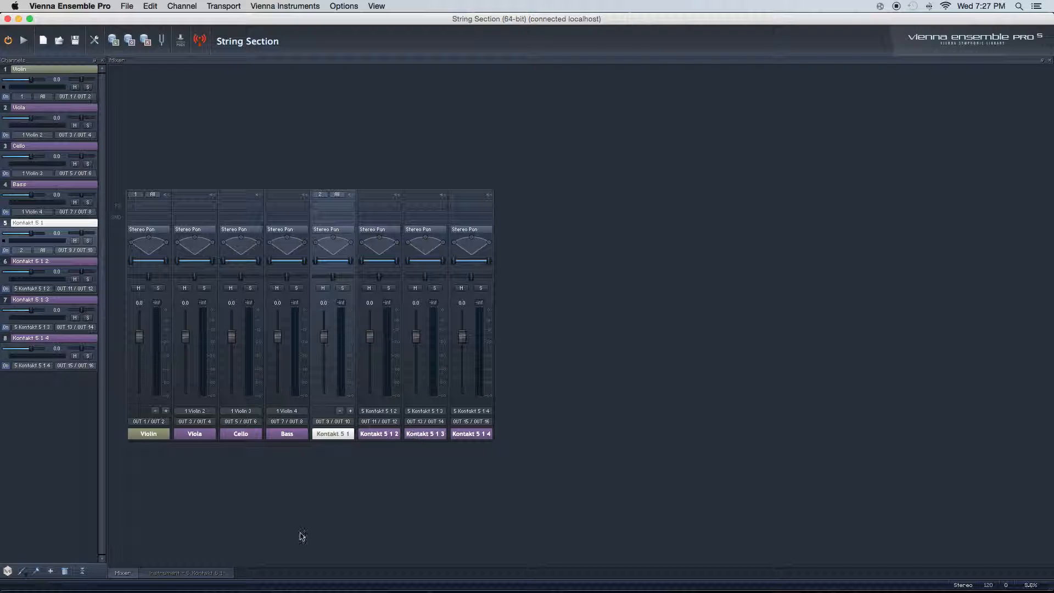
pyautogui.click(19, 19)
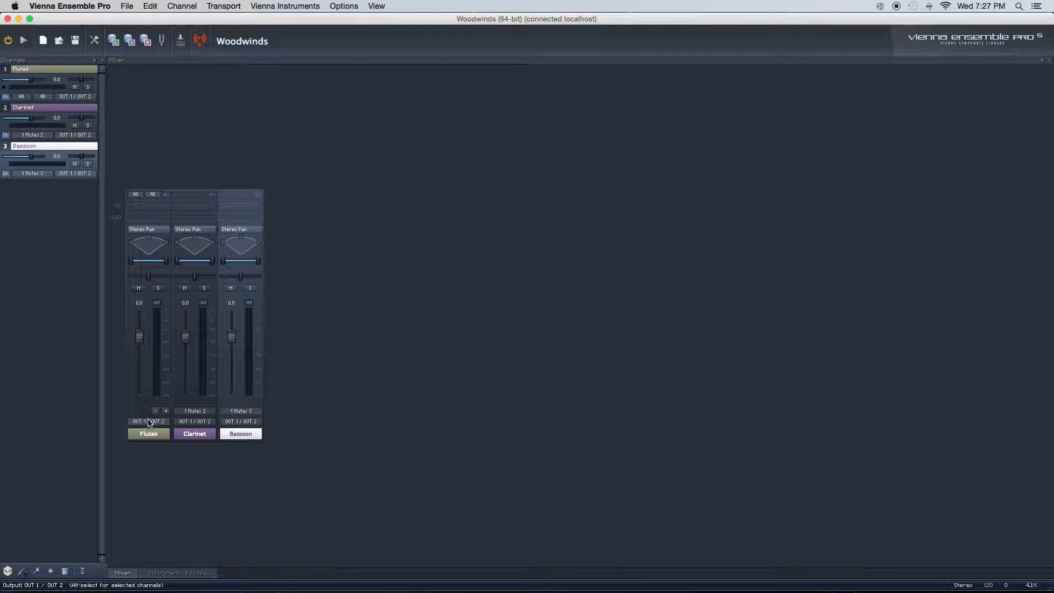
# Route the Clarinet channel to OUT 3 / OUT 4 and Bassoon to OUT 5 / OUT 6, and return to Pro Tools
pyautogui.click(201, 423)
pyautogui.click(203, 447)
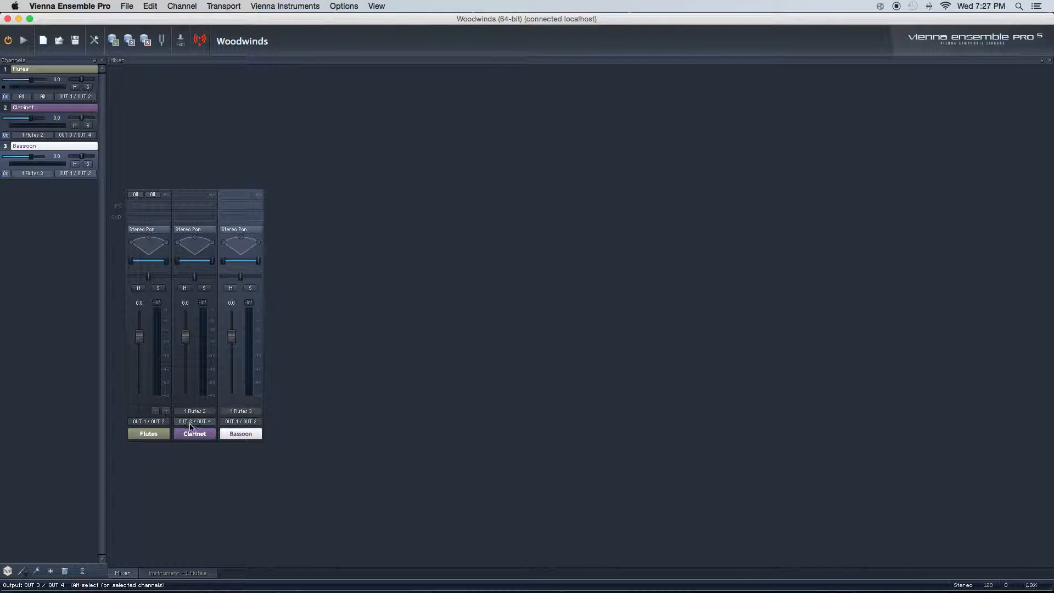
pyautogui.click(240, 422)
pyautogui.click(249, 455)
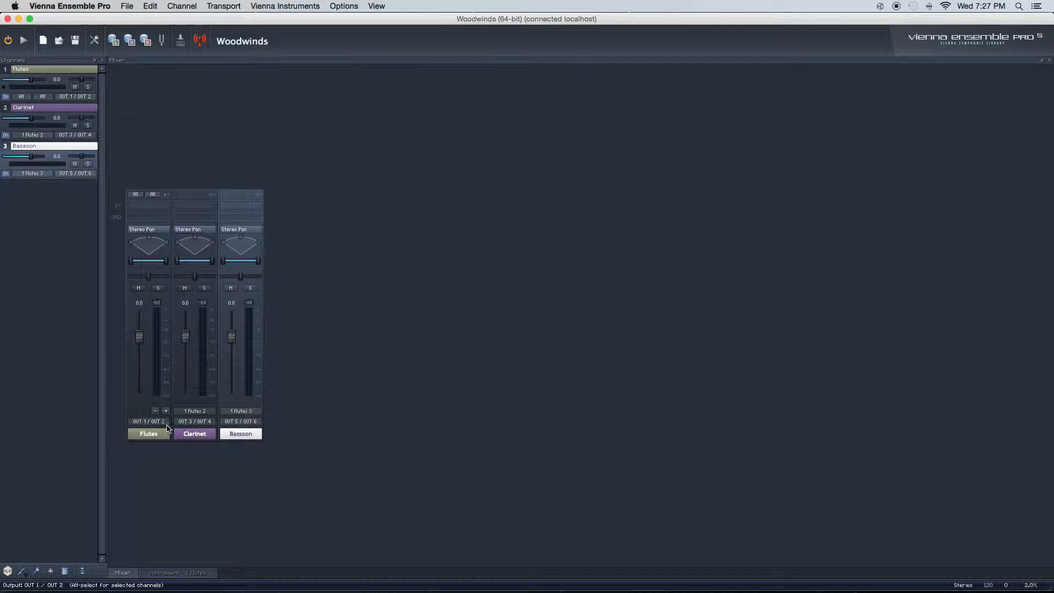
pyautogui.moveTo(454, 574)
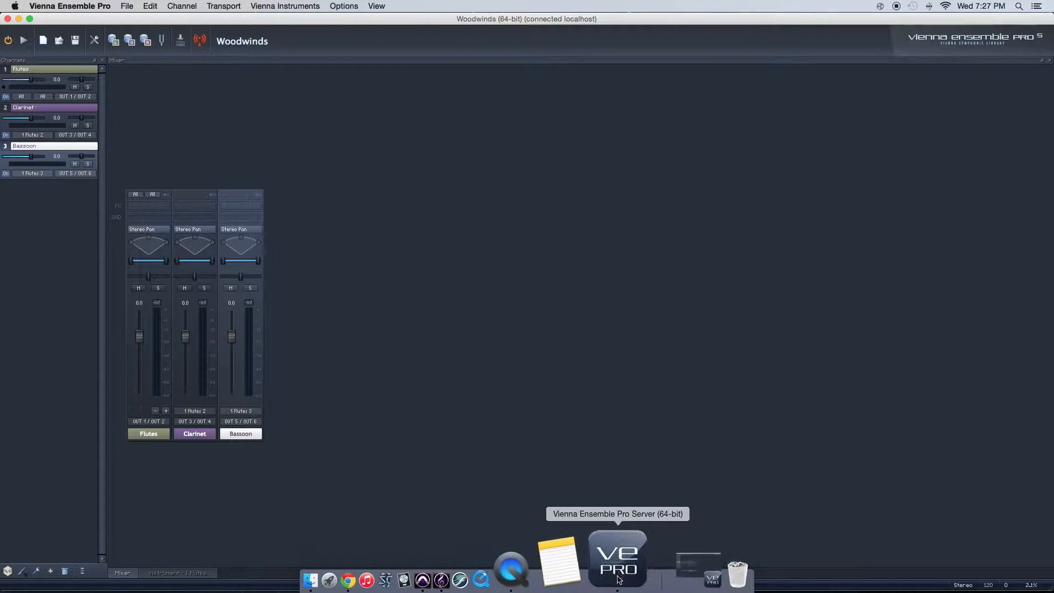
pyautogui.click(509, 580)
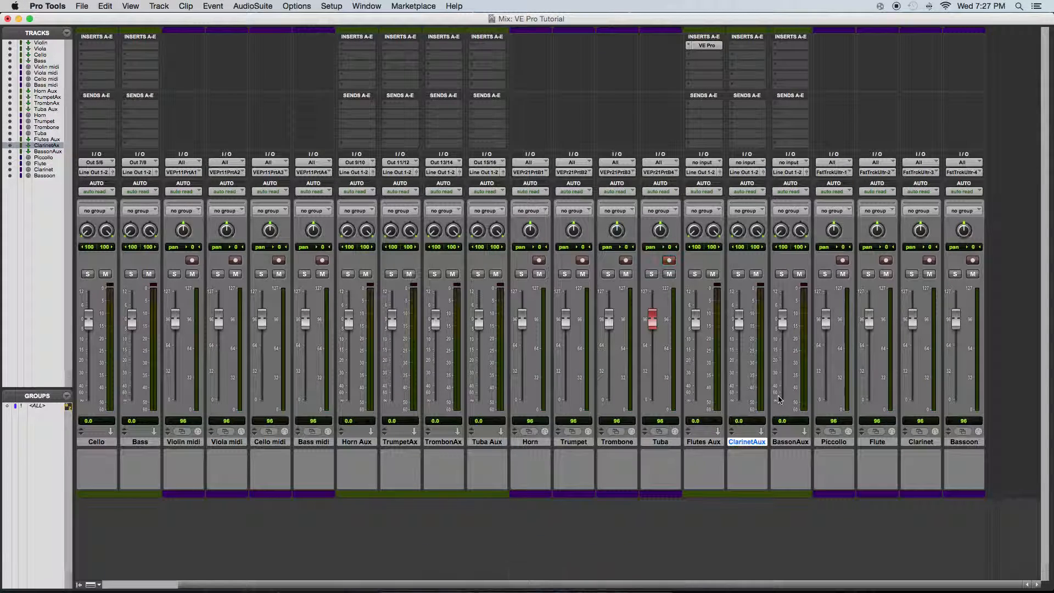
pyautogui.click(720, 442)
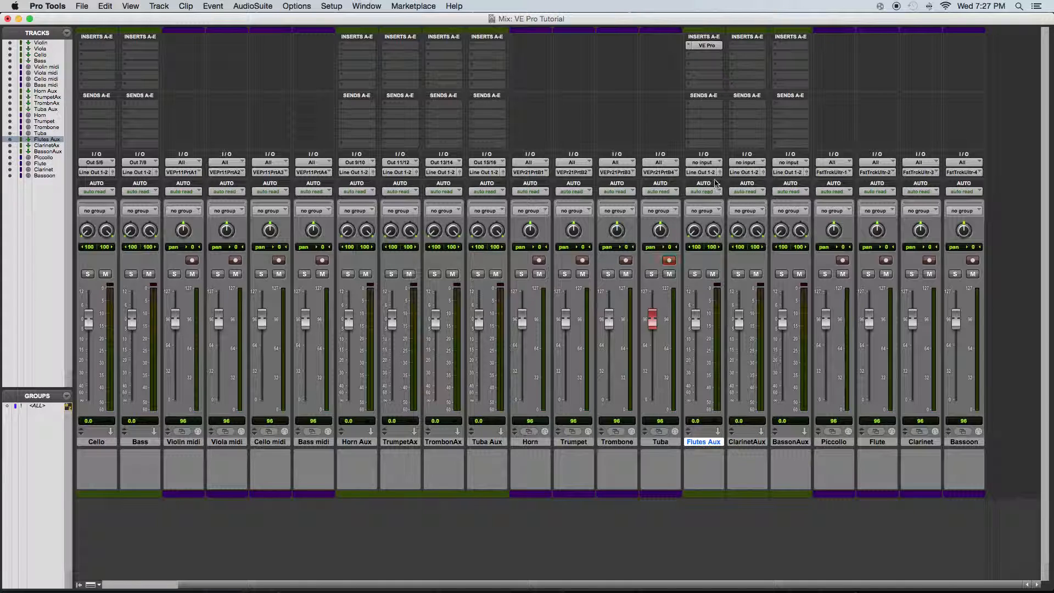
pyautogui.click(720, 163)
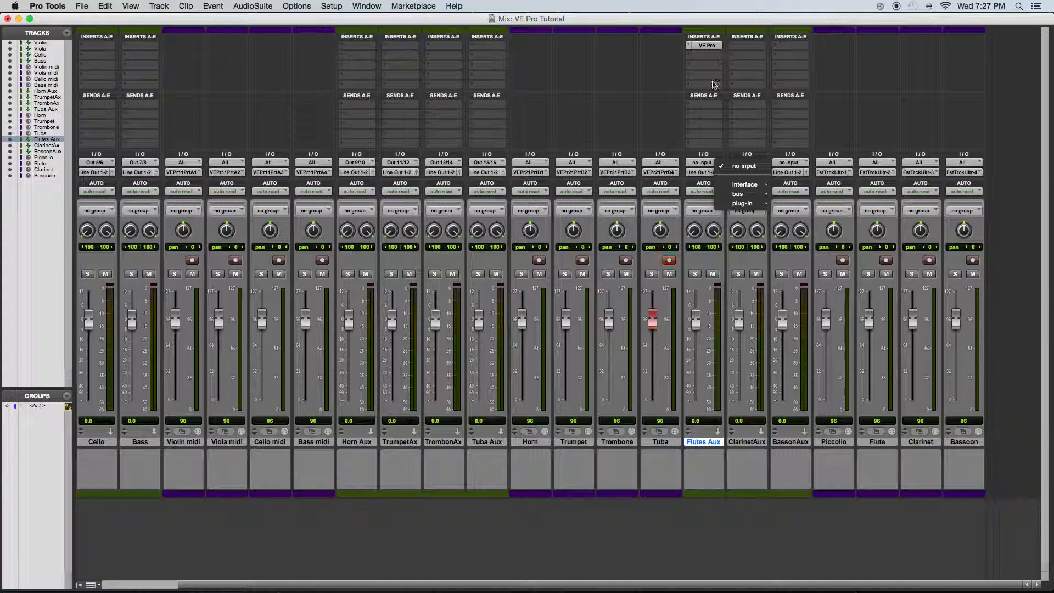
pyautogui.click(714, 406)
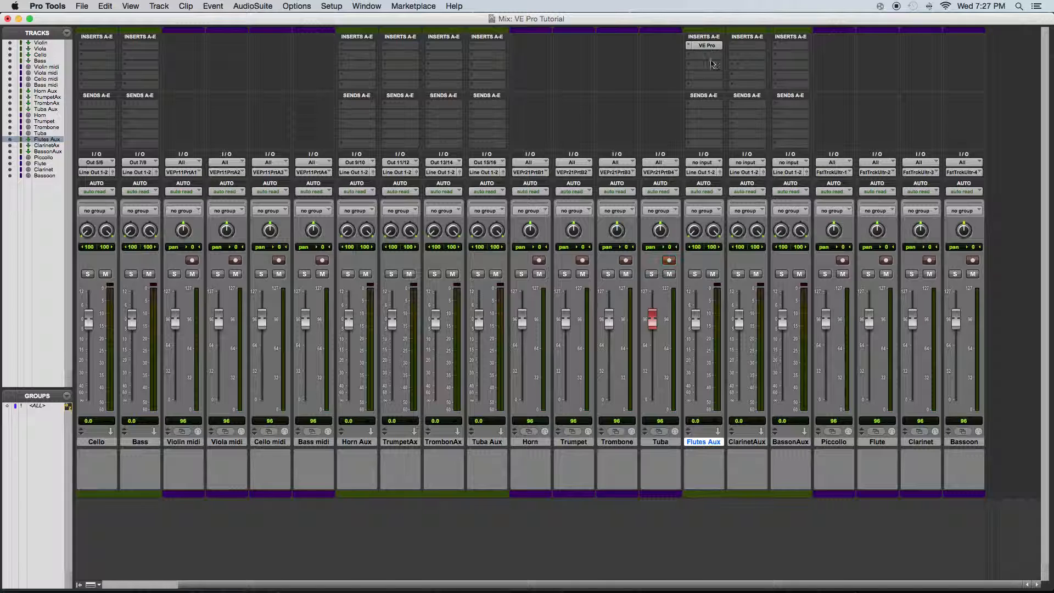
# Set the inputs of ClarinetAux to Out 3/4 and BassonAux to Out 5/6 from the Vienna Ensemble Pro plug-in on Flutes Aux
pyautogui.click(761, 163)
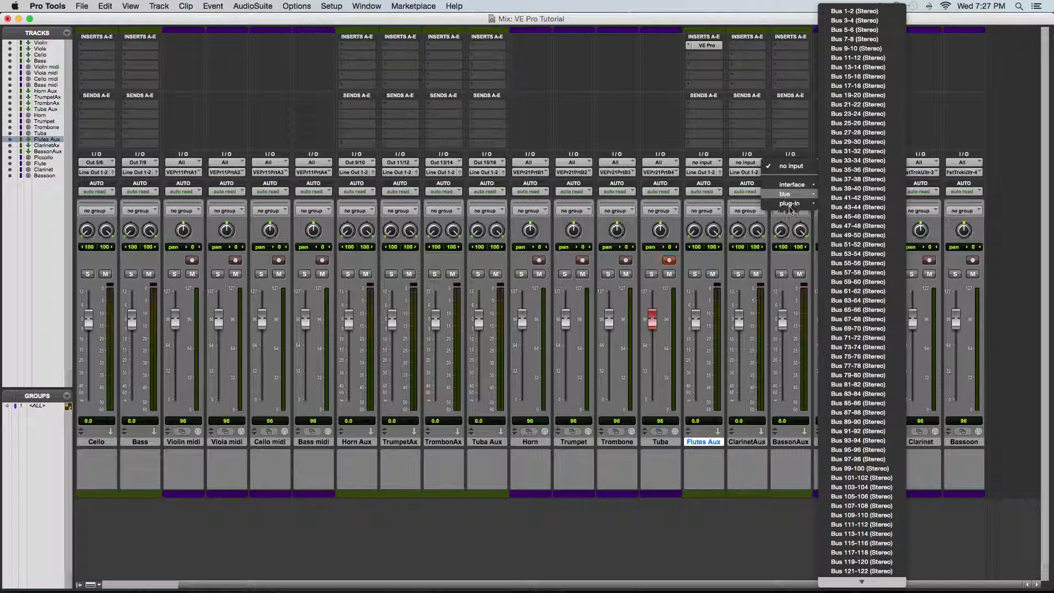
pyautogui.moveTo(792, 207)
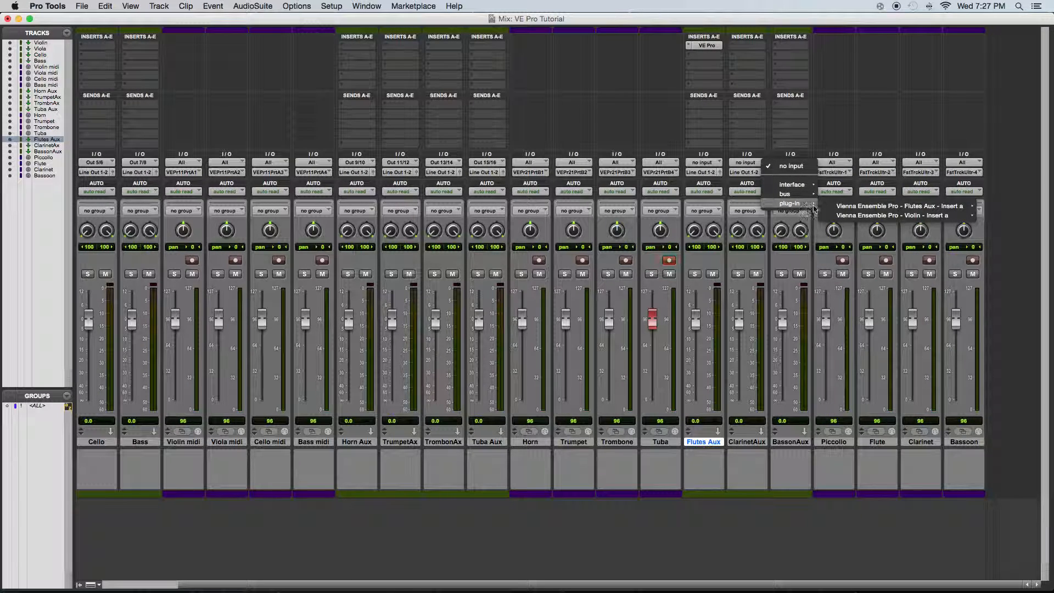
pyautogui.moveTo(848, 220)
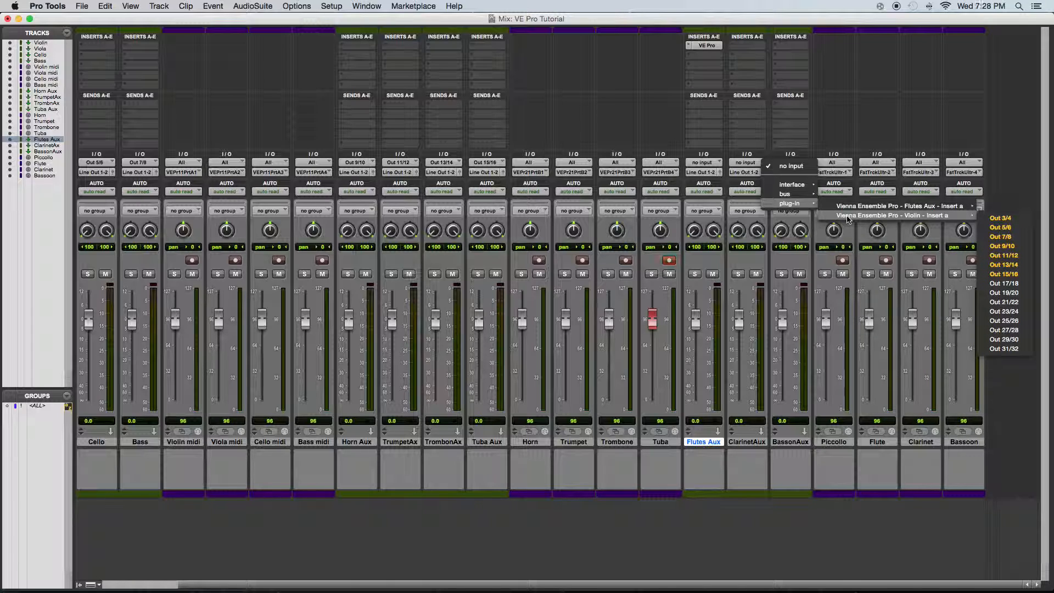
pyautogui.moveTo(908, 209)
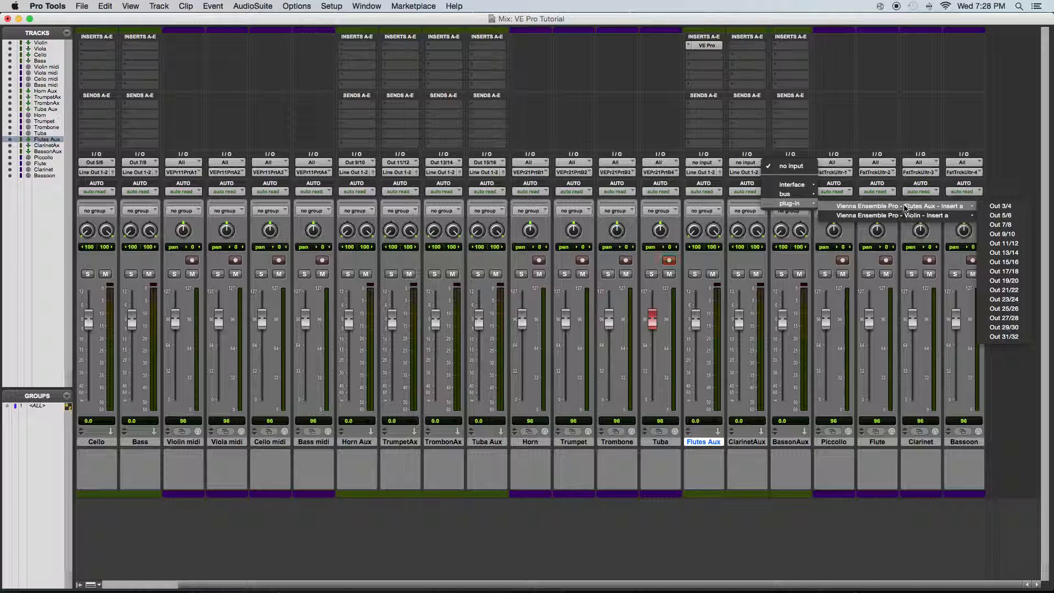
pyautogui.click(1001, 207)
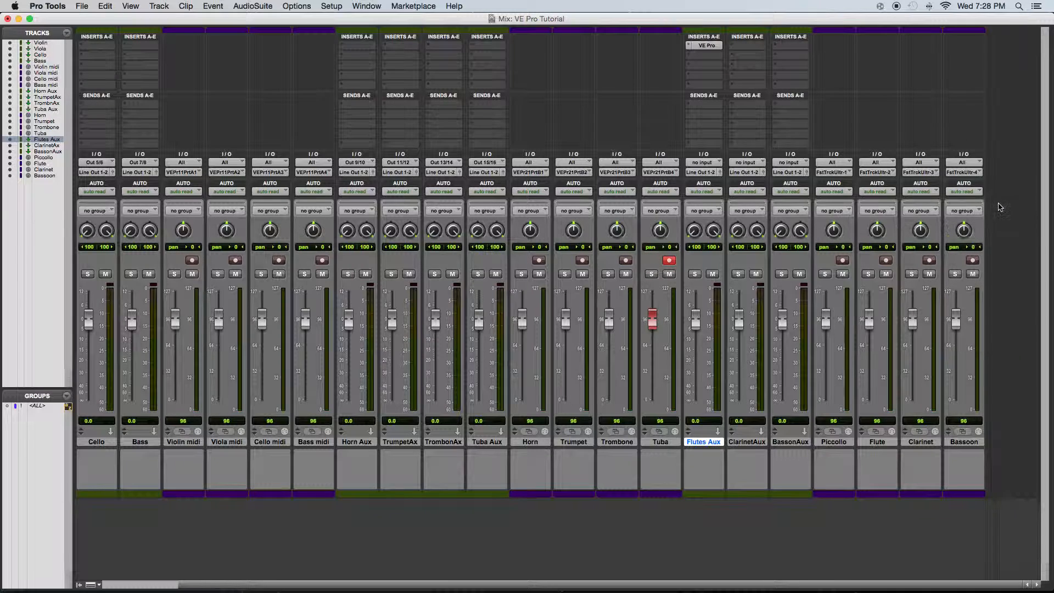
pyautogui.click(789, 164)
pyautogui.moveTo(824, 198)
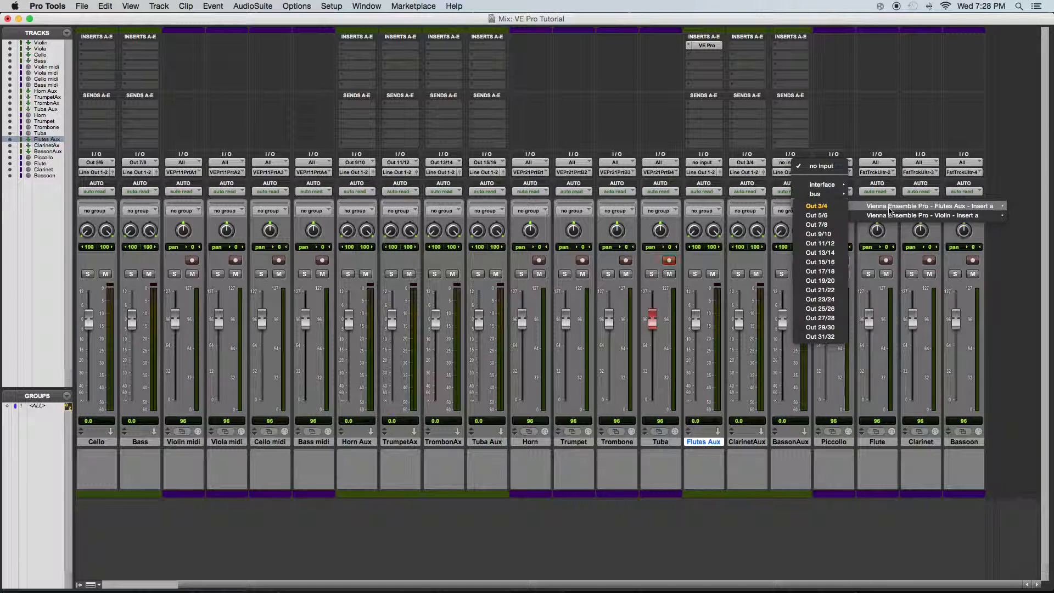
pyautogui.click(838, 215)
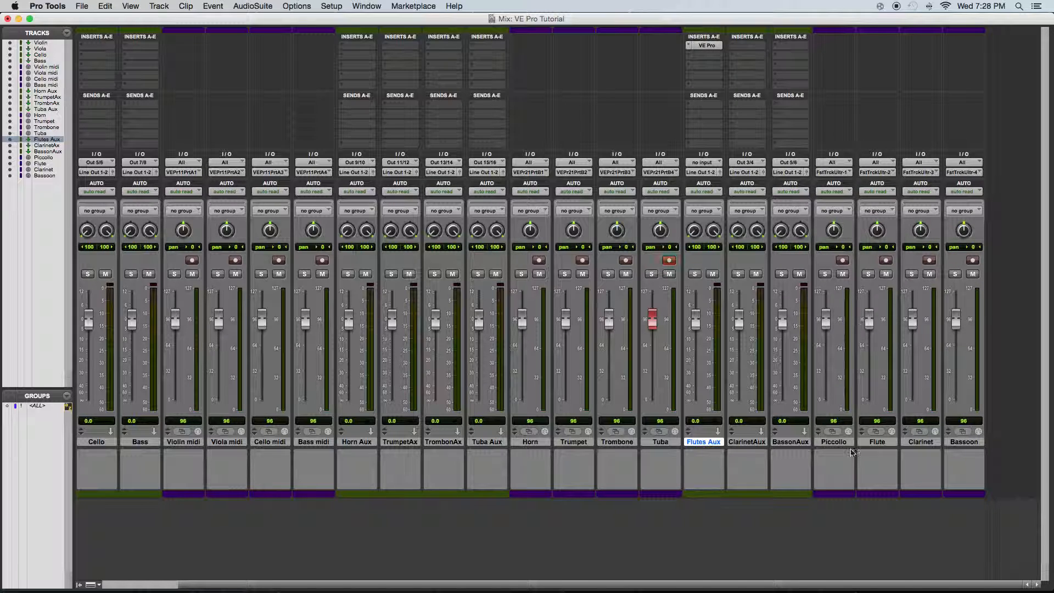
# Assign the Piccollo MIDI track's output to VEPro 1 2 Port A, channel-1
pyautogui.click(849, 445)
pyautogui.keyDown('shift'); pyautogui.click(979, 439); pyautogui.keyUp('shift')
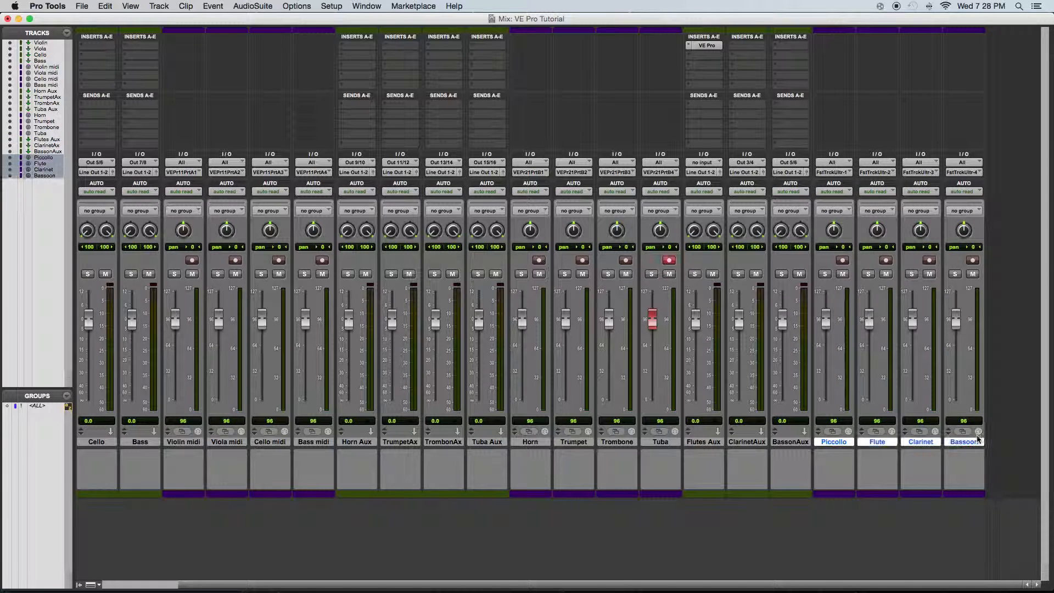
pyautogui.click(832, 173)
pyautogui.moveTo(902, 62)
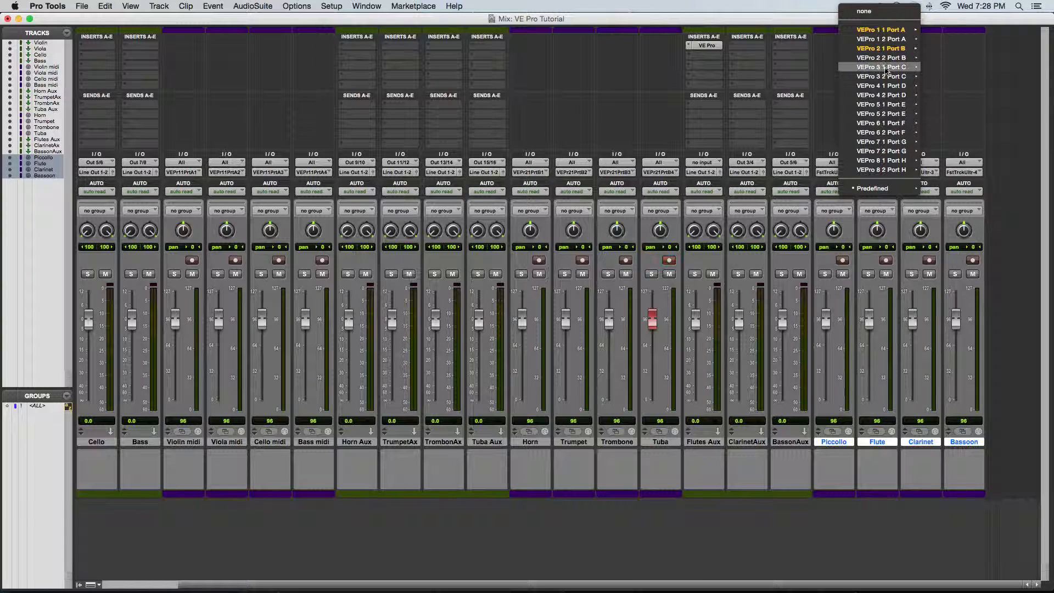
pyautogui.moveTo(899, 43)
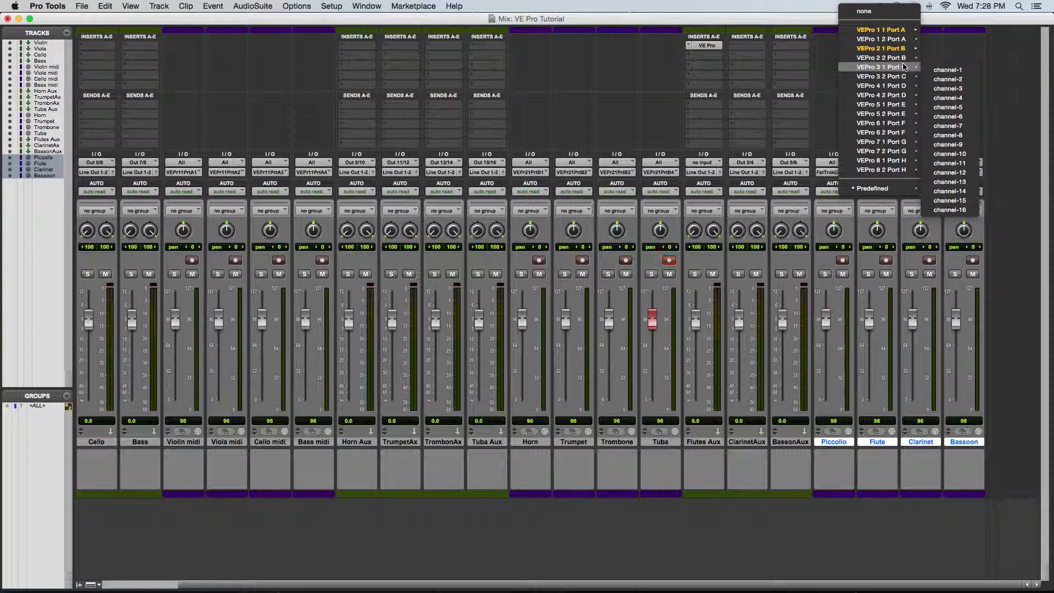
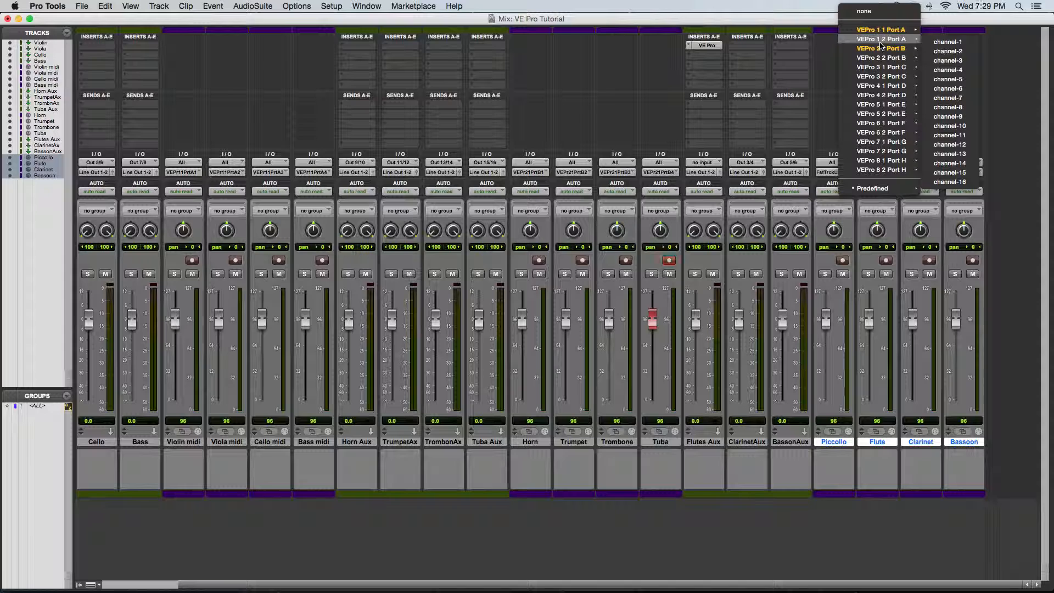
pyautogui.click(939, 44)
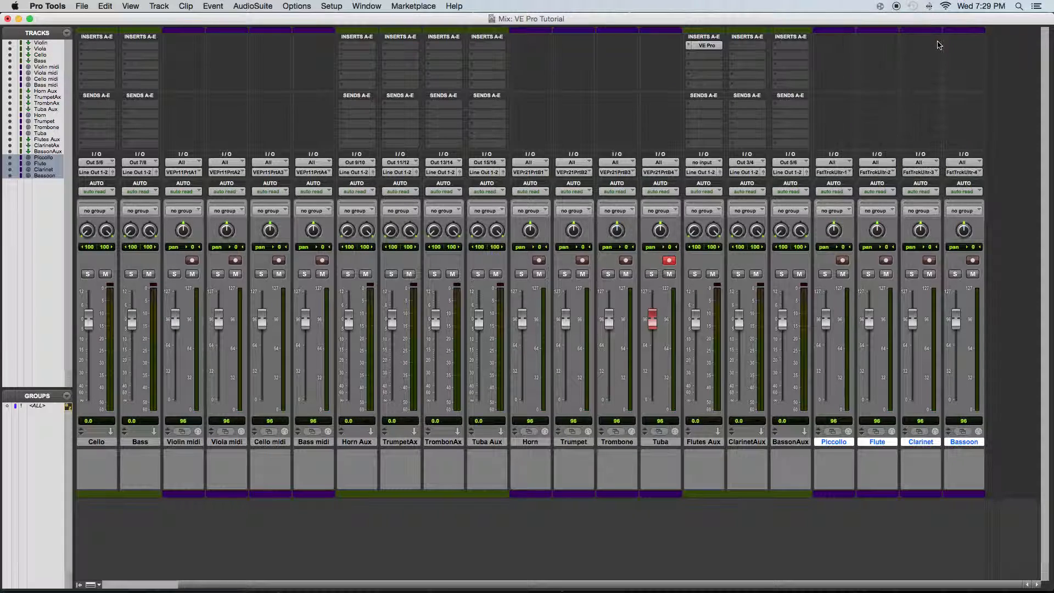
# Assign the Flute, Clarinet and Bassoon MIDI outputs to consecutive channels of VEPro 1 2 Port A, starting at channel-2
pyautogui.click(785, 442)
pyautogui.click(887, 442)
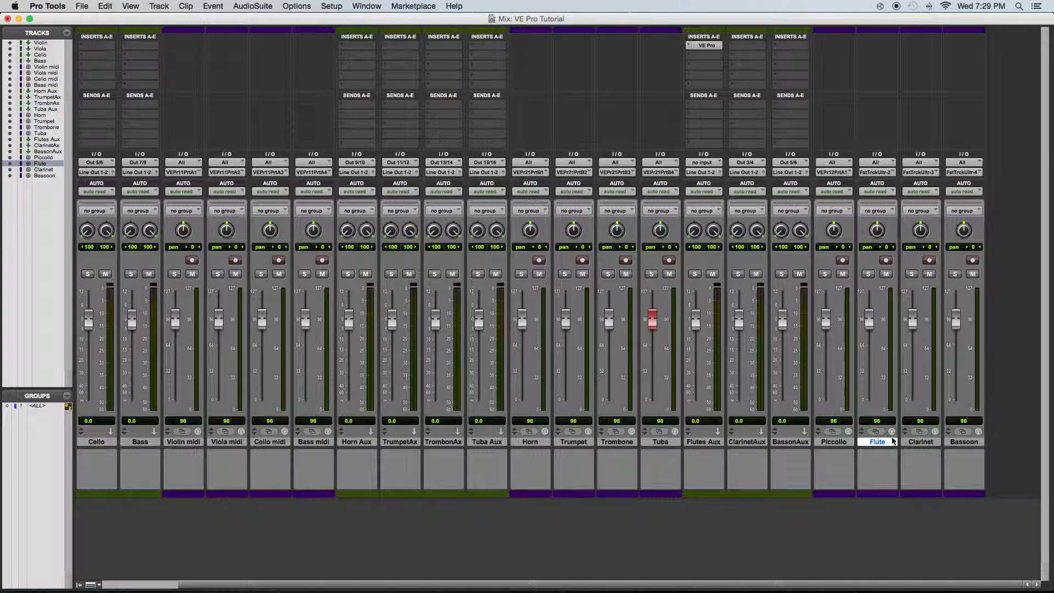
pyautogui.keyDown('shift'); pyautogui.click(954, 445); pyautogui.keyUp('shift')
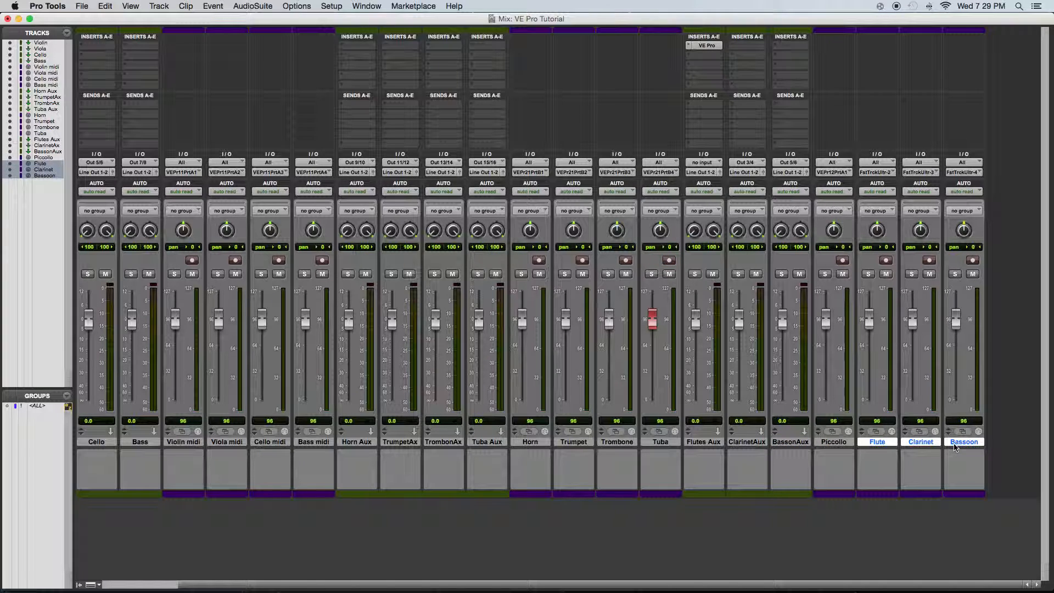
pyautogui.click(890, 173)
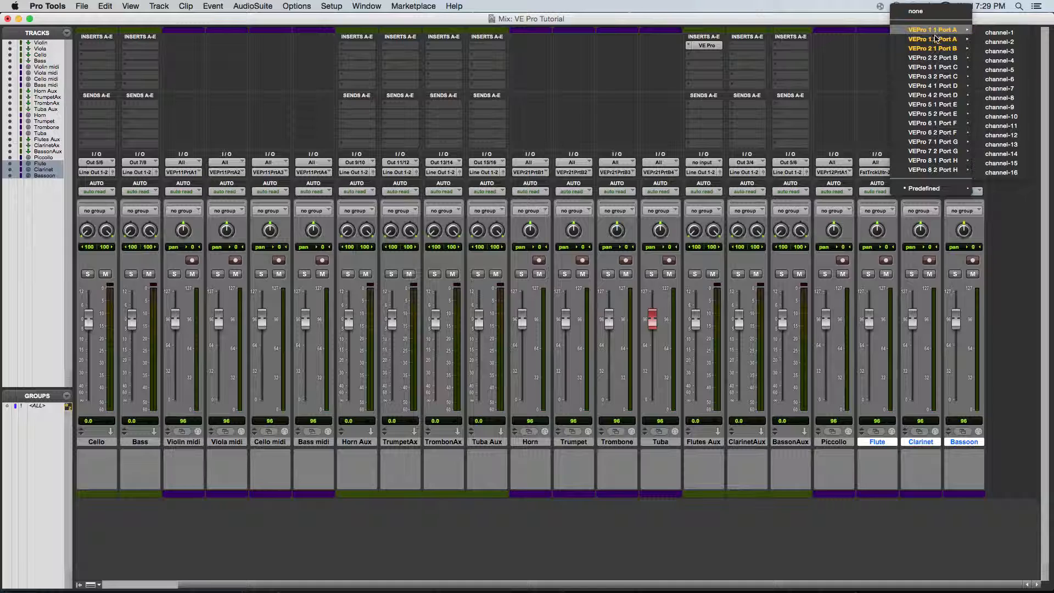
pyautogui.moveTo(958, 39)
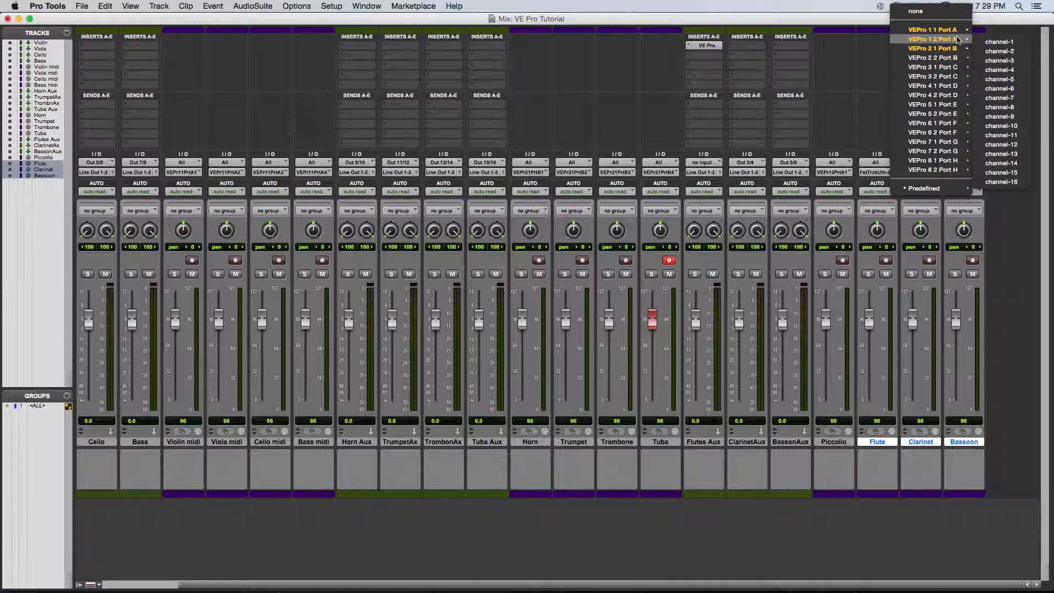
pyautogui.keyDown('alt'); pyautogui.keyDown('shift'); pyautogui.keyDown('super'); pyautogui.click(1000, 51); pyautogui.keyUp('super'); pyautogui.keyUp('shift'); pyautogui.keyUp('alt')
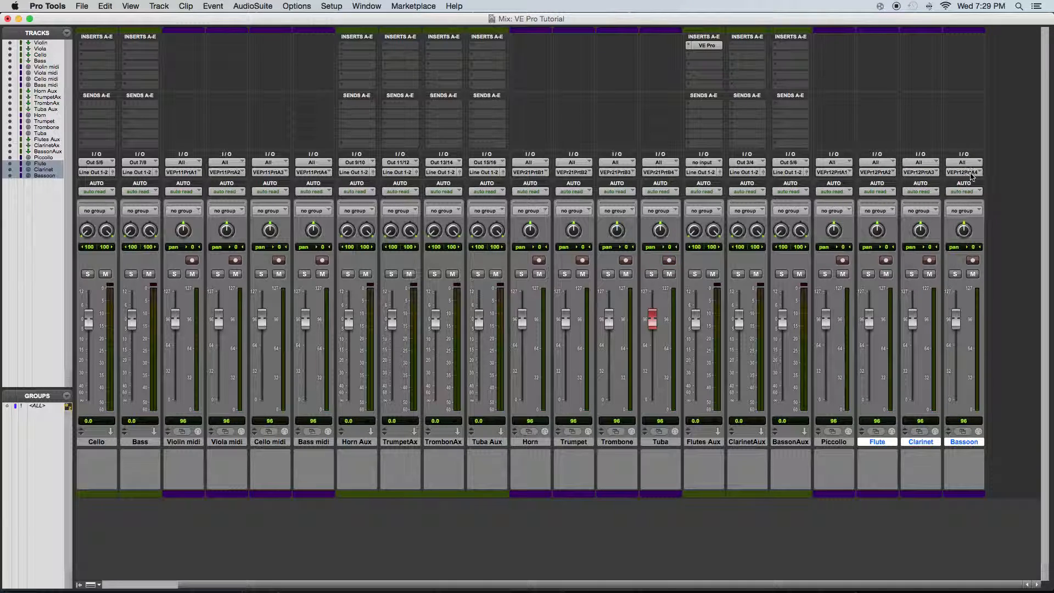
# Record-enable the Piccollo, Flute, Clarinet and Bassoon MIDI tracks one after another to test each woodwind's signal on its aux track
pyautogui.click(846, 263)
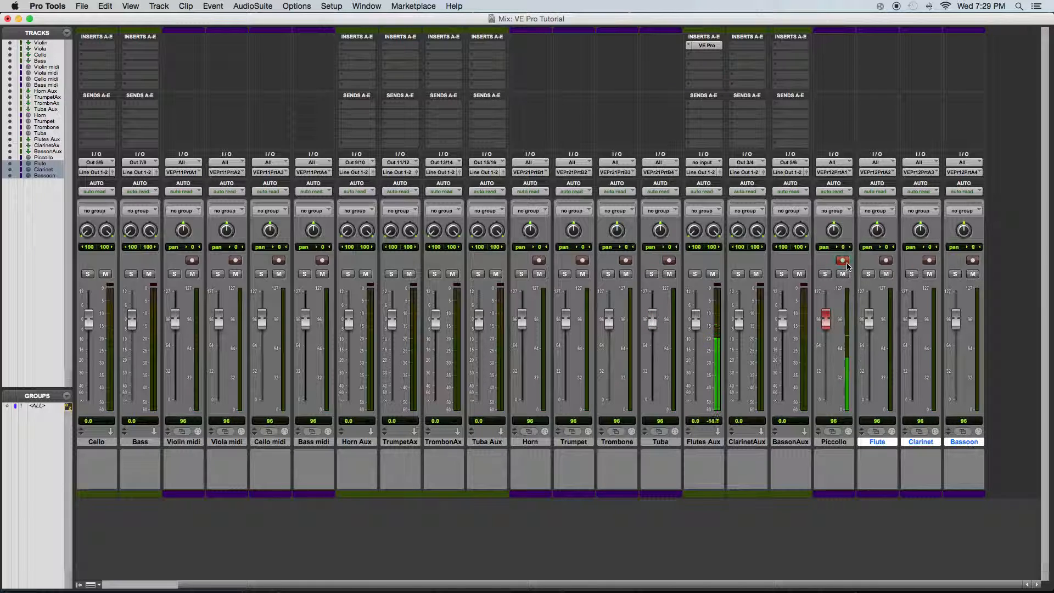
pyautogui.click(889, 263)
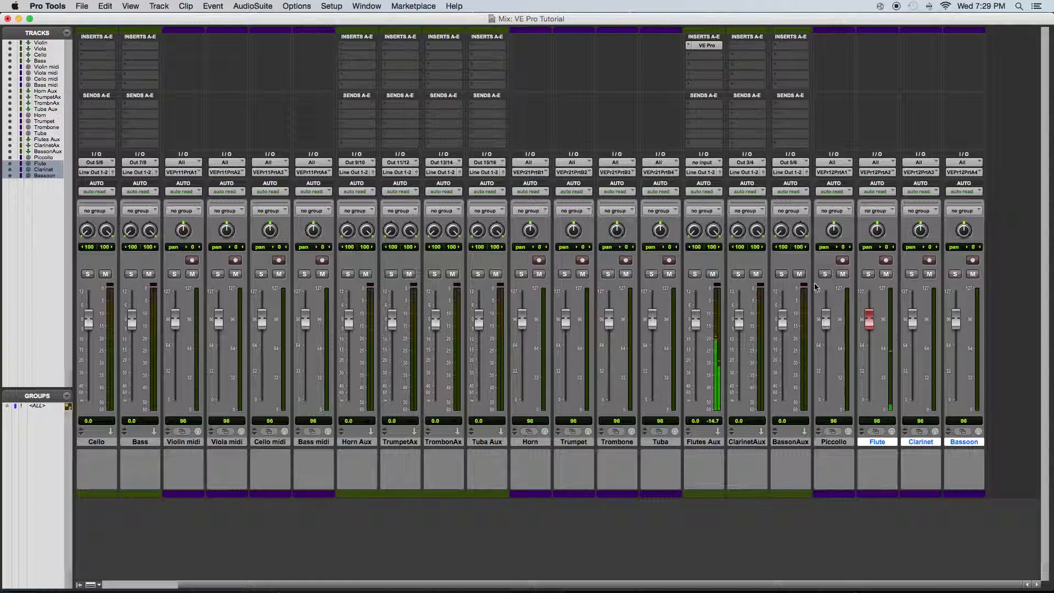
pyautogui.click(929, 260)
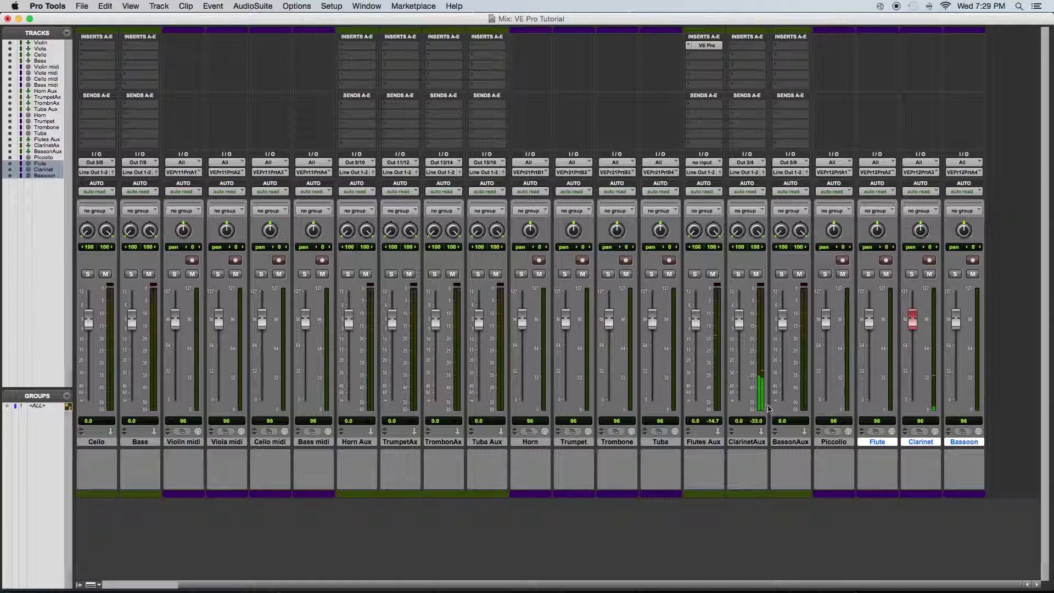
pyautogui.click(972, 260)
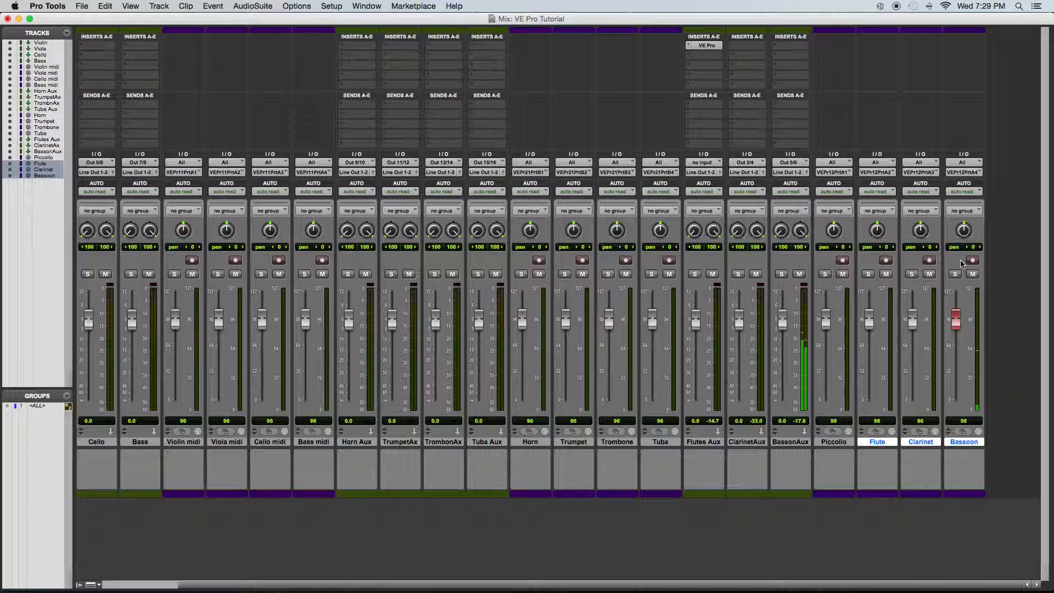
# Check the Bassoon signal in the Woodwinds mixer and Kontakt instrument in Vienna Ensemble Pro, and return to Pro Tools
pyautogui.moveTo(702, 592)
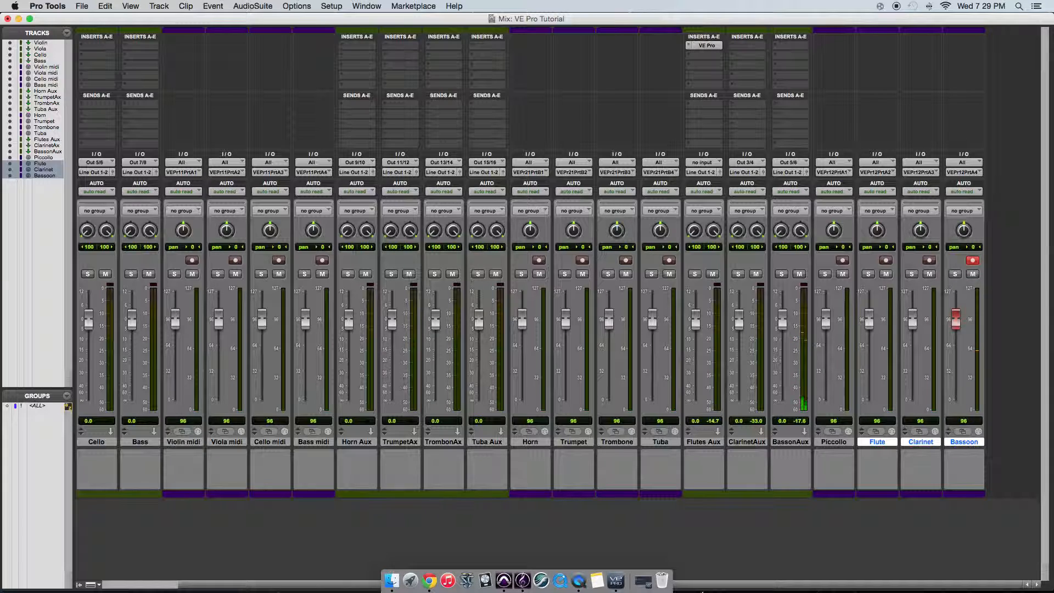
pyautogui.click(616, 580)
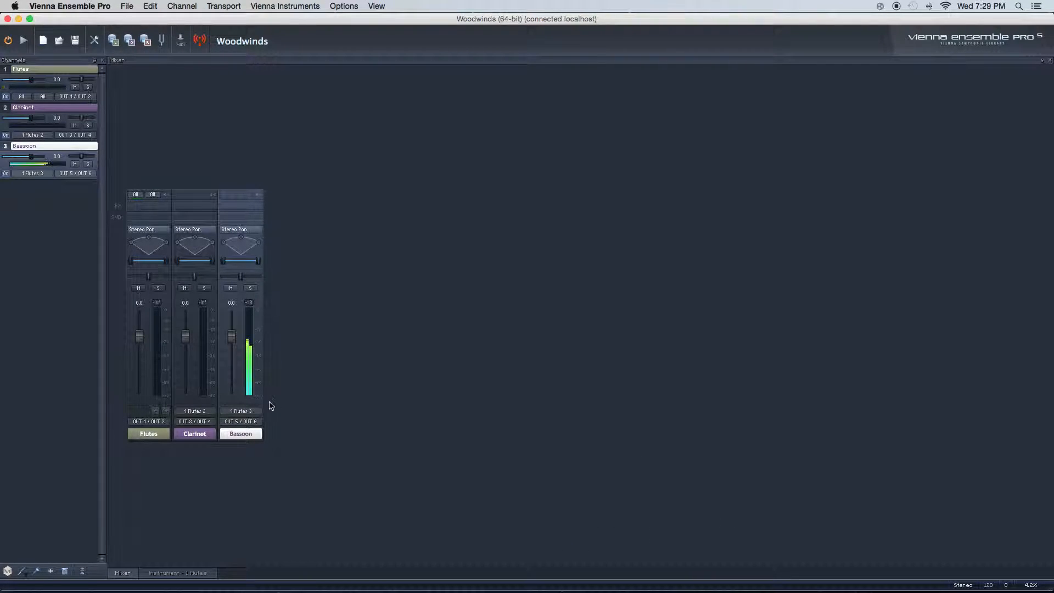
pyautogui.click(177, 573)
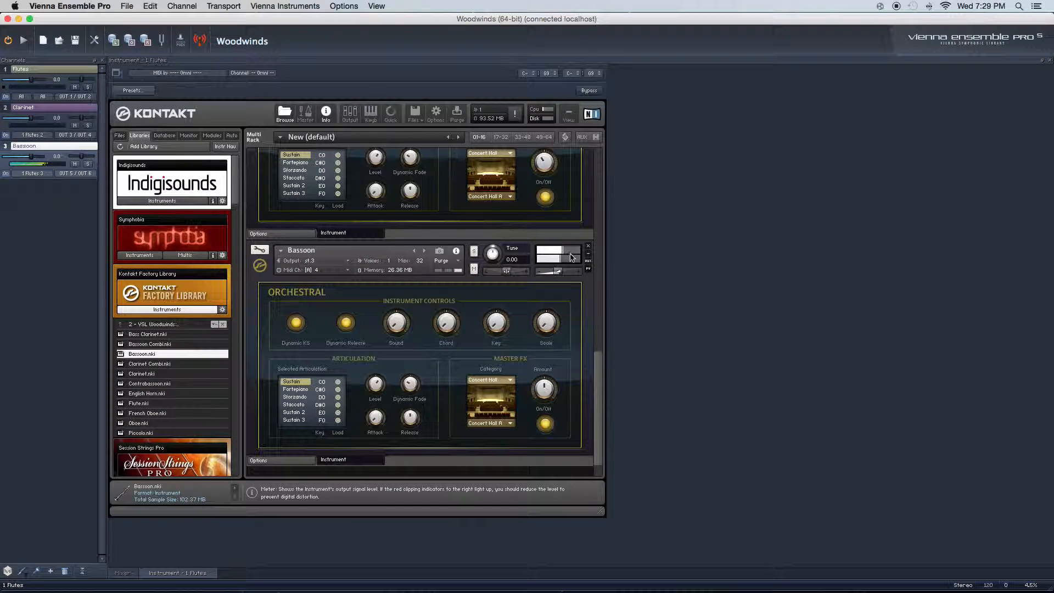
pyautogui.click(132, 574)
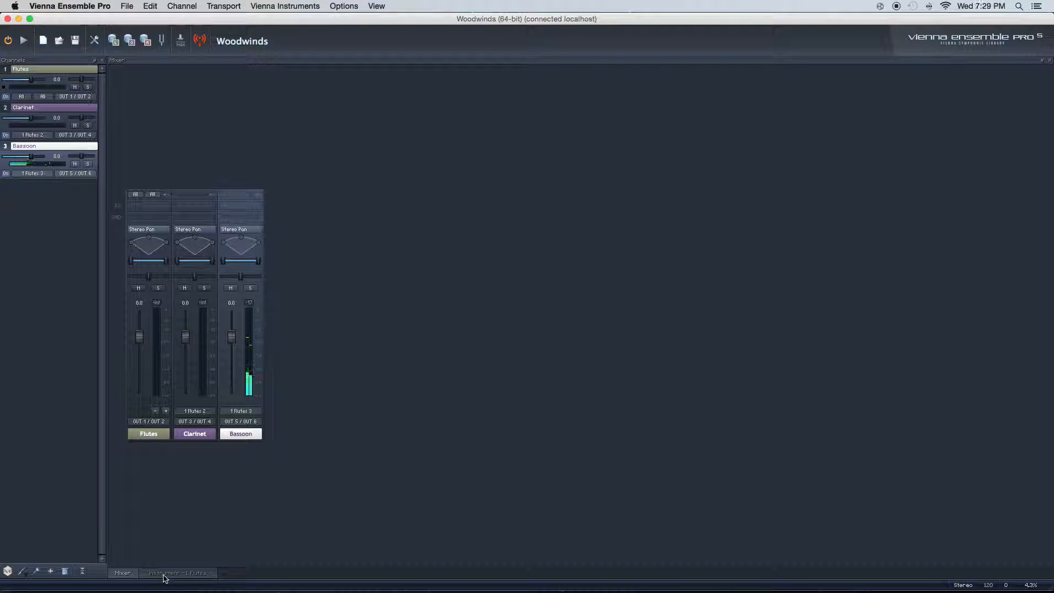
pyautogui.moveTo(573, 580)
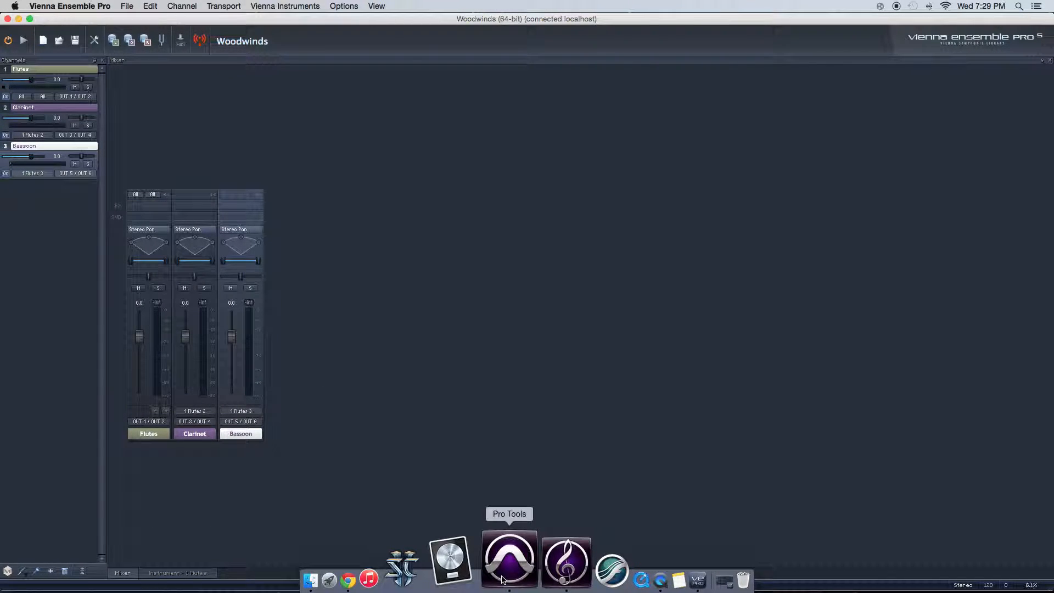
pyautogui.click(503, 576)
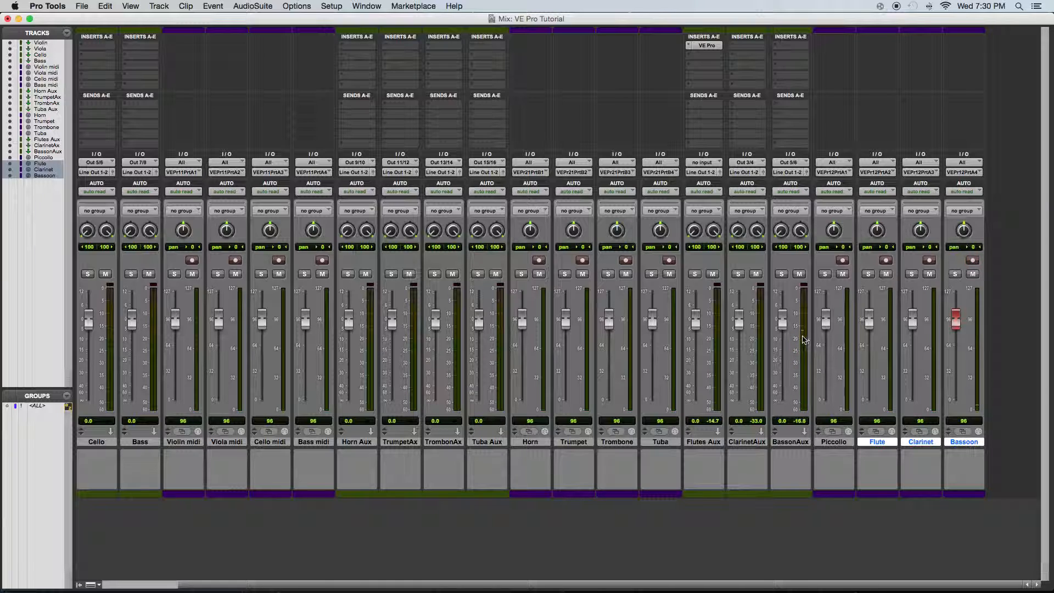
# Switch to Vienna Ensemble Pro and minimize the String Section window to bring the Woodwinds instance forward
pyautogui.moveTo(383, 588)
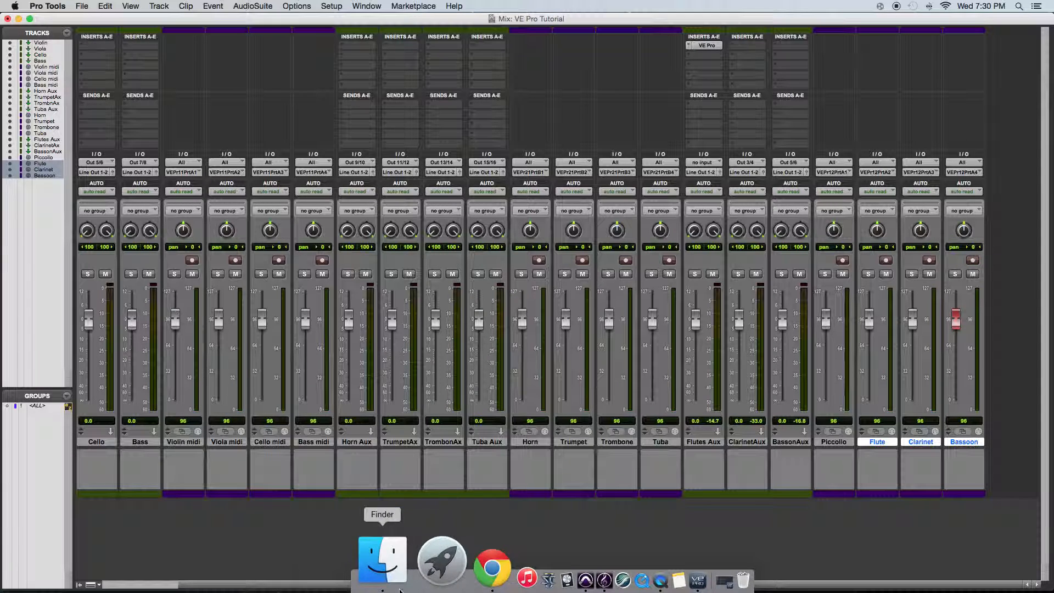
pyautogui.click(649, 567)
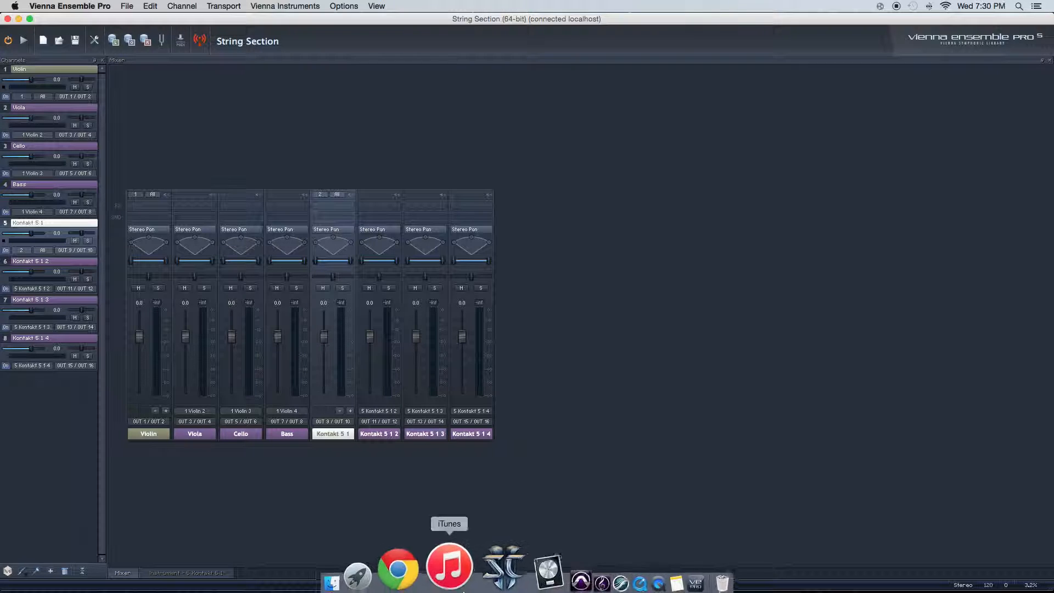
pyautogui.click(508, 577)
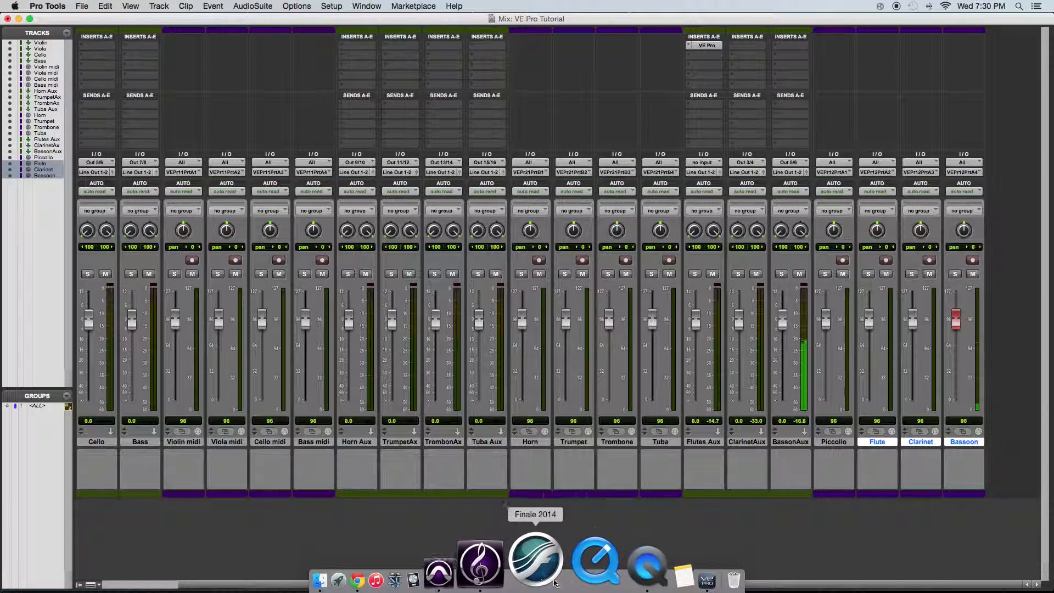
pyautogui.click(622, 575)
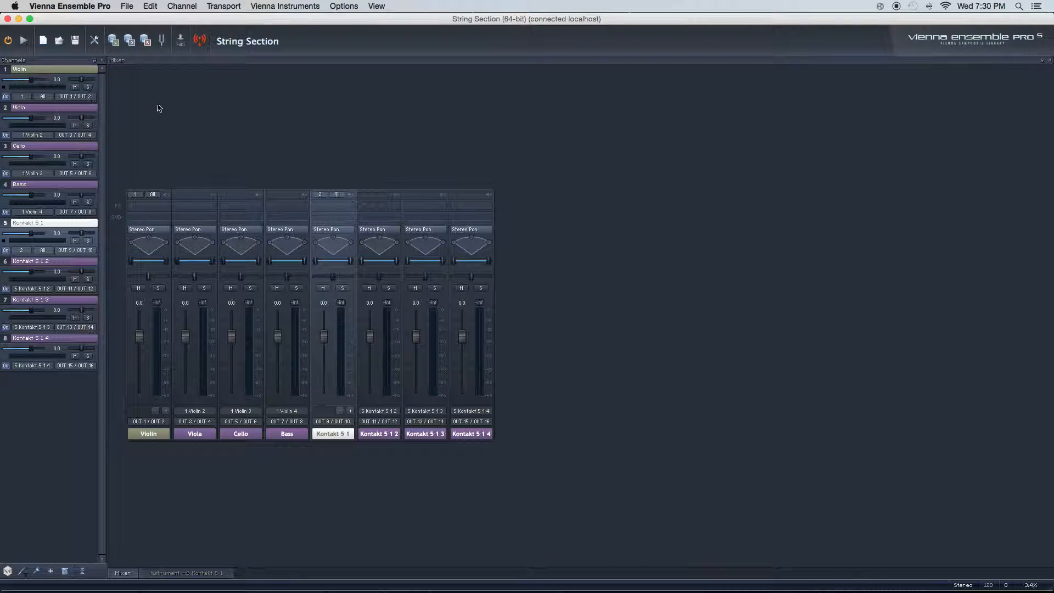
pyautogui.click(19, 19)
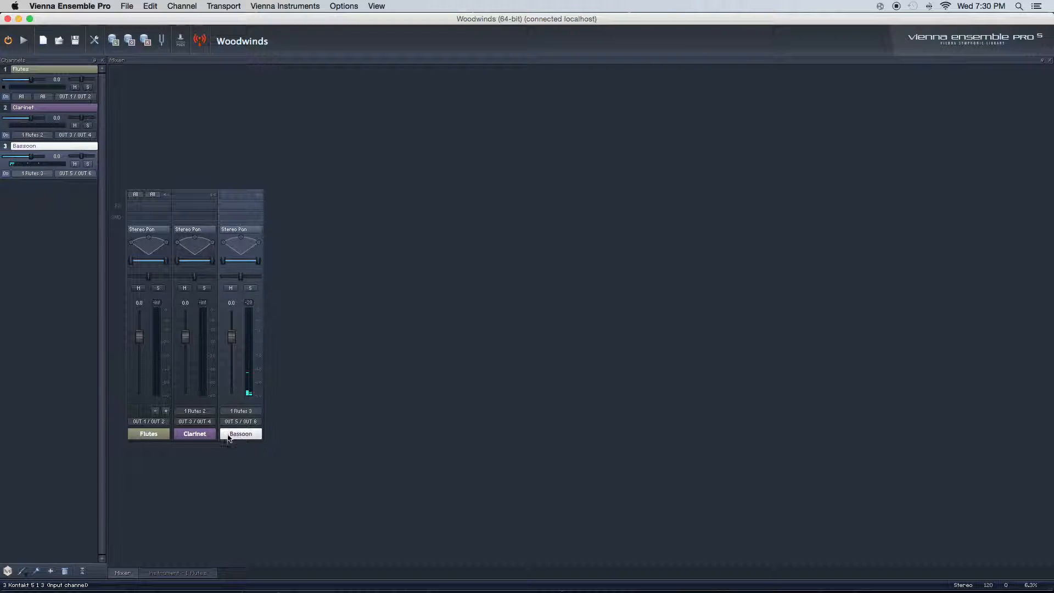
# Open the Flutes channel's Kontakt instrument, examine the Clarinet and Bassoon output meters, and return to Pro Tools
pyautogui.click(166, 432)
pyautogui.doubleClick(143, 434)
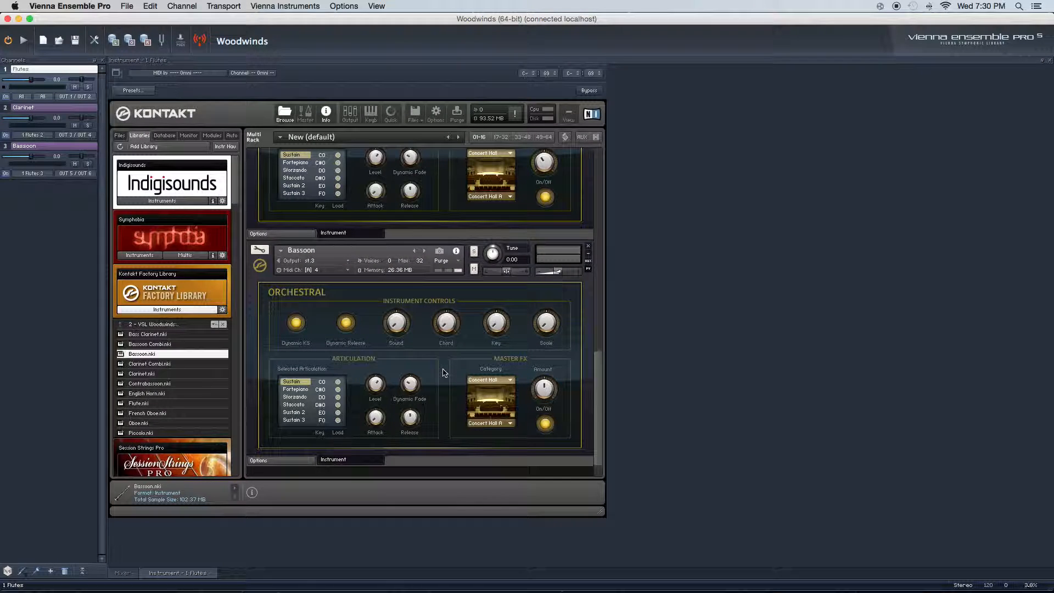
pyautogui.scroll(-5, 442, 368)
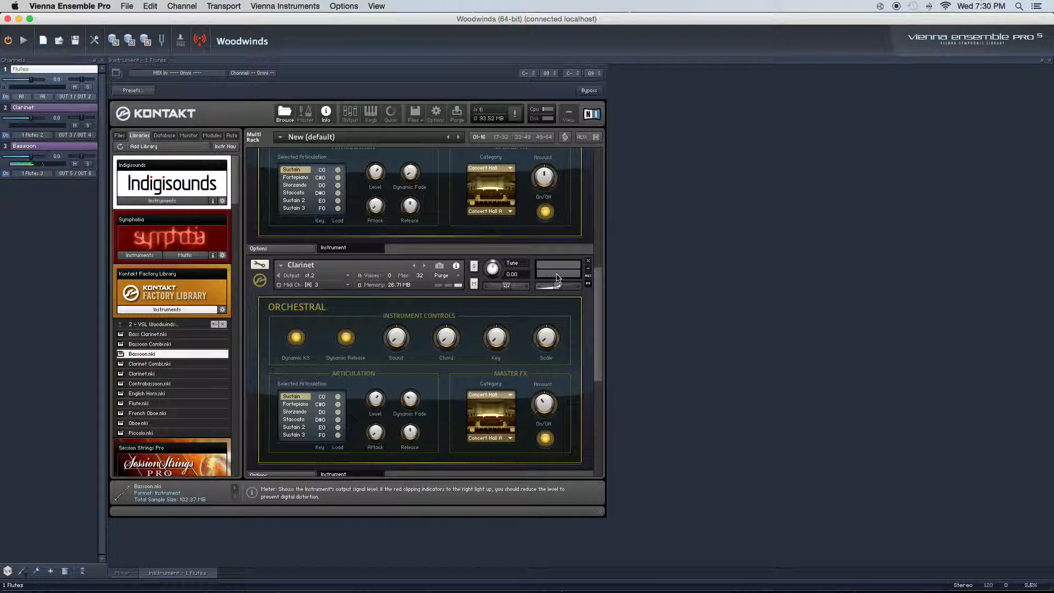
pyautogui.scroll(-7, 531, 299)
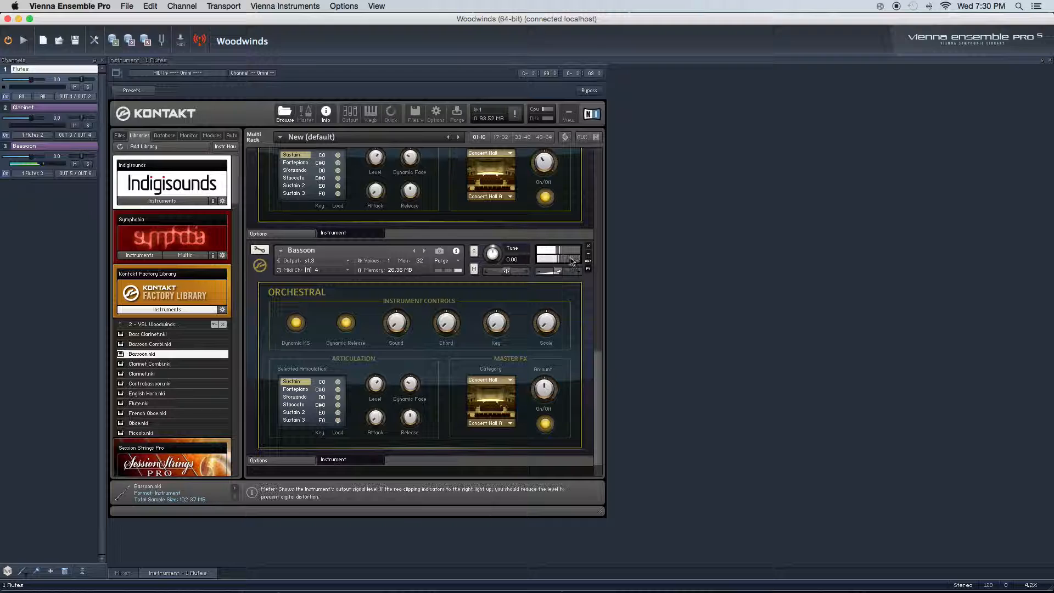
pyautogui.moveTo(571, 585)
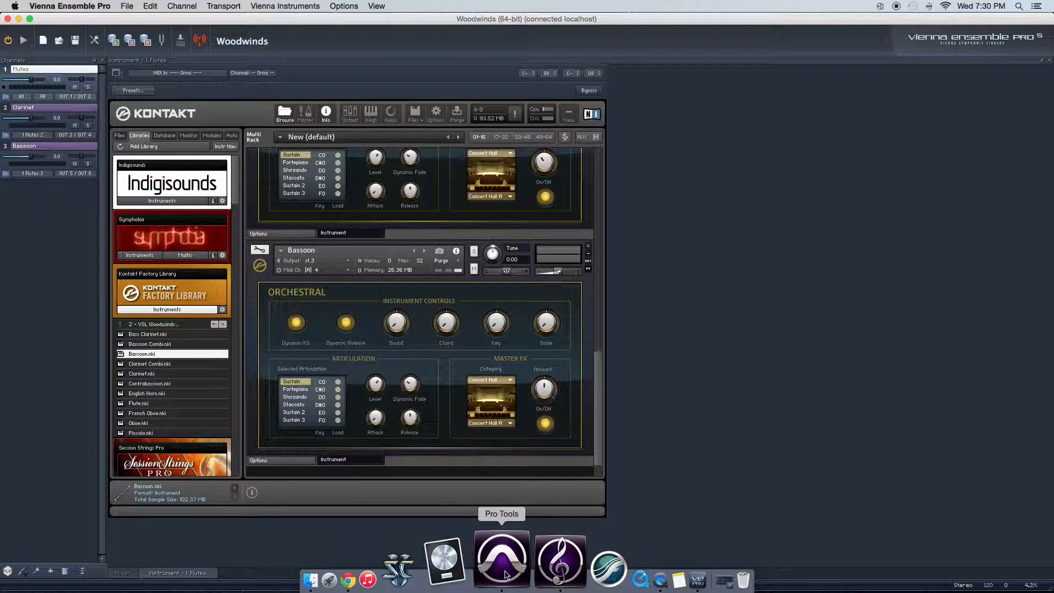
pyautogui.click(505, 573)
pyautogui.moveTo(691, 585); pyautogui.dragTo(732, 580)
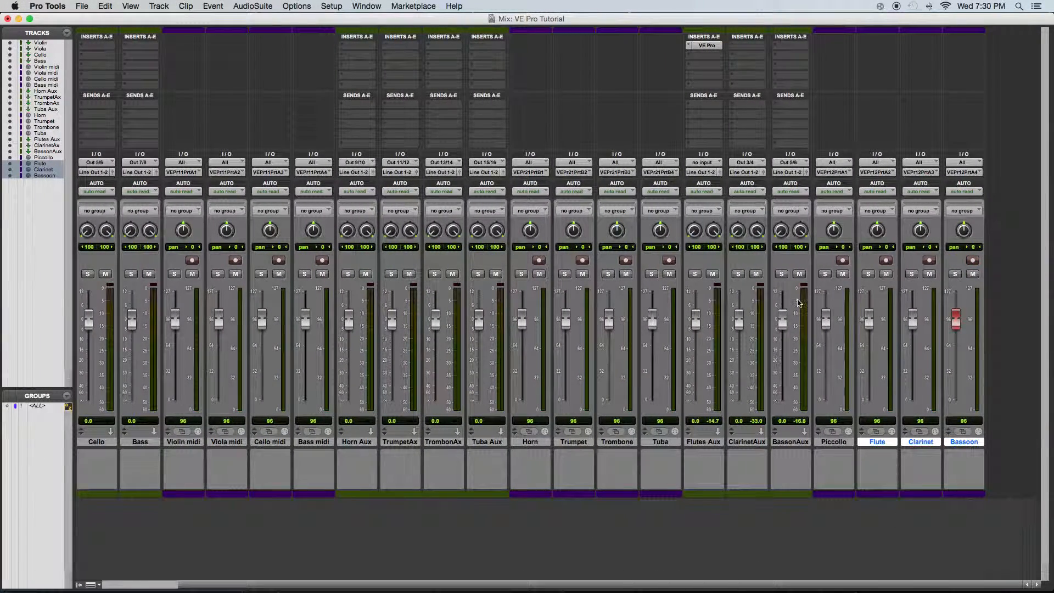
pyautogui.moveTo(725, 585); pyautogui.dragTo(821, 549)
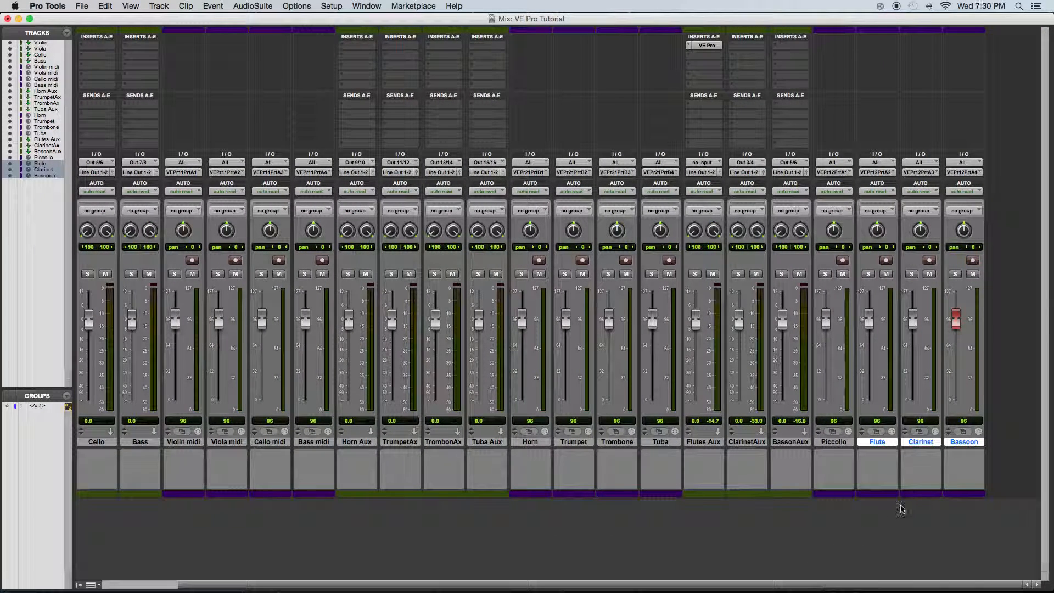
pyautogui.hscroll(-3, 762, 560)
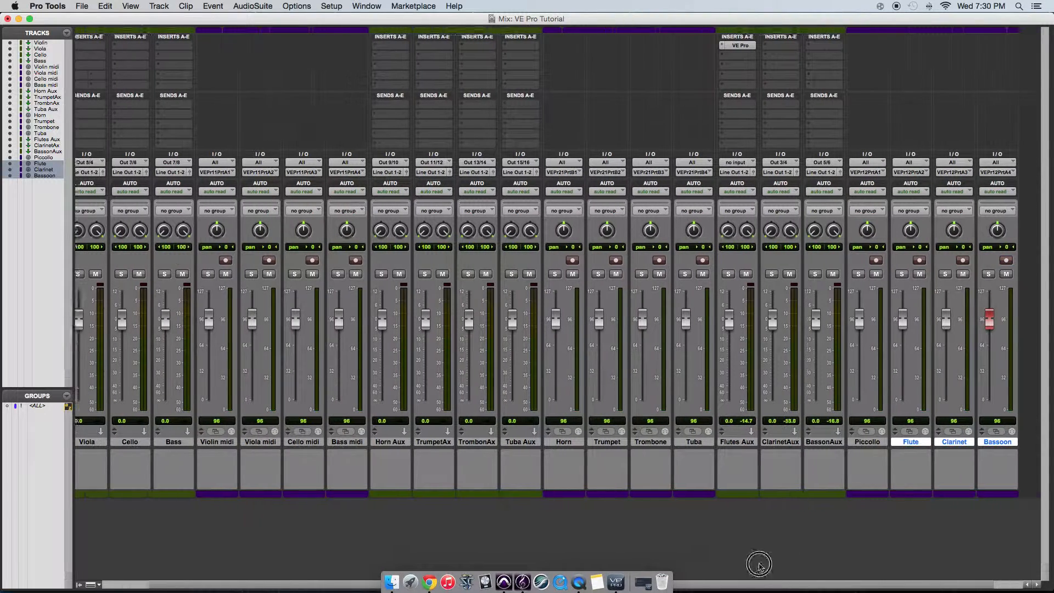